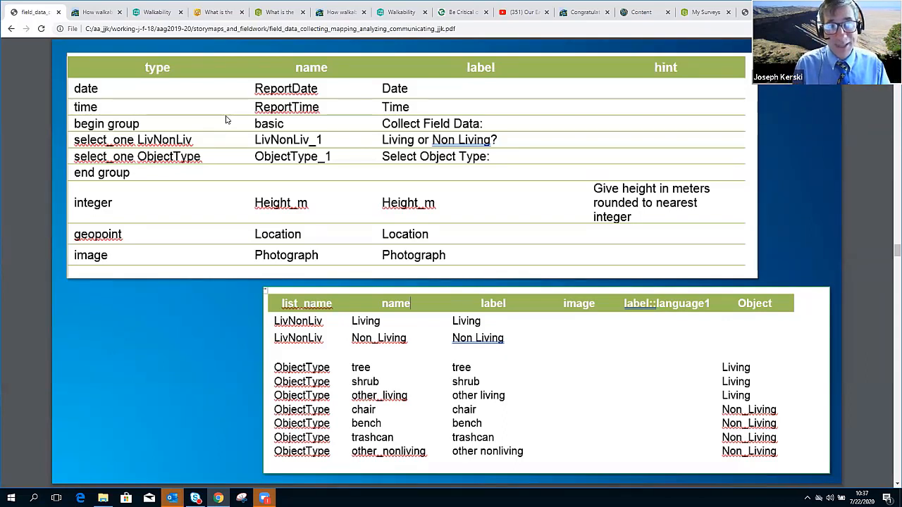
- Open the campus vegetation mapping survey linked on the next slide in its own browser tab, keeping the presentation in the original one
key("Page_Down")
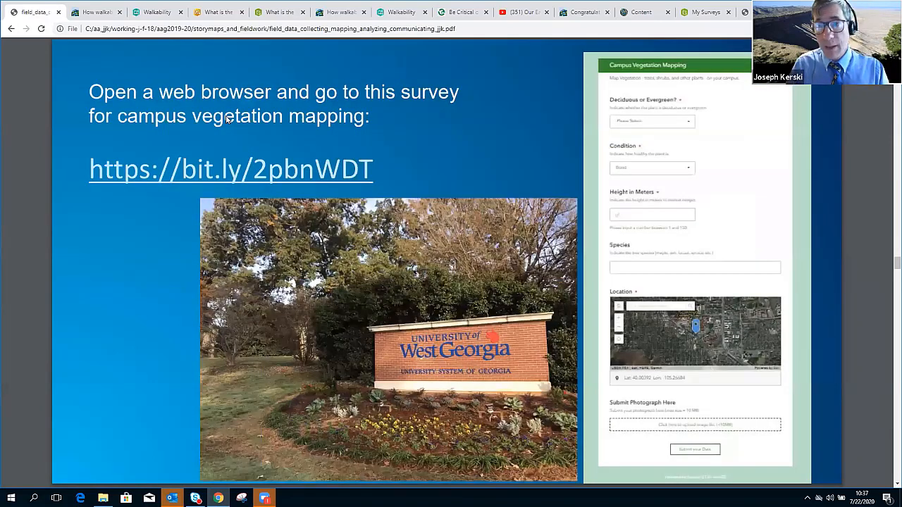
left_click(223, 181)
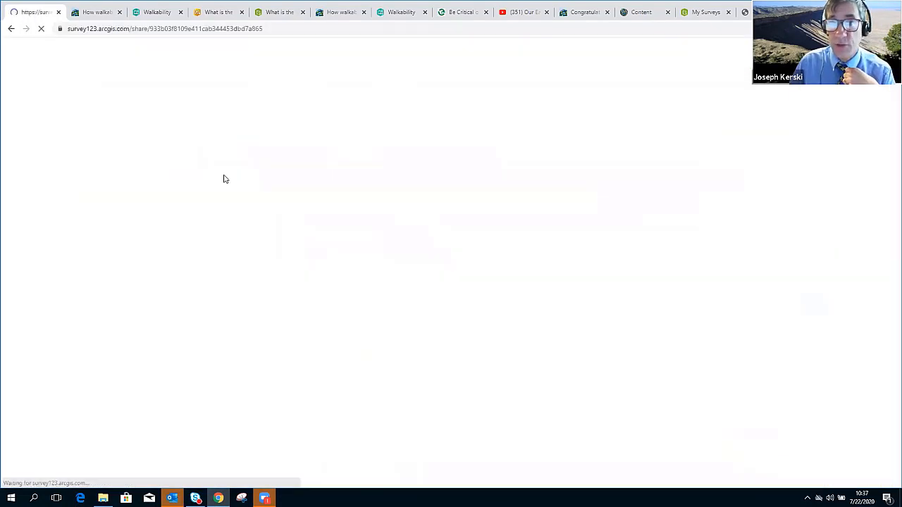
right_click(43, 14)
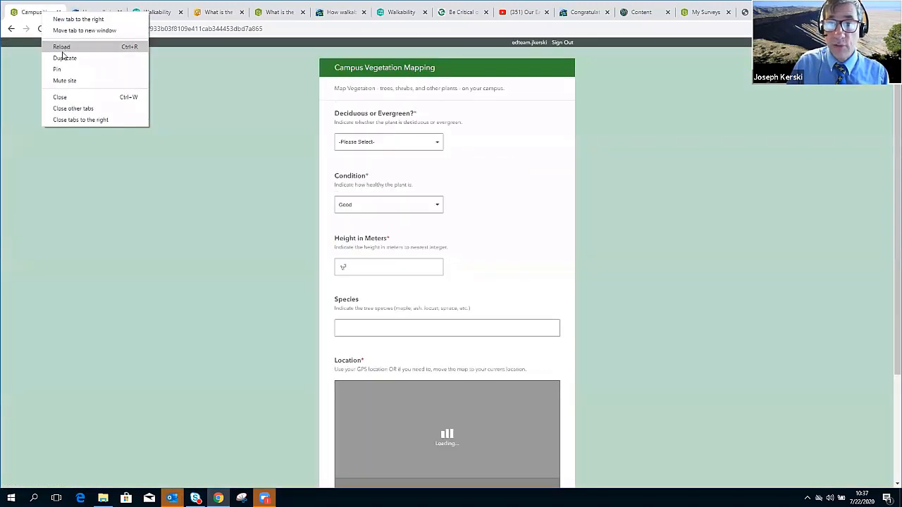
left_click(63, 58)
left_click(10, 29)
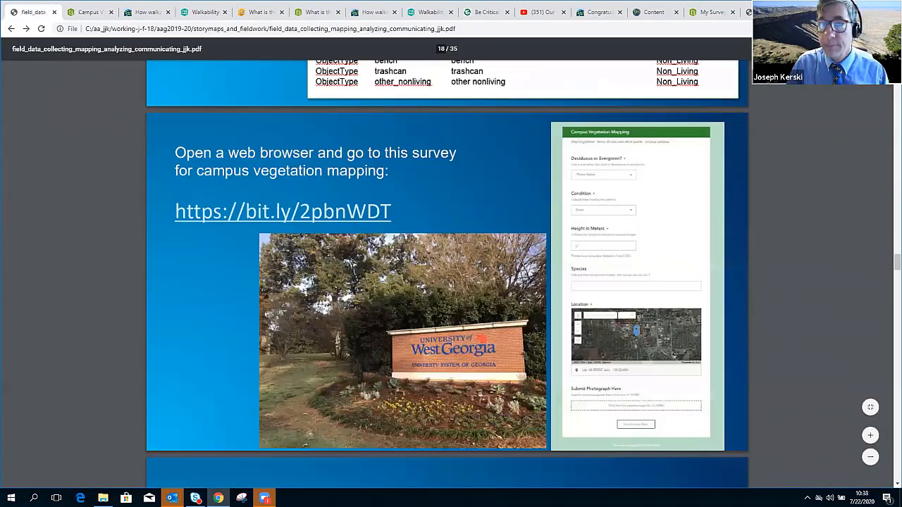
left_click(78, 12)
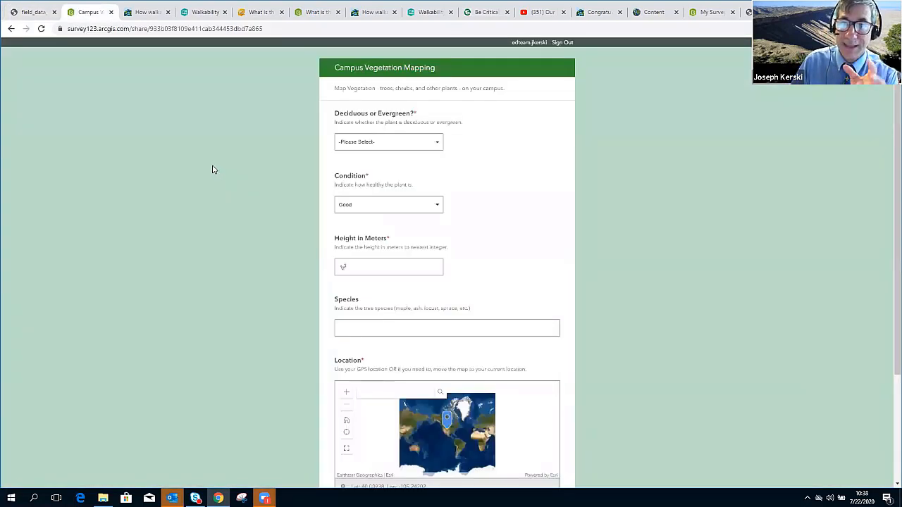
- Classify the plant as Deciduous and set its condition to Fair in the Campus Vegetation Mapping survey
left_click(418, 153)
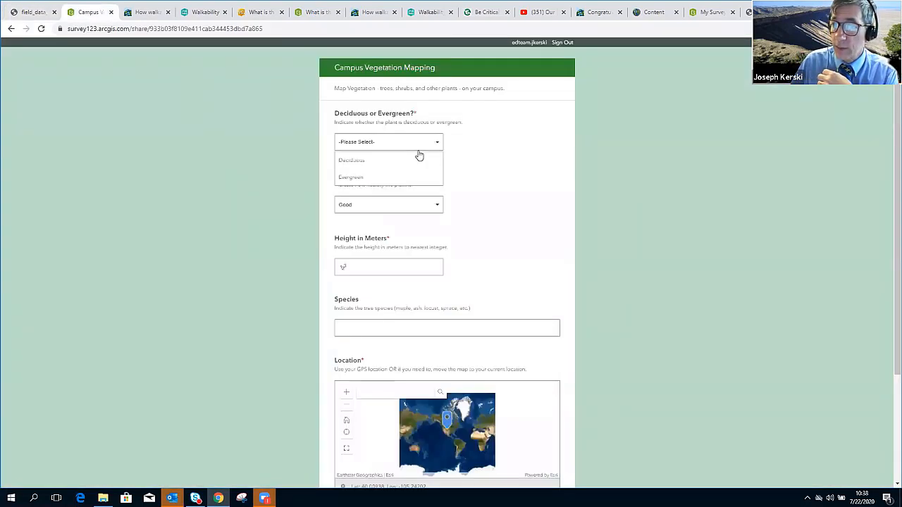
left_click(383, 179)
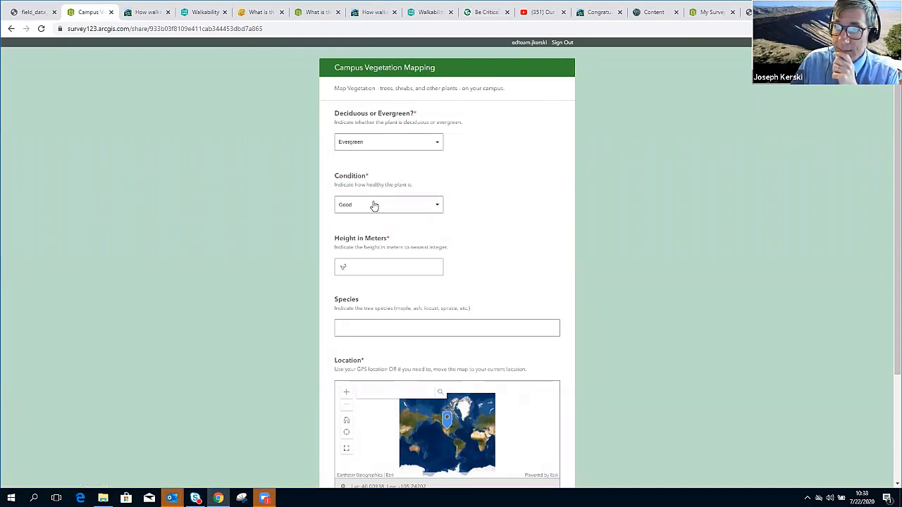
left_click(376, 148)
left_click(369, 163)
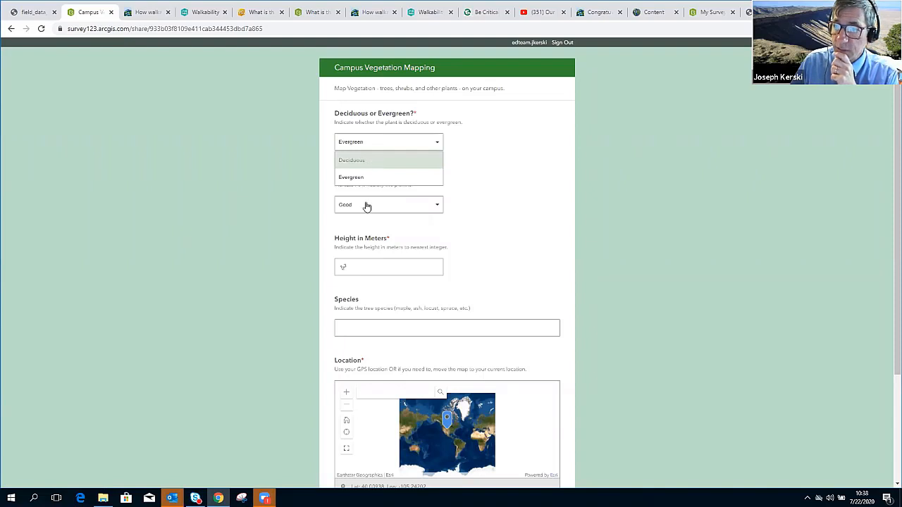
left_click(365, 206)
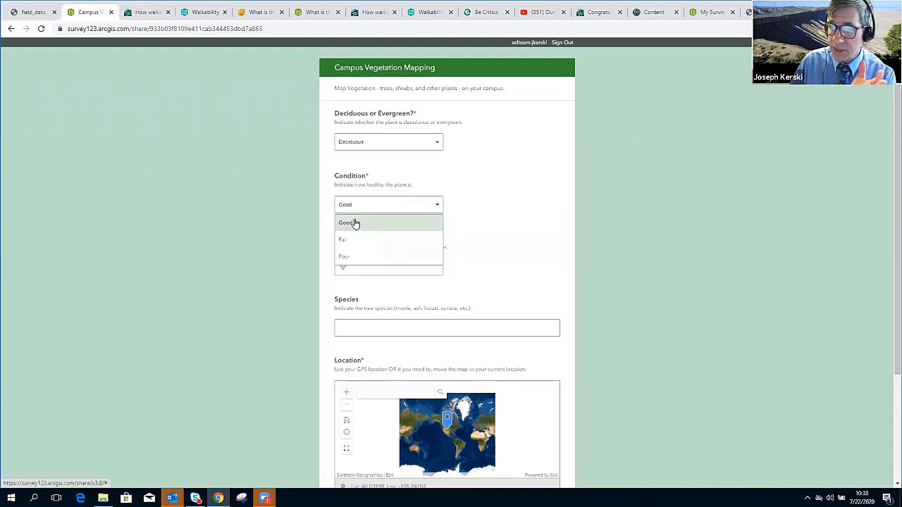
left_click(350, 241)
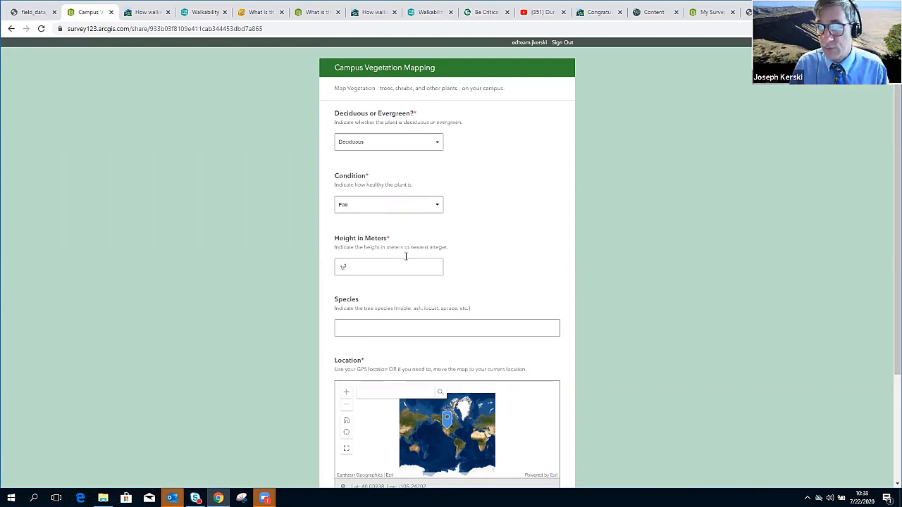
- Enter a plant height of 3 meters and the species Ash
type("3")
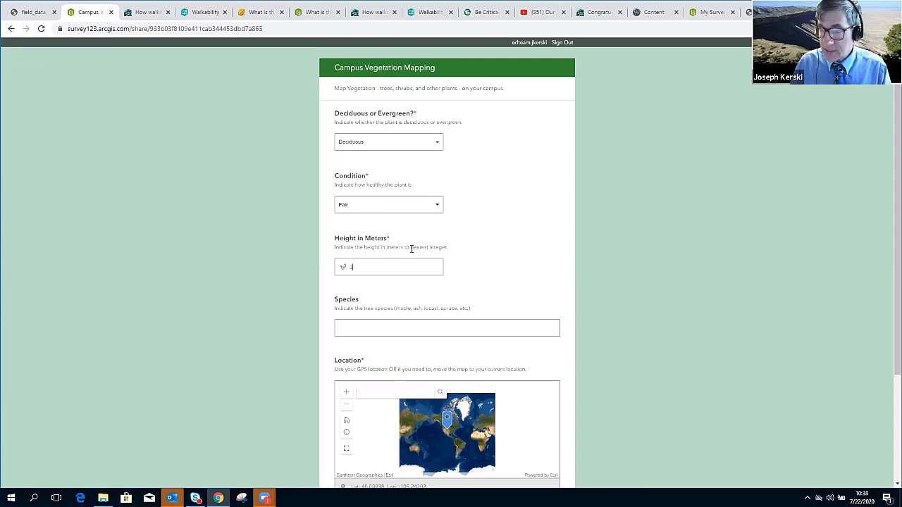
scroll(405, 249, "down", 1)
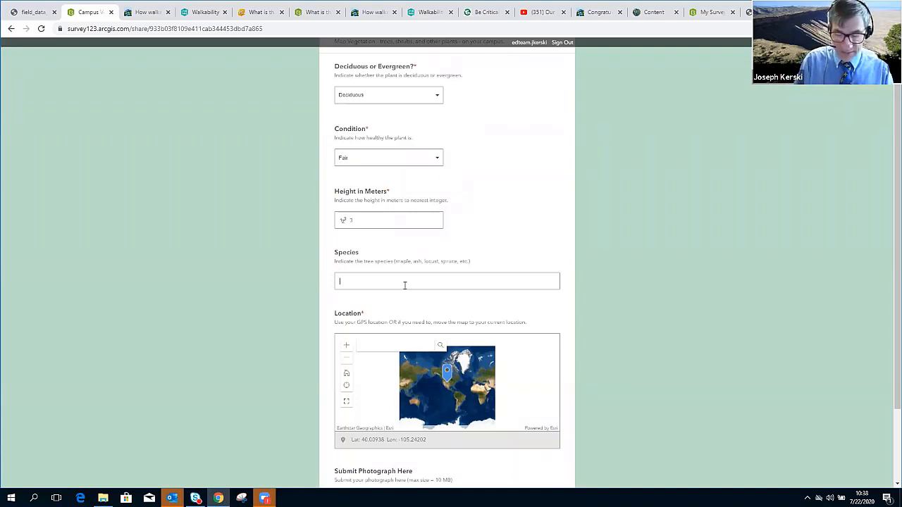
left_click(404, 285)
type("Ash")
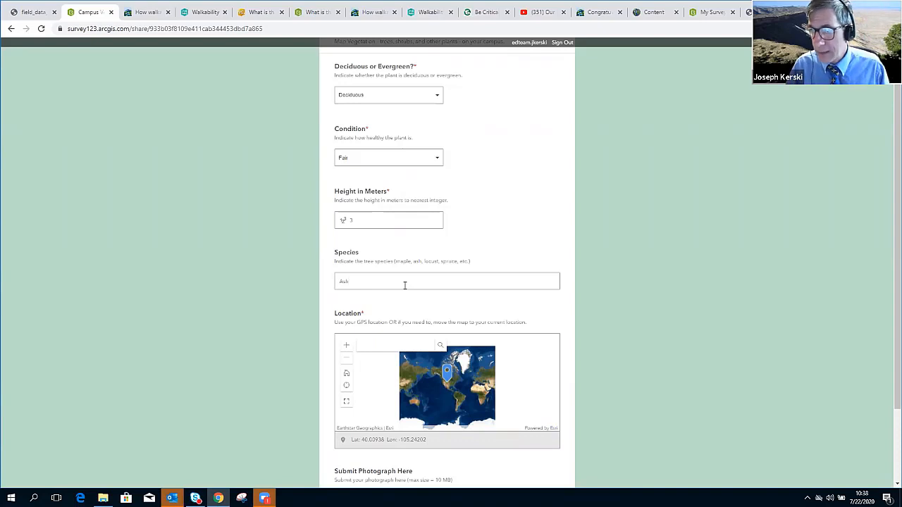
- Search the survey's location map for Broomfield, CO and go to that place
left_click(389, 344)
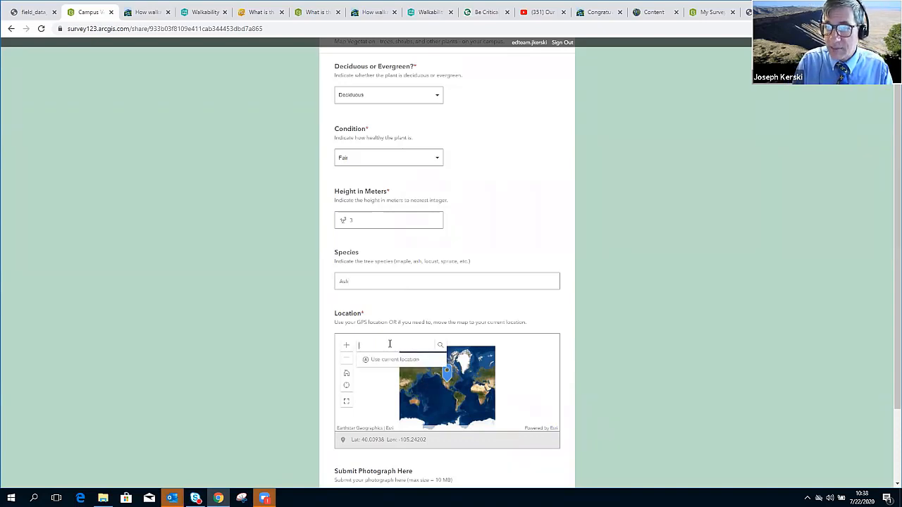
type("broomfield")
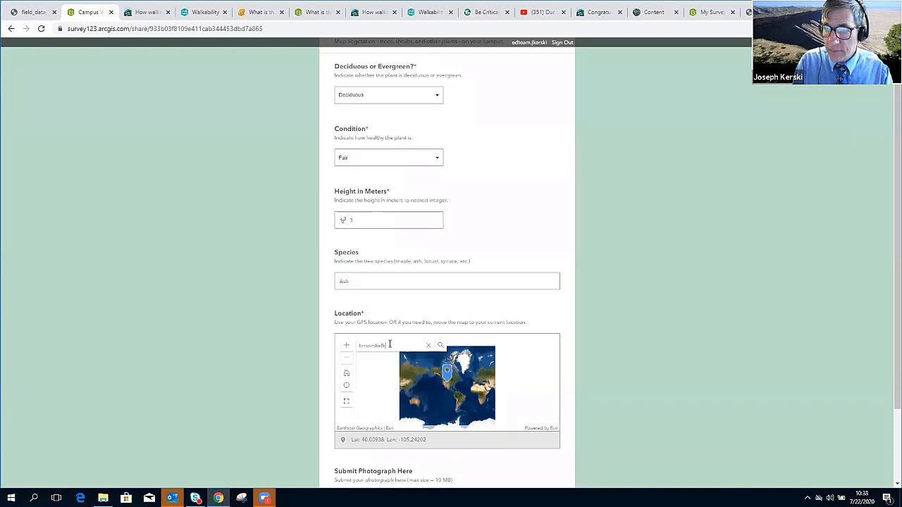
type(" co")
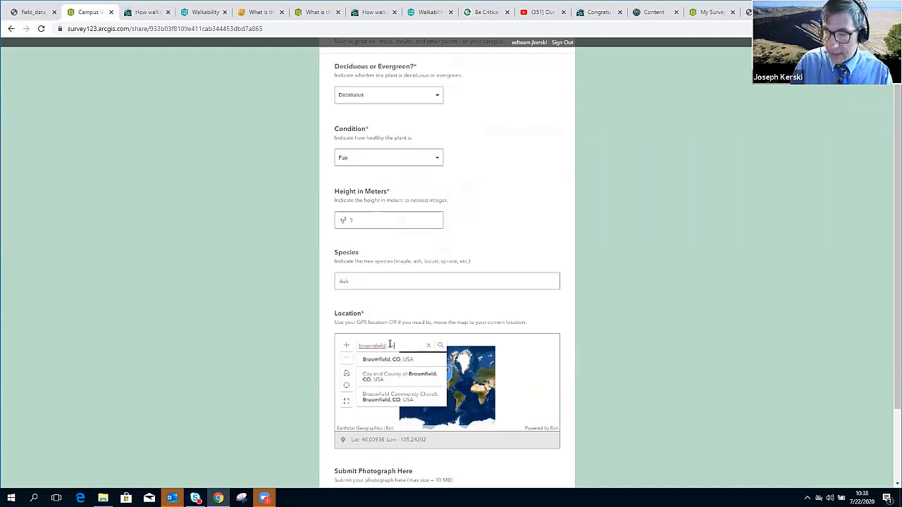
key("Return")
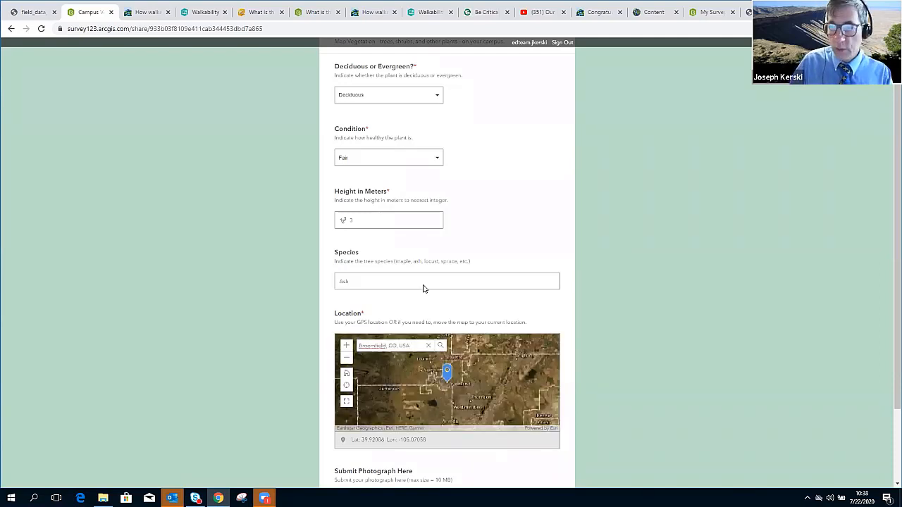
- Place the location pin on the tree-covered ground between the buildings, at about latitude 39.9192, longitude -105.1161
scroll(446, 380, "up", 1)
scroll(446, 381, "down", 2)
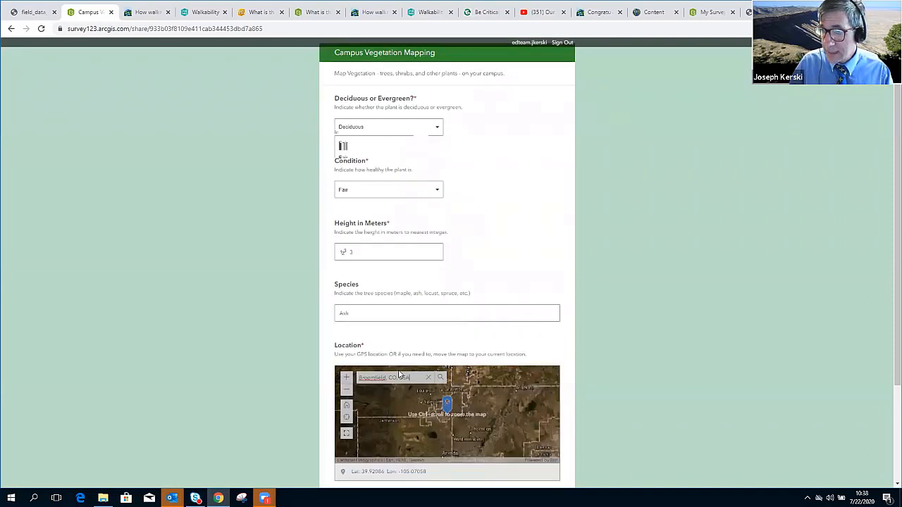
left_click(346, 299)
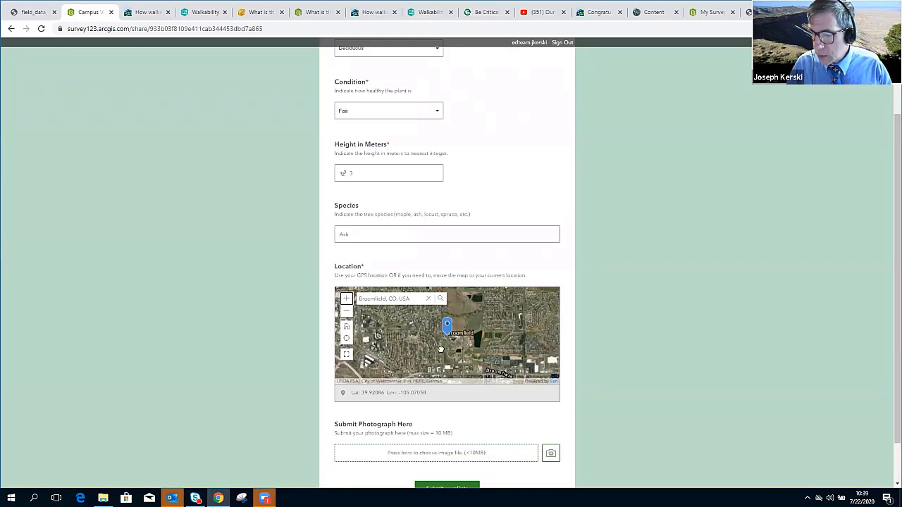
left_click_drag(345, 382, 379, 345)
scroll(379, 347, "up", 5)
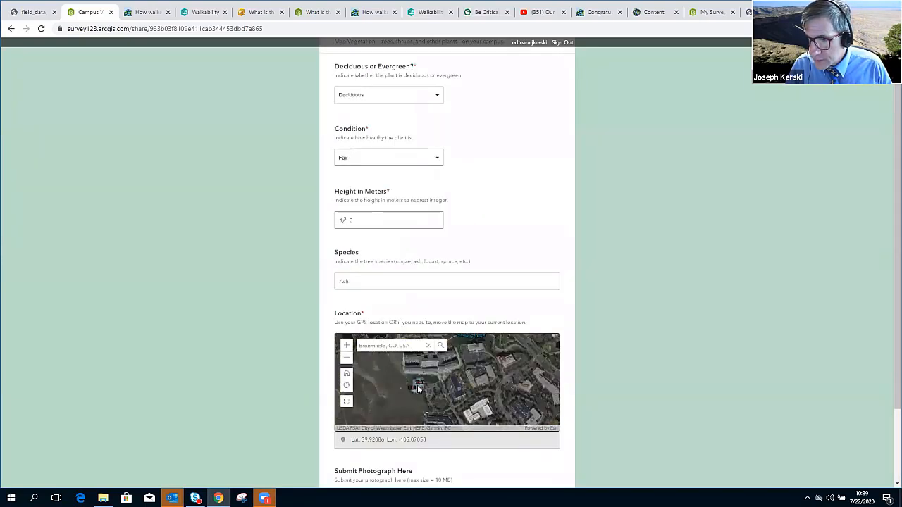
scroll(421, 393, "up", 2)
left_click_drag(421, 393, 449, 390)
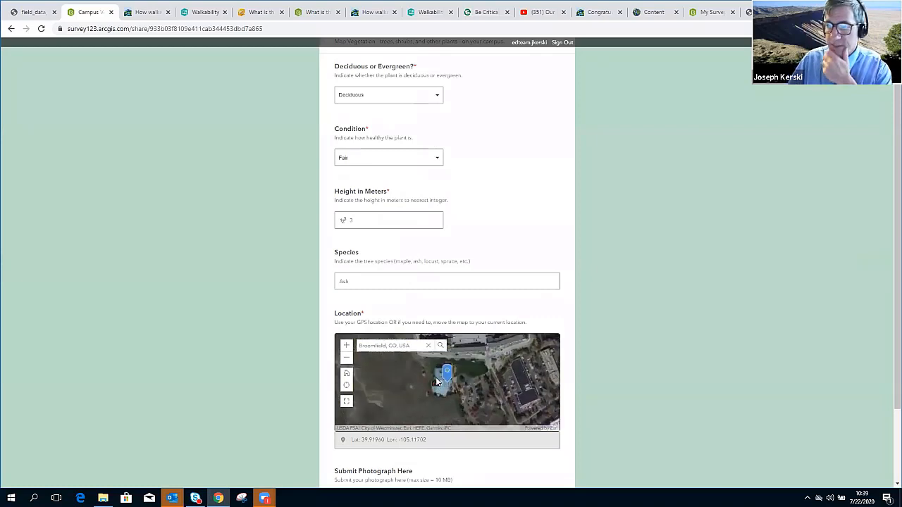
left_click(480, 399)
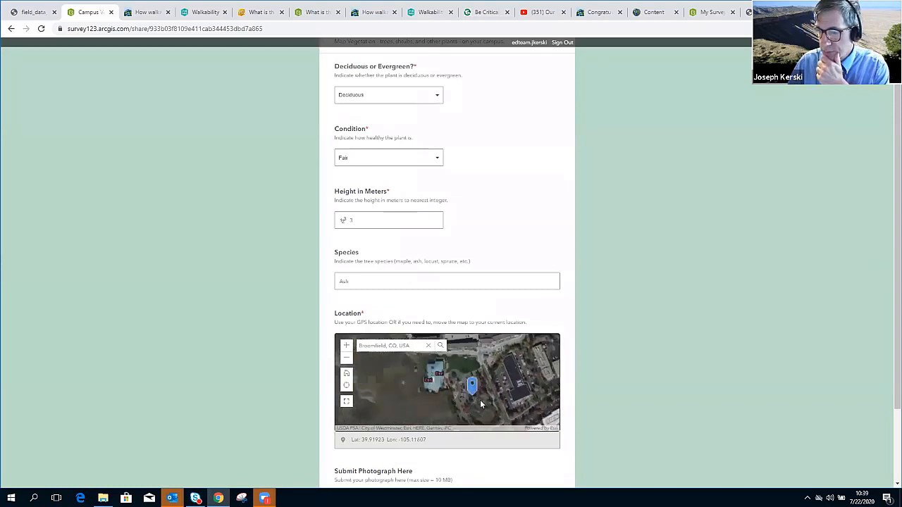
- Attach the ____wga_oak.jpg image from the Pictures folder as the photograph and submit the survey
scroll(573, 347, "down", 2)
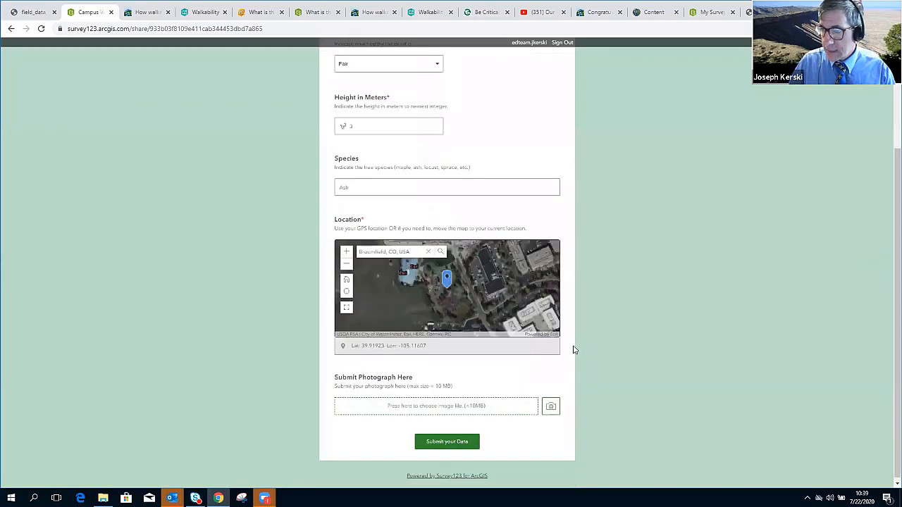
left_click(451, 409)
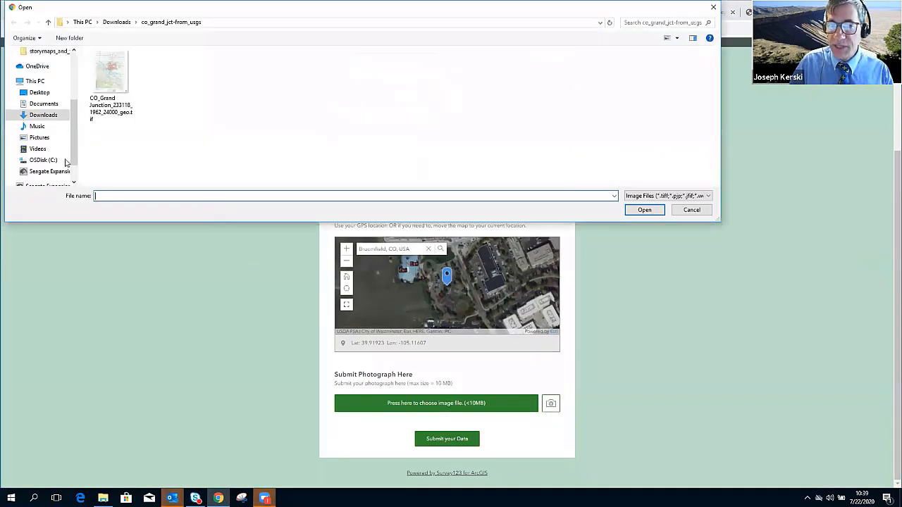
left_click(48, 138)
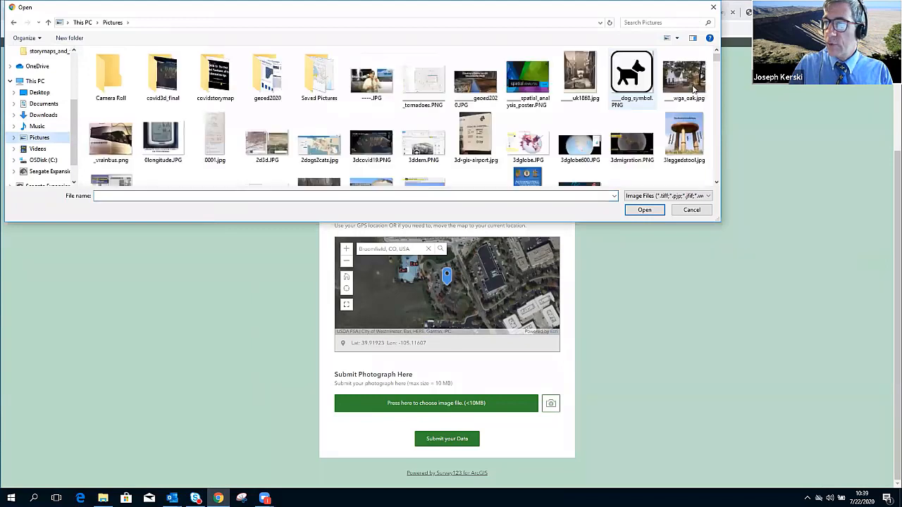
left_click(685, 79)
key("Return")
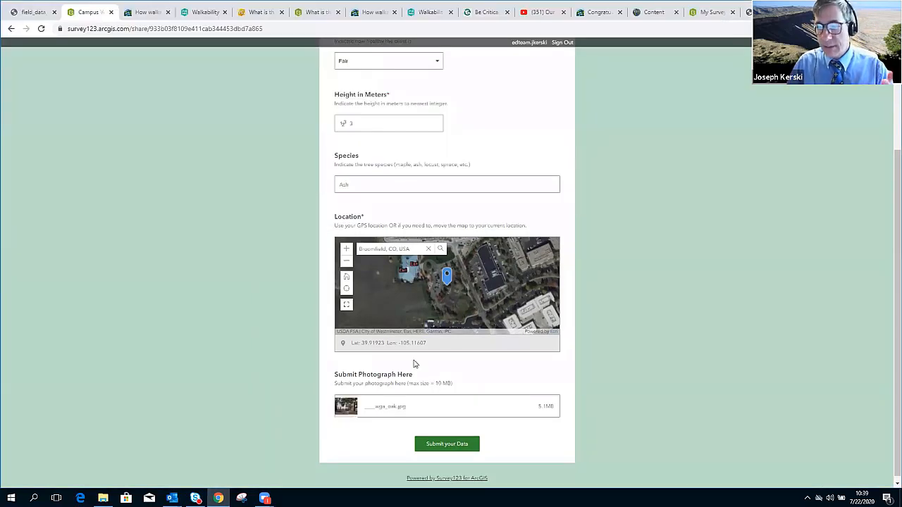
left_click(434, 441)
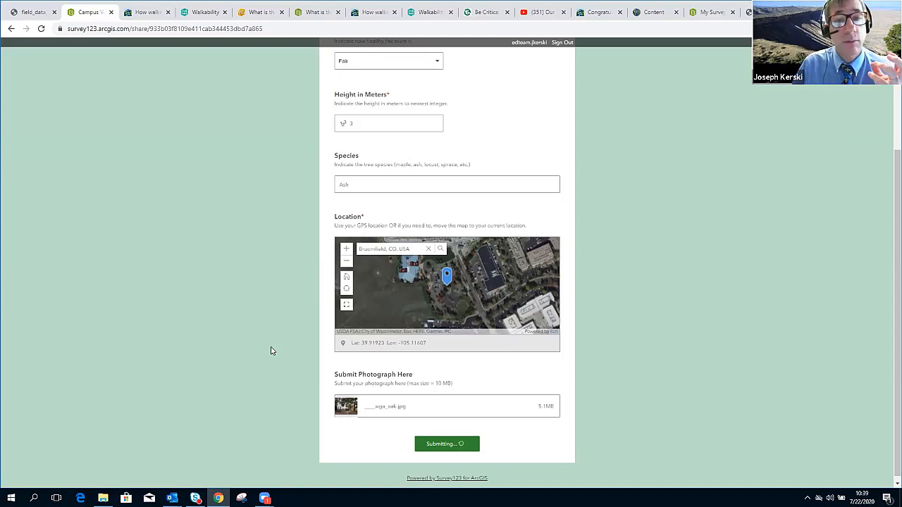
scroll(272, 351, "up", 3)
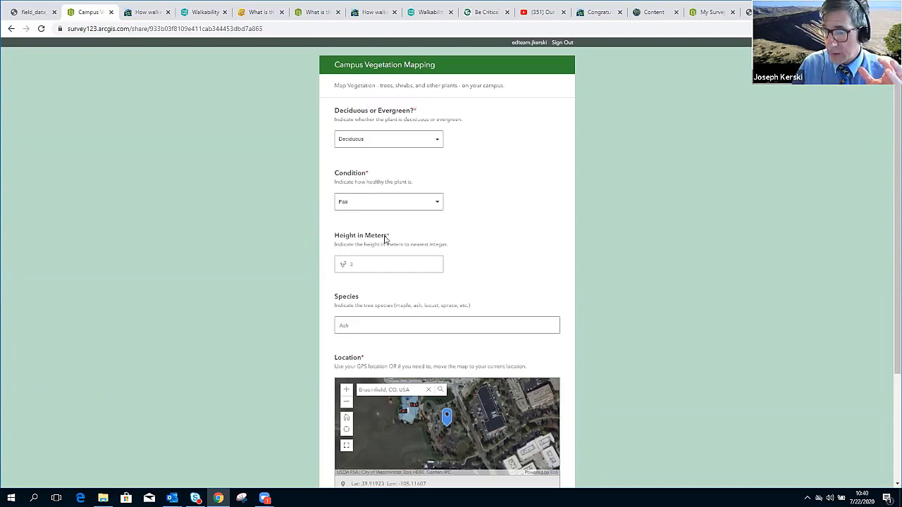
scroll(399, 295, "down", 2)
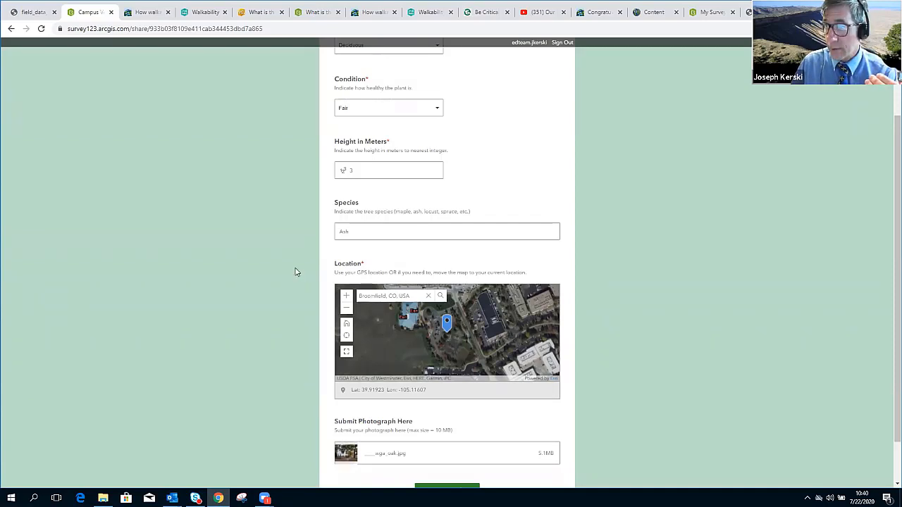
scroll(296, 272, "up", 2)
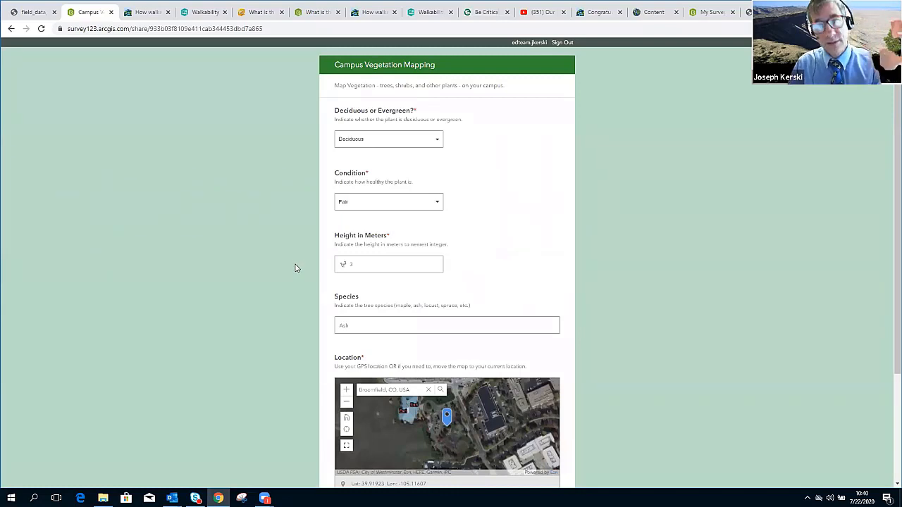
scroll(281, 205, "down", 4)
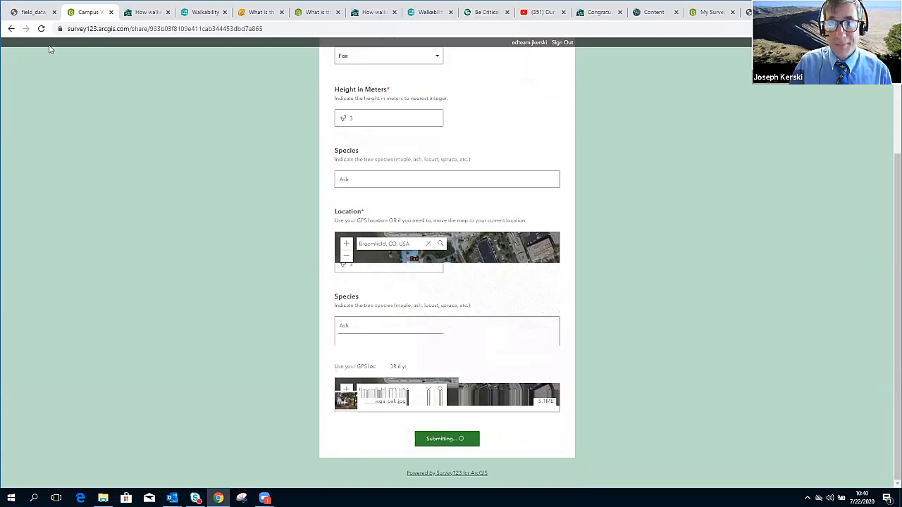
- Advance the presentation to the slide on verifying submitted results on the map, and check the survey's submission status
left_click(34, 12)
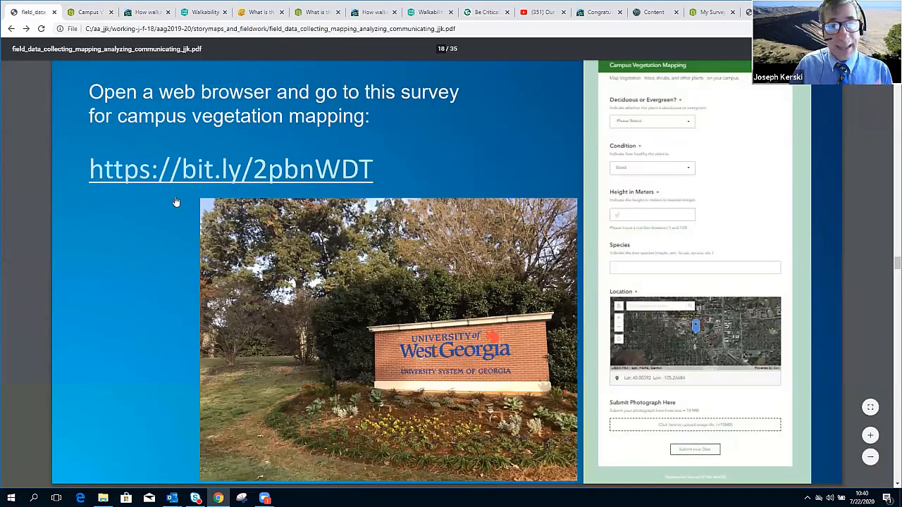
key("Page_Down")
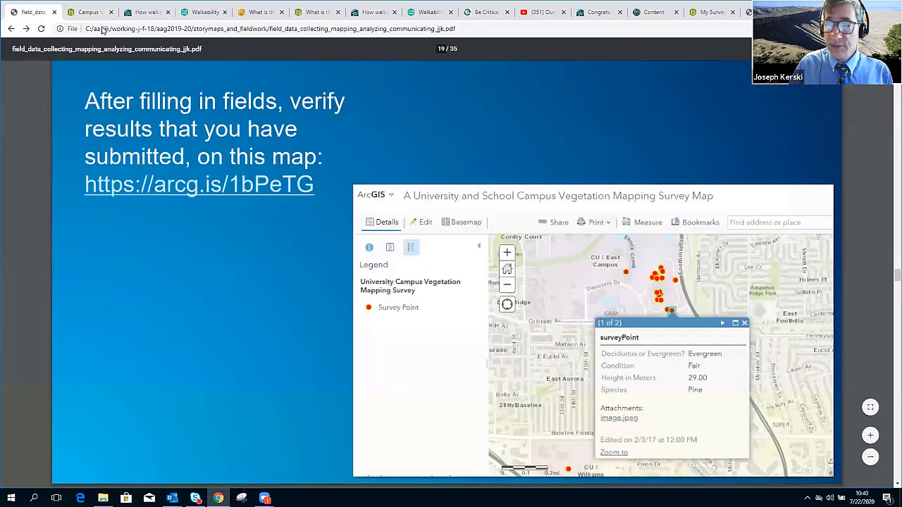
left_click(92, 13)
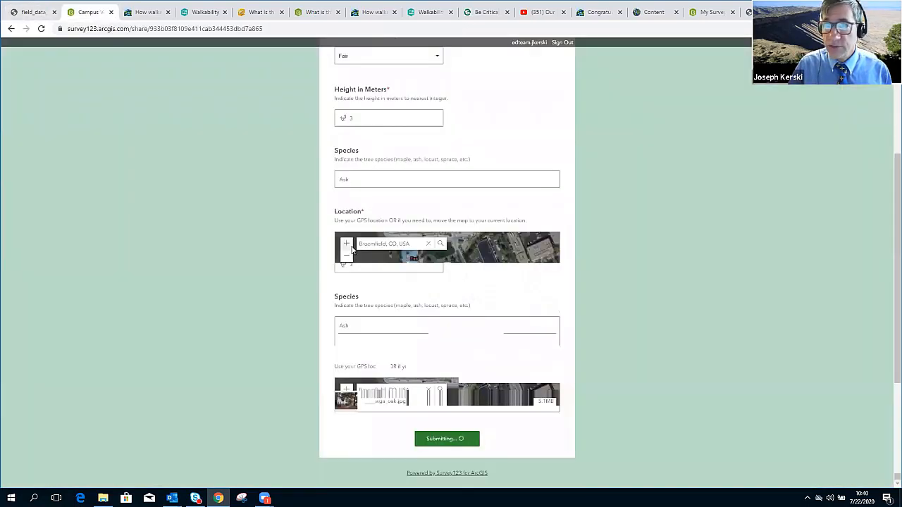
left_click(36, 13)
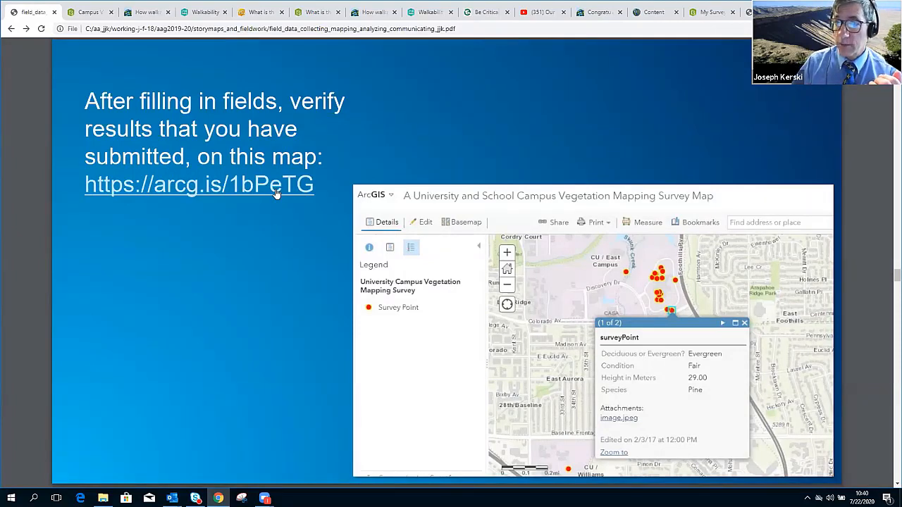
- Open the survey map linked on the slide in a new window and dock it beside the presentation's tab
right_click(276, 193)
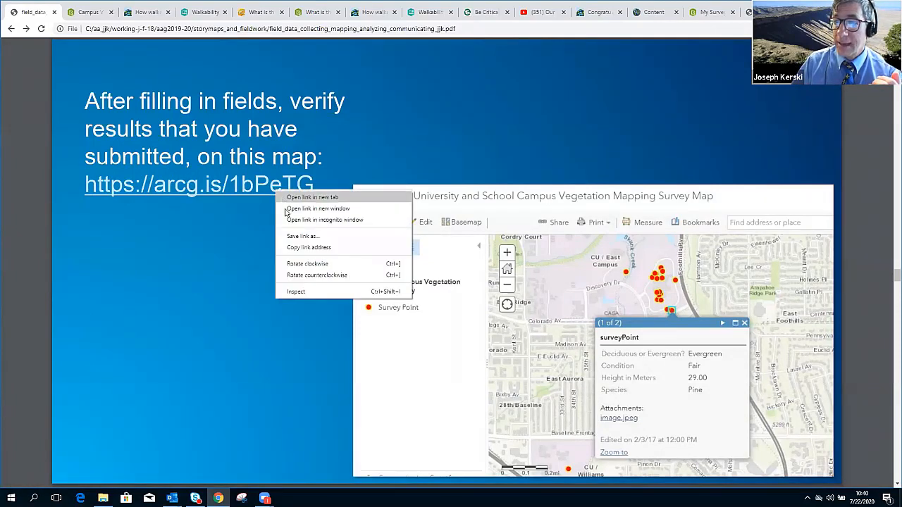
left_click(289, 210)
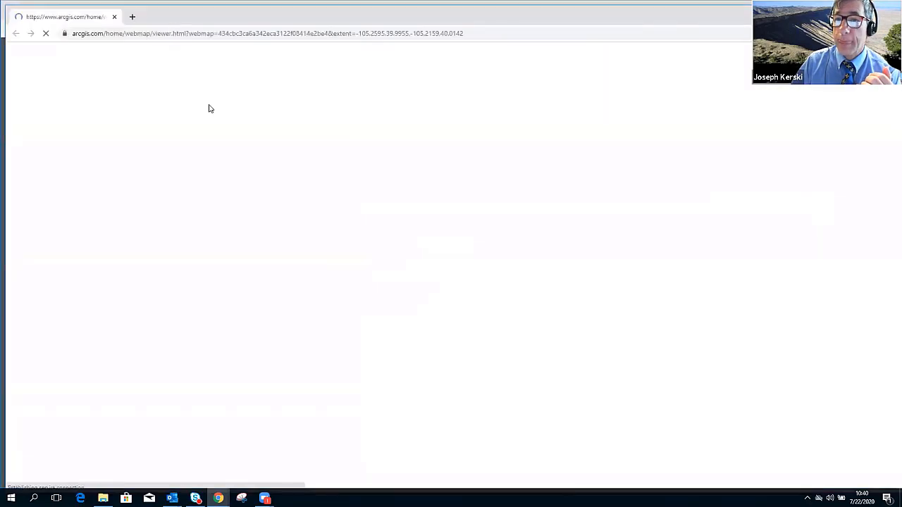
left_click_drag(43, 19, 95, 24)
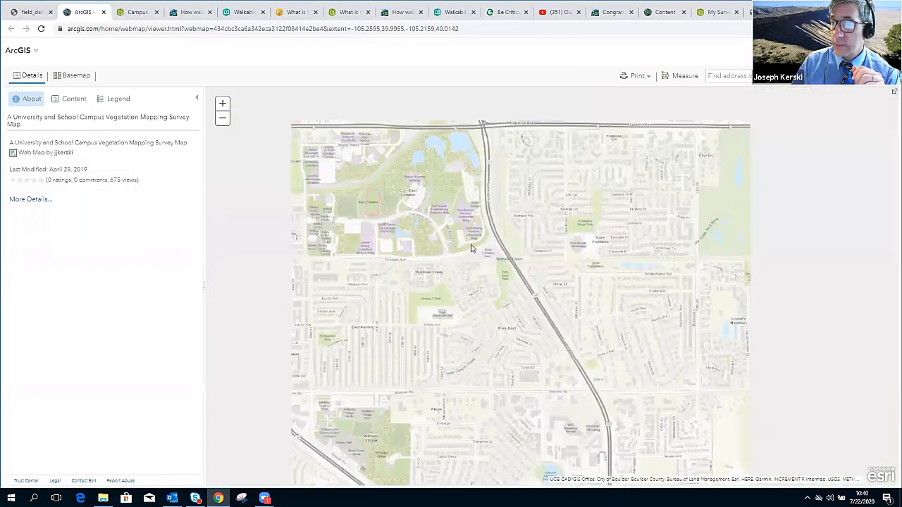
- Inspect the attributes of several survey points around the CU East Campus on the map
left_click(471, 262)
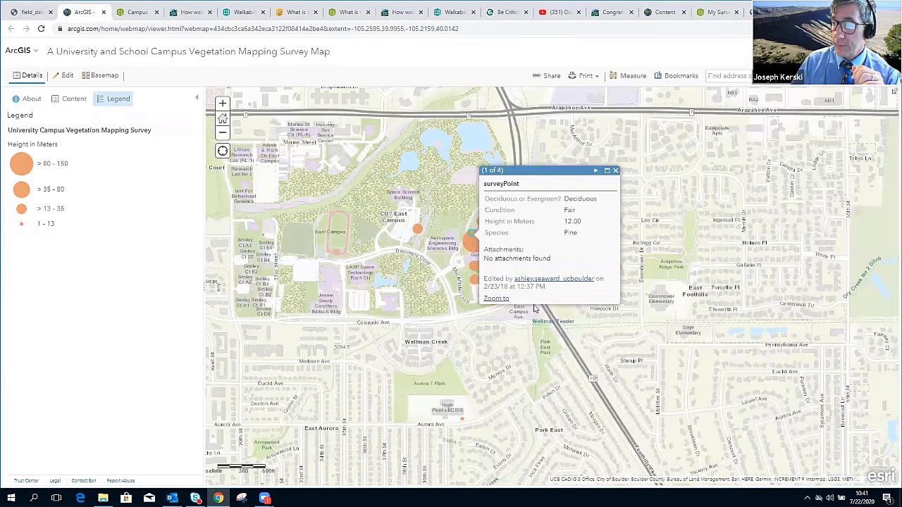
left_click(491, 302)
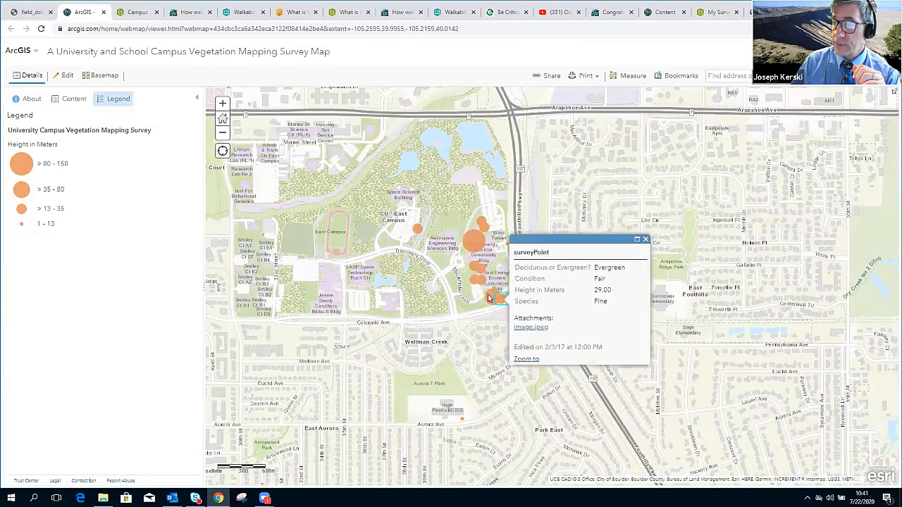
left_click(482, 283)
left_click(475, 278)
left_click(476, 272)
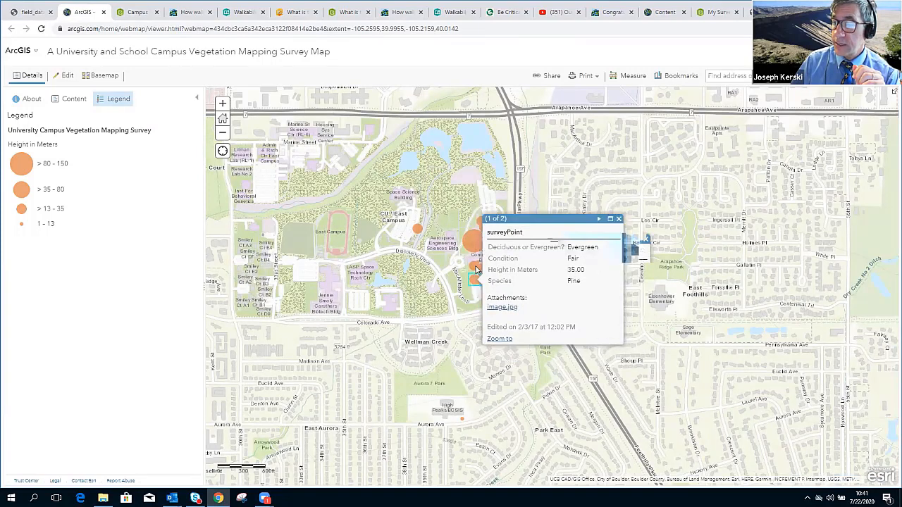
left_click(474, 266)
left_click(473, 243)
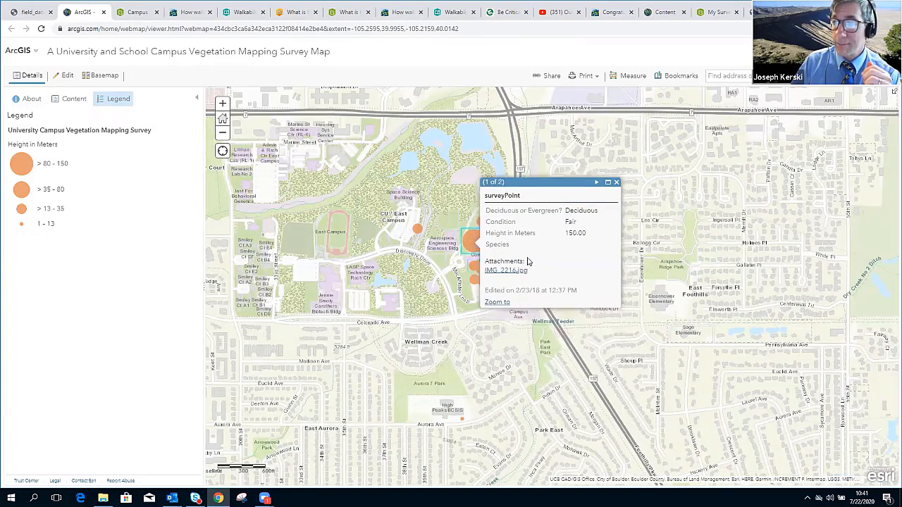
- Show the map's contents and open the attribute table of the University Campus Vegetation Mapping Survey layer
left_click(71, 100)
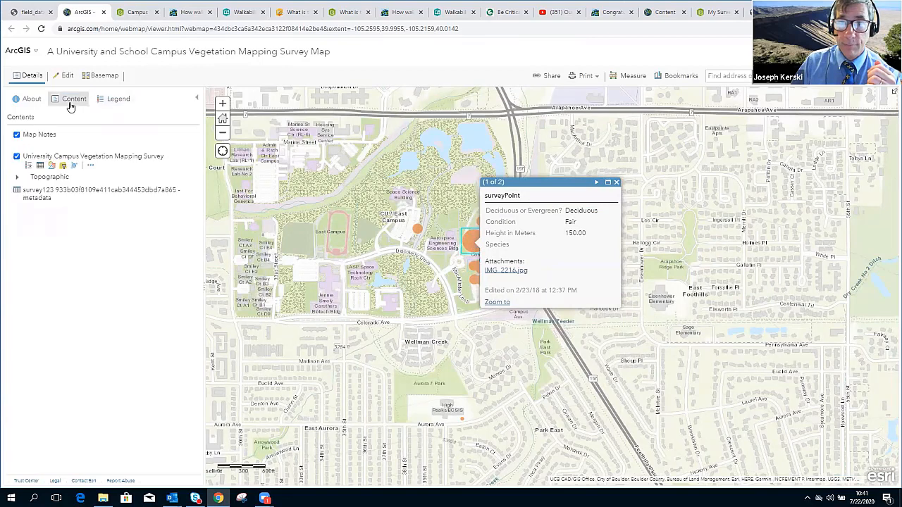
left_click(40, 166)
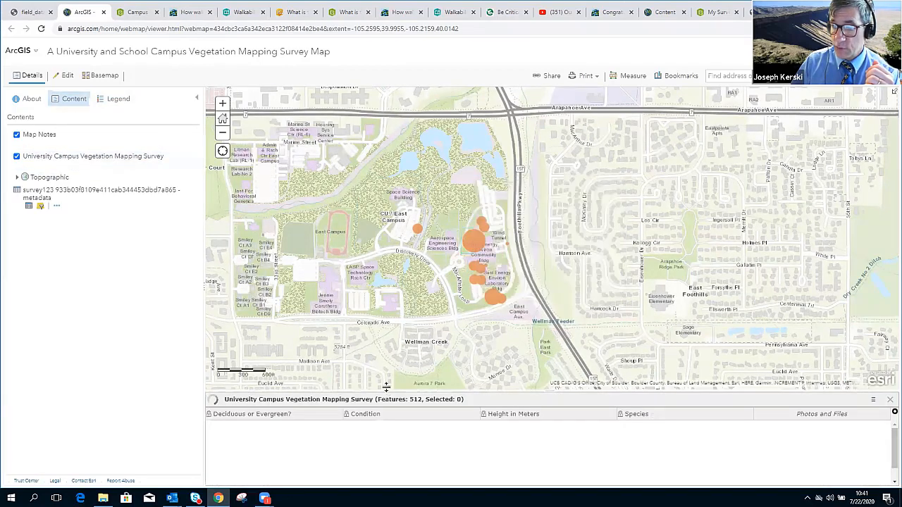
mouse_move(385, 393)
left_mouse_down()
mouse_move(389, 366)
mouse_move(395, 385)
left_mouse_up()
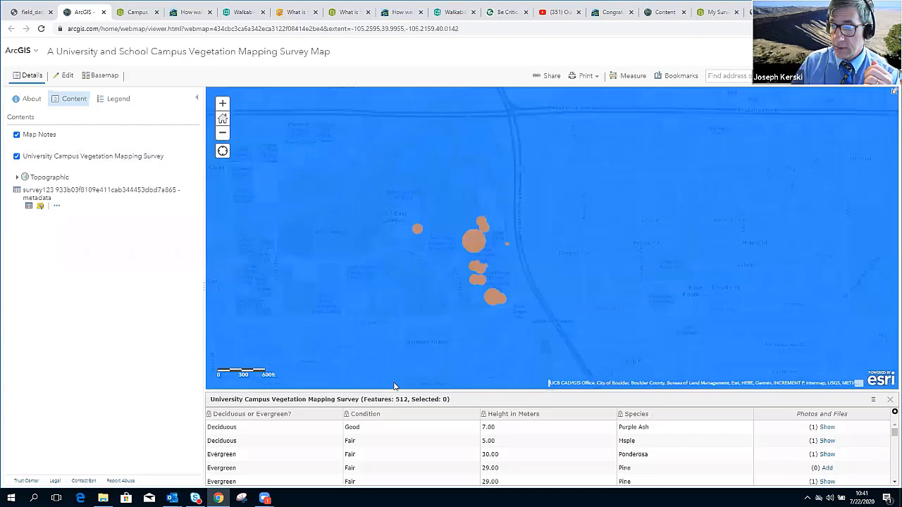
left_click(330, 400)
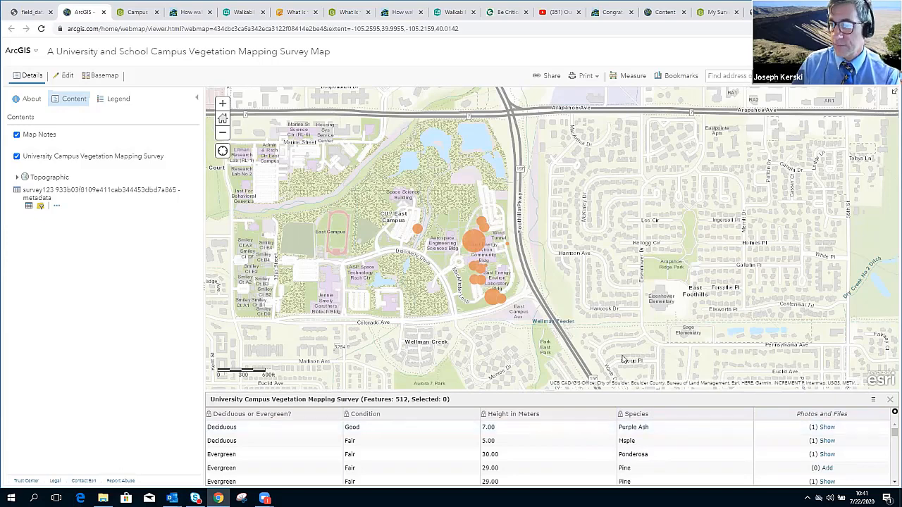
- View the photo attached to the Purple Ash record, and close both the photo and the attachments dialog
left_click(826, 427)
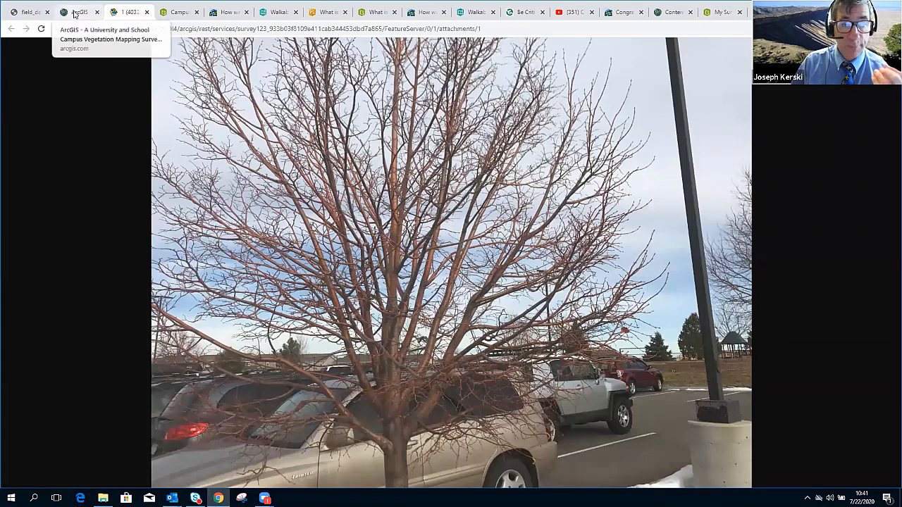
left_click(74, 14)
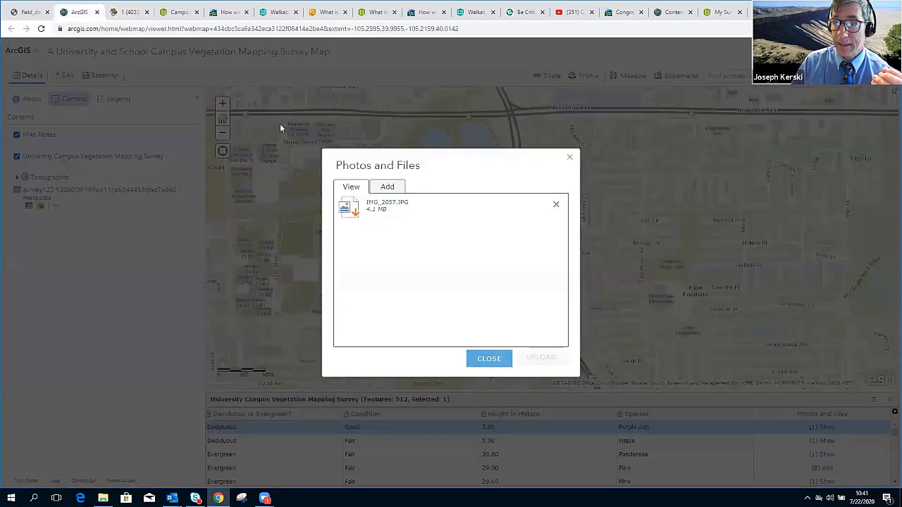
left_click(131, 13)
left_click(177, 13)
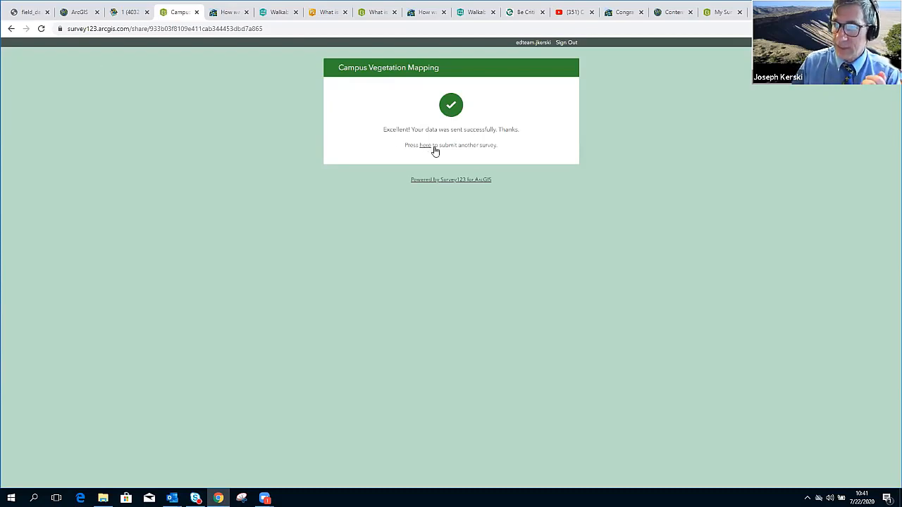
left_click(28, 12)
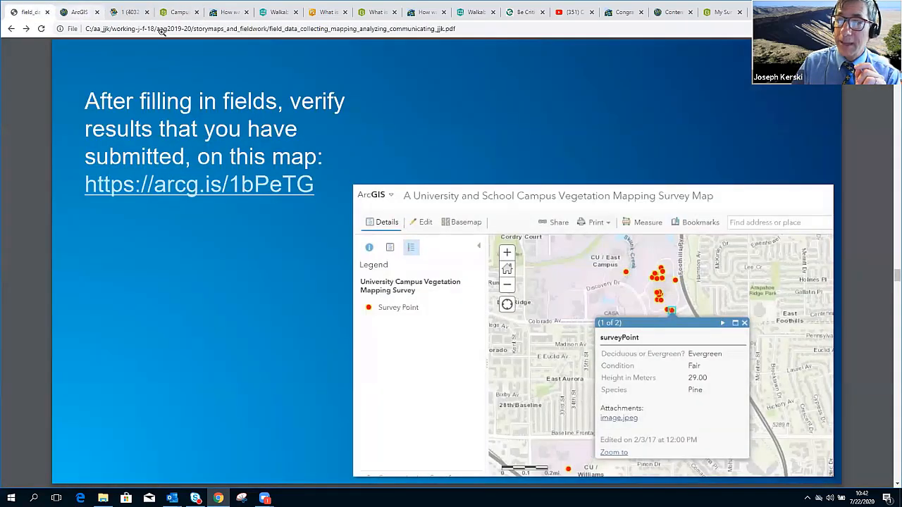
left_click(141, 14)
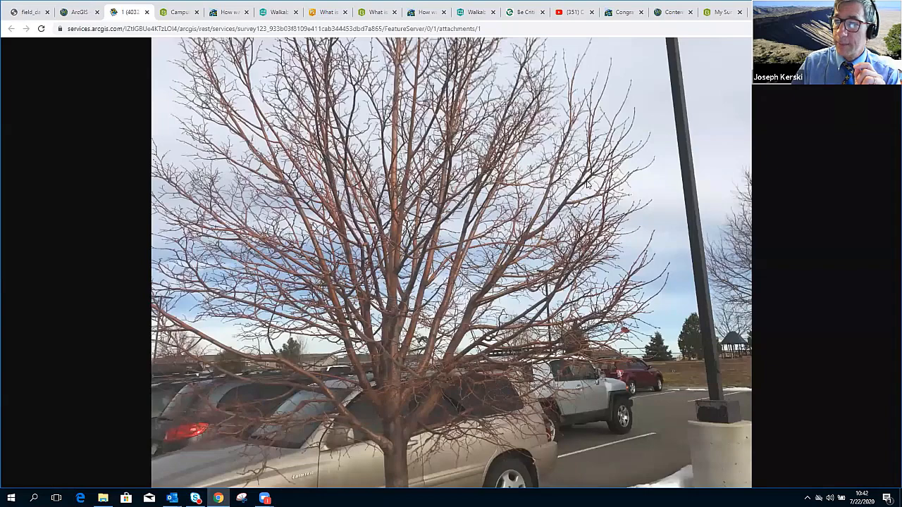
key("ctrl+w")
left_click(571, 157)
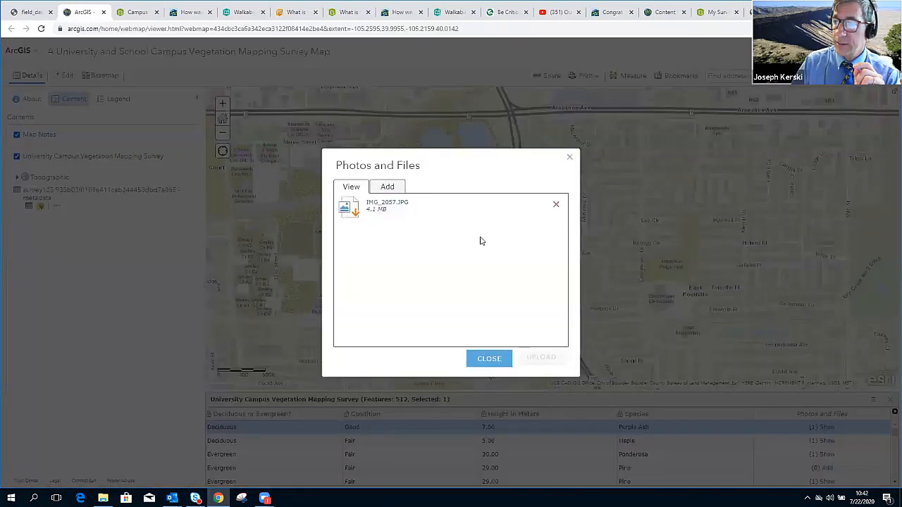
- Find the newly submitted Ash survey point in Broomfield and view its attached ____wga_oak.jpg photo, closing the photo when done
left_click_drag(564, 278, 476, 208)
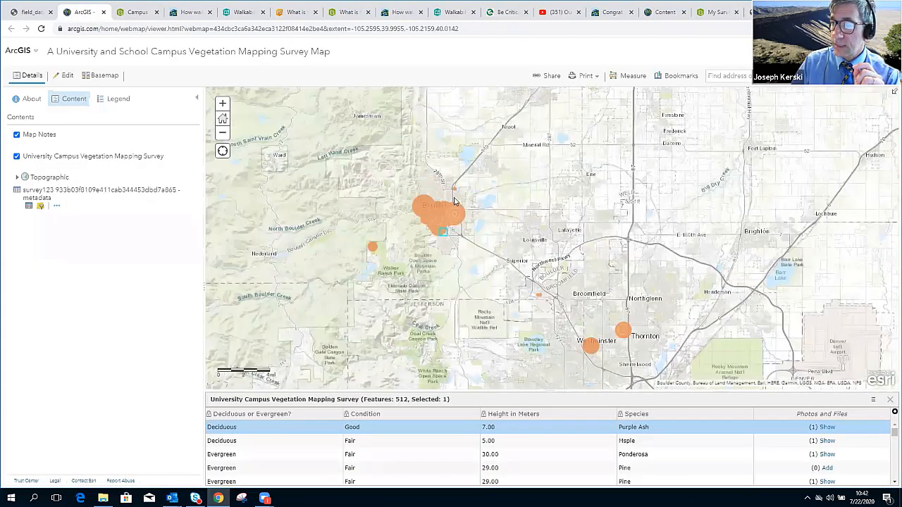
scroll(455, 202, "up", 3)
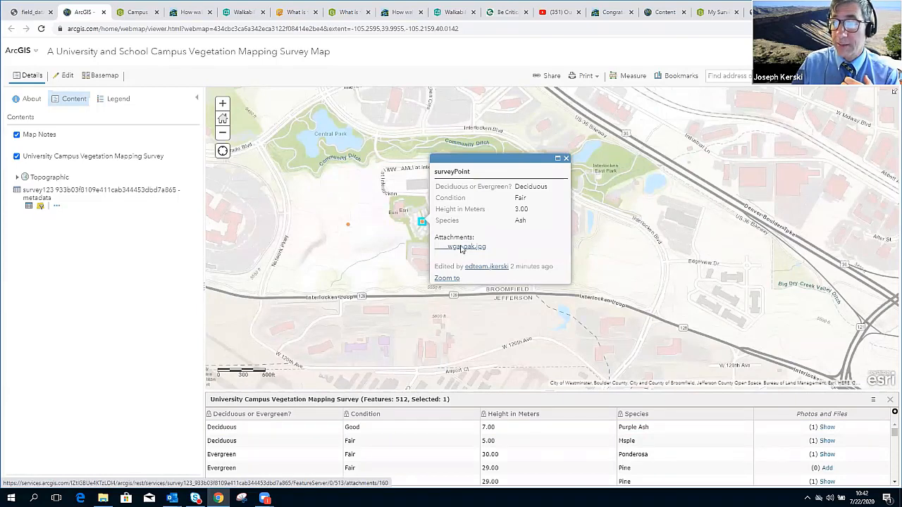
left_click(461, 248)
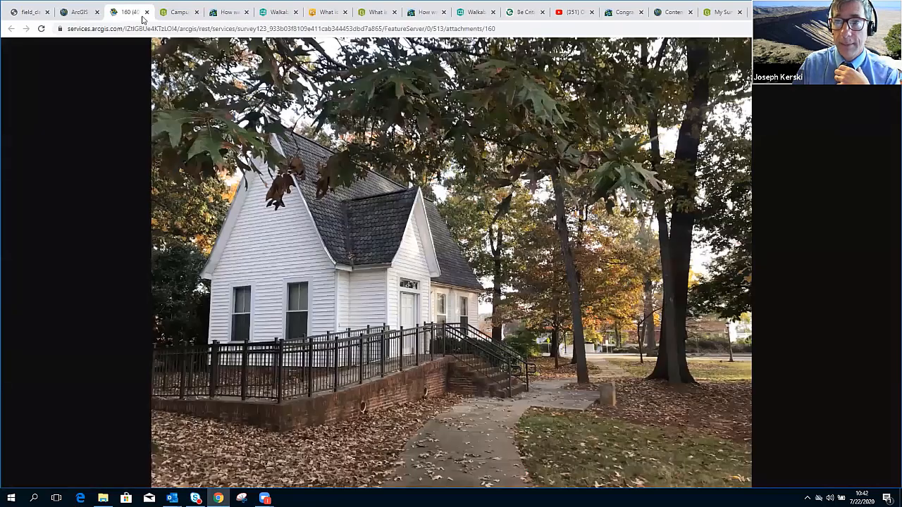
left_click(146, 12)
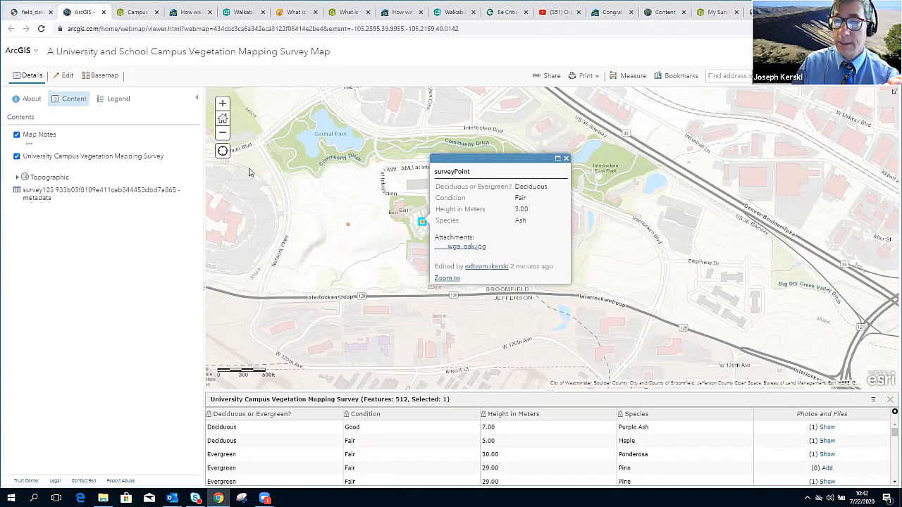
- Return to the presentation and advance to the slide outlining the four parts of the lesson
left_click(32, 12)
key("Page_Down")
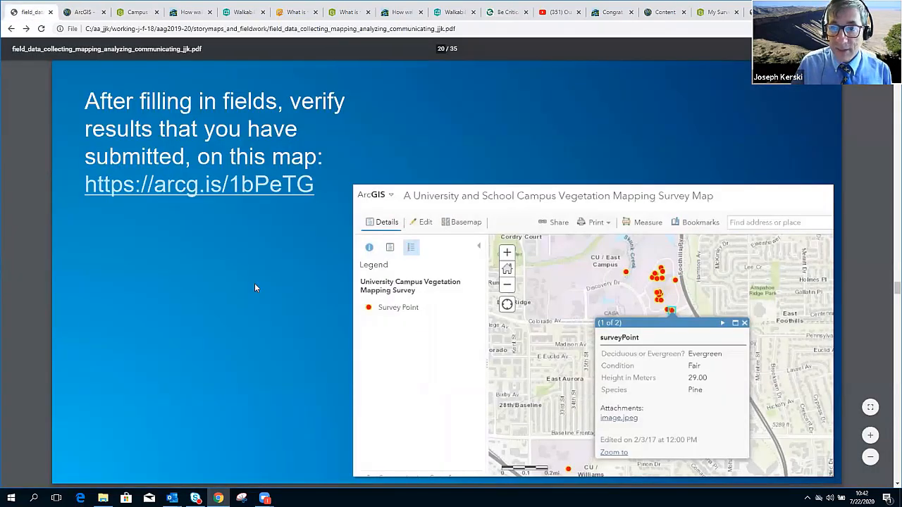
key("Page_Down")
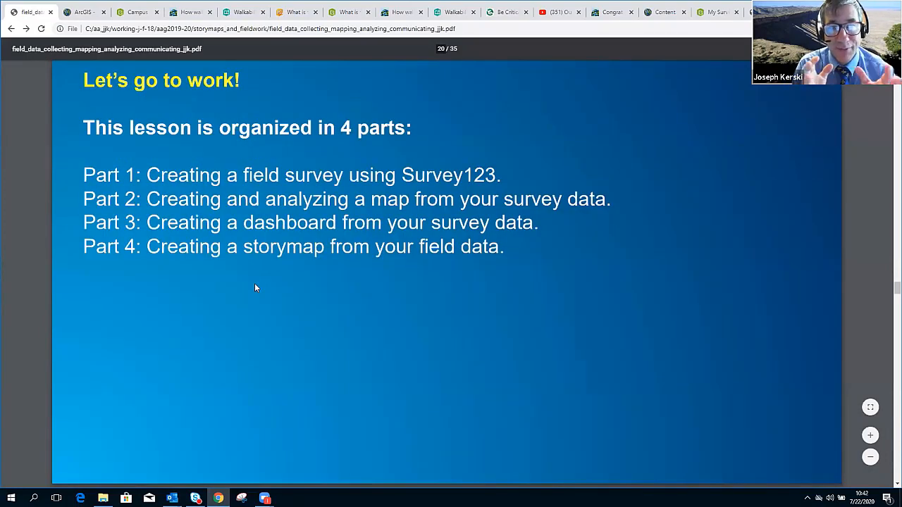
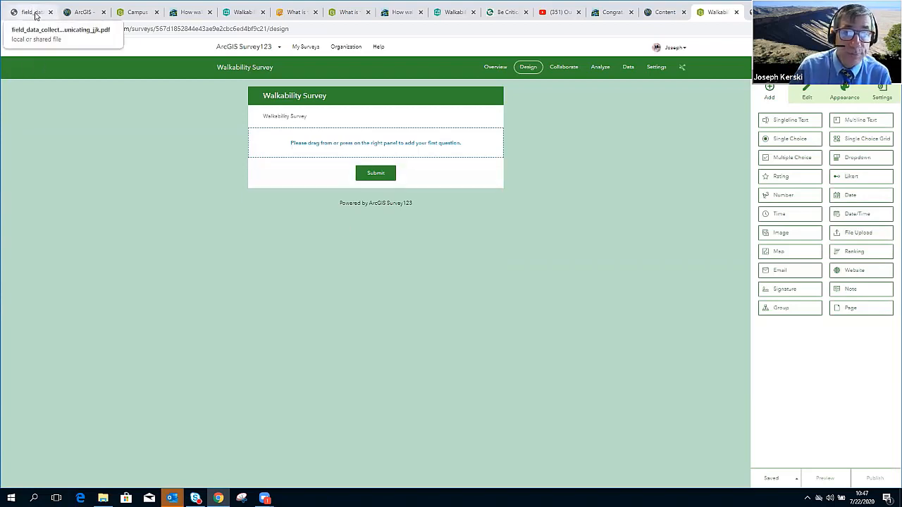
- Consult the presentation's slide listing the survey's five questions and return to the Walkability Survey design
left_click(32, 12)
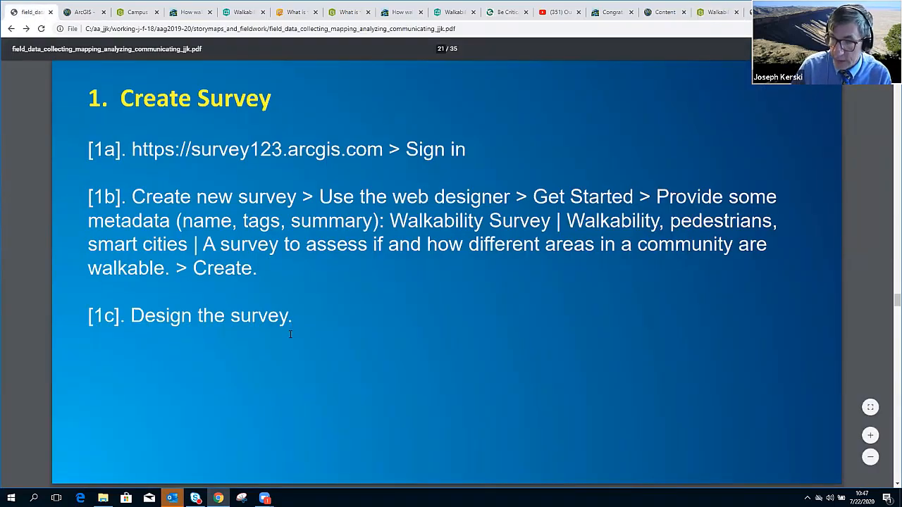
scroll(290, 334, "down", 5)
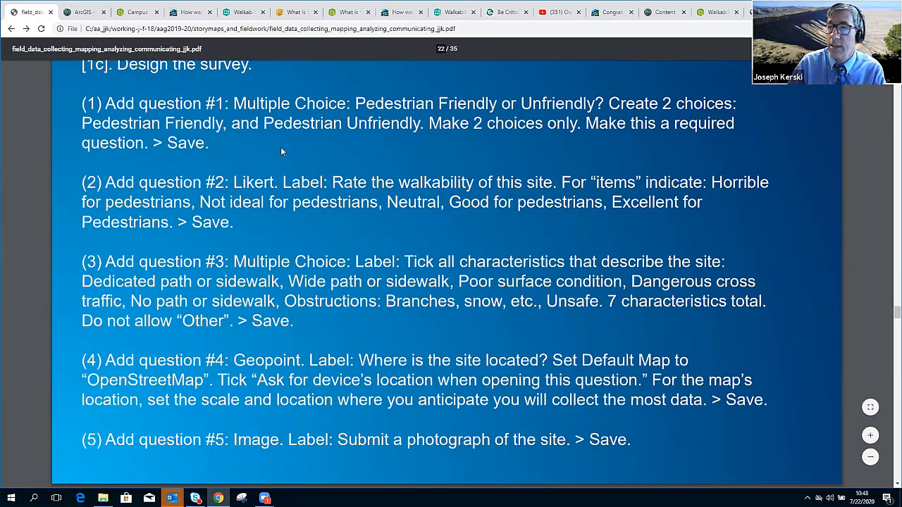
left_click(713, 14)
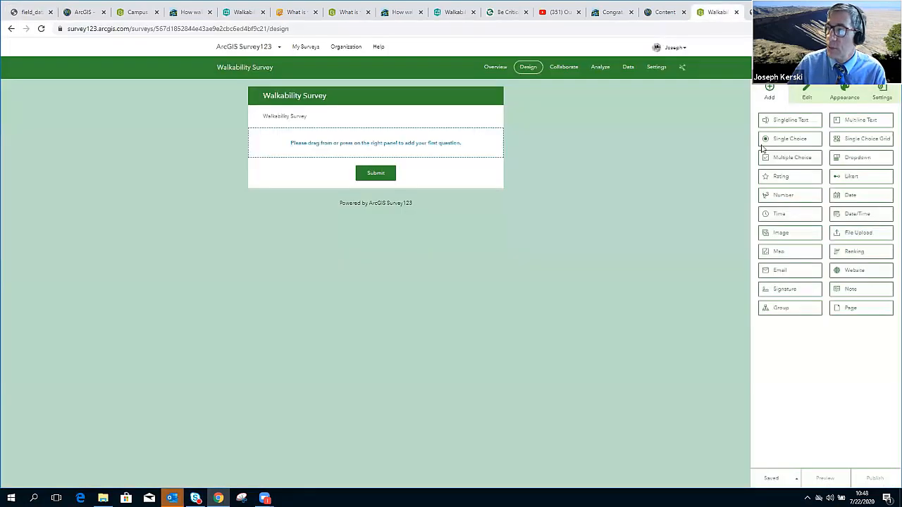
- Add a Multiple Choice question to the Walkability Survey with the label "Is this location walkable?"
left_click(806, 158)
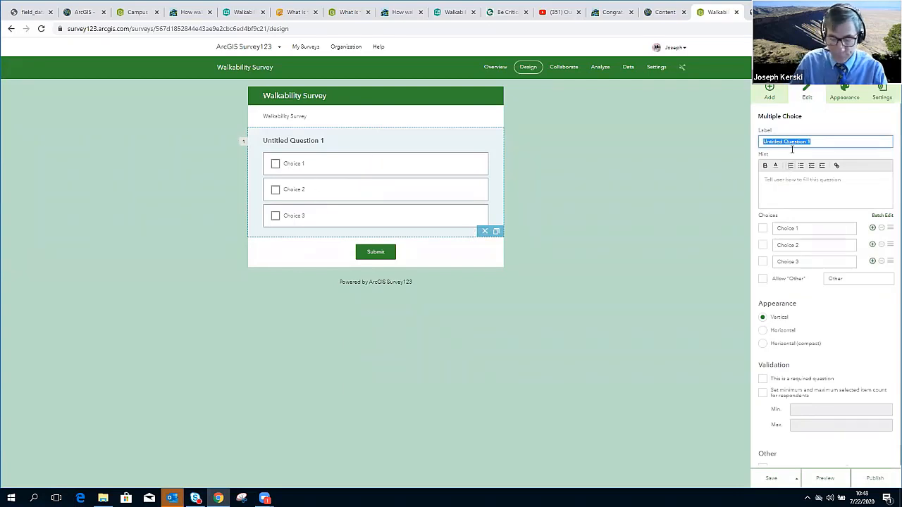
type("Is thi")
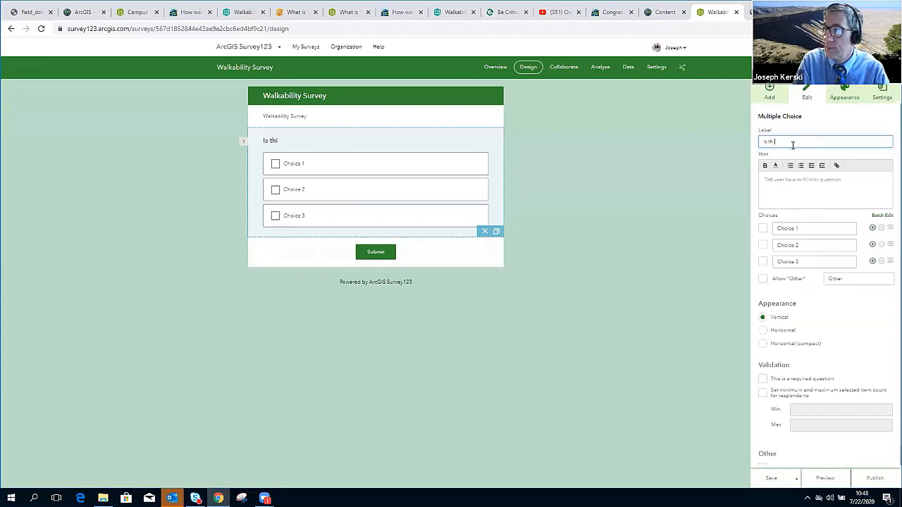
type("s location wa")
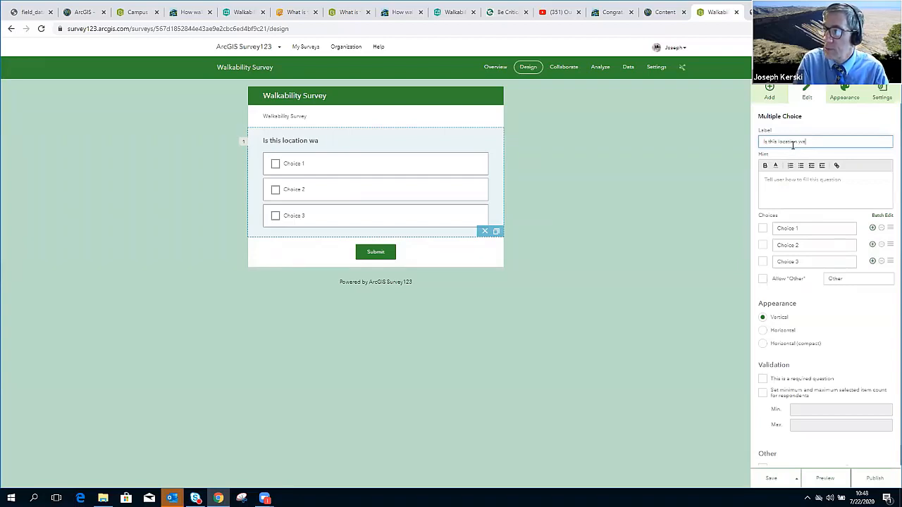
type("lkable?")
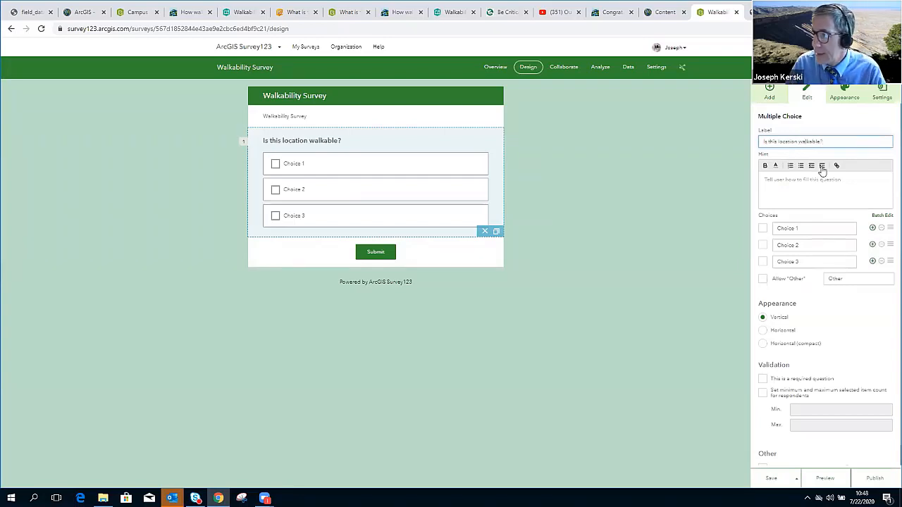
- Set the question's choices to Pedestrian Friendly and Pedestrian Unfriendly, and remove the third choice
left_click(788, 228)
type("Pedestrian")
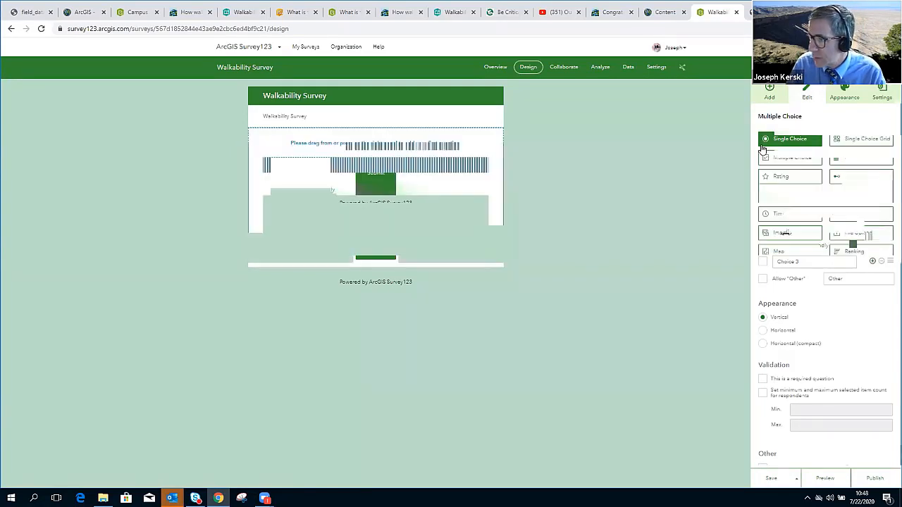
left_click(881, 263)
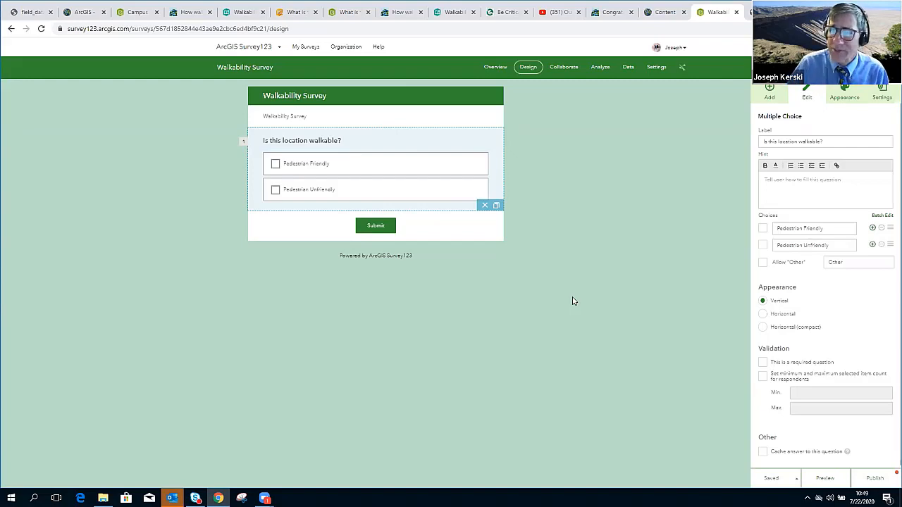
- Check the first question's instructions in the presentation and return to the survey design
left_click(35, 18)
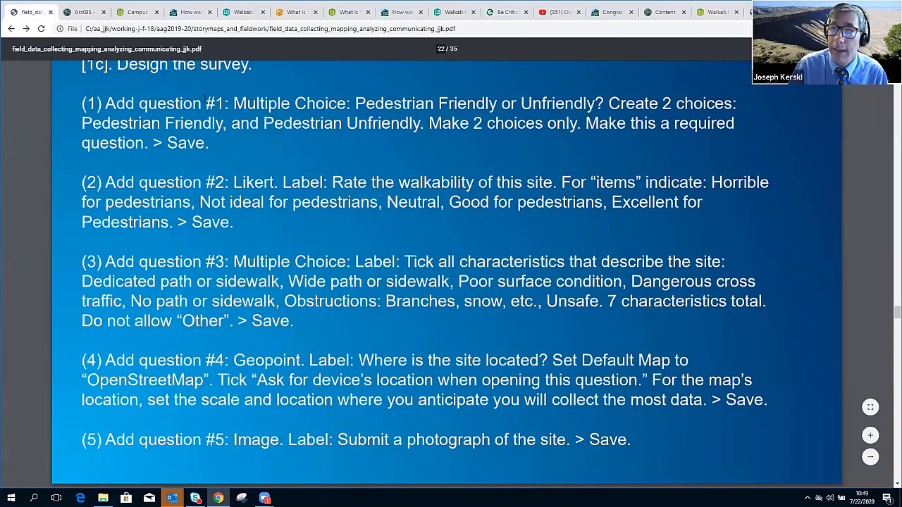
left_click(715, 12)
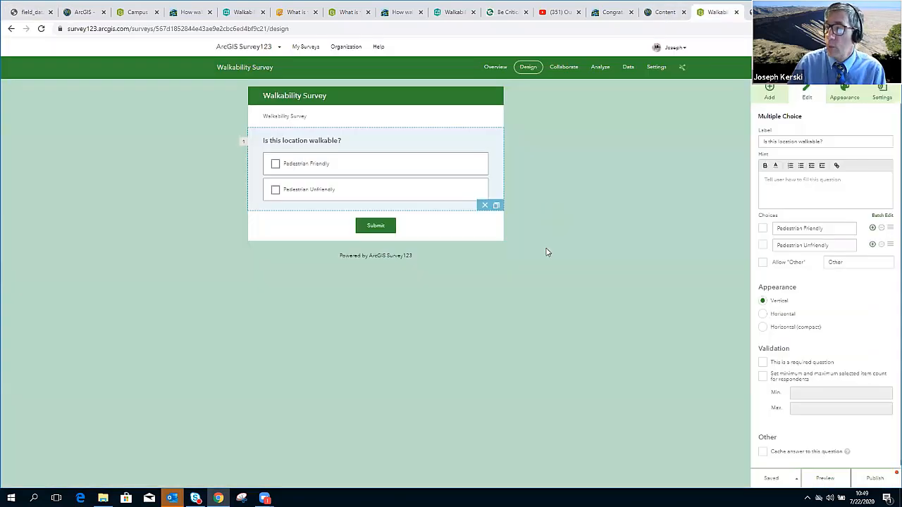
- Add a Likert question to the survey with the label "Rate the walkability of this site"
left_click(770, 91)
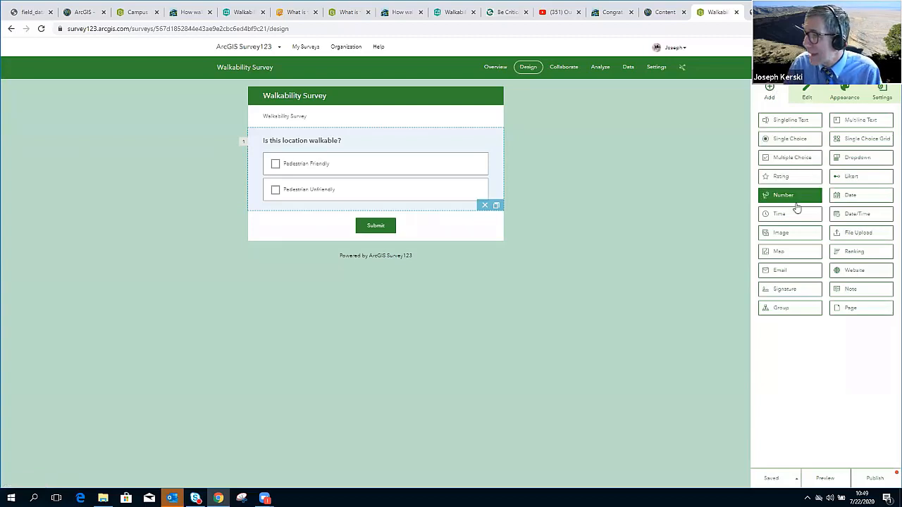
left_click(844, 177)
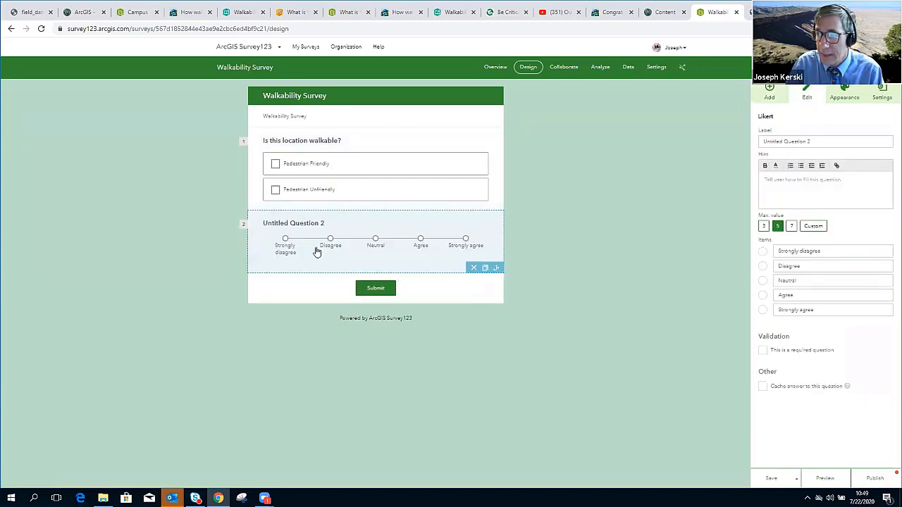
triple_click(789, 143)
type("Rate tel")
key("BackSpace")
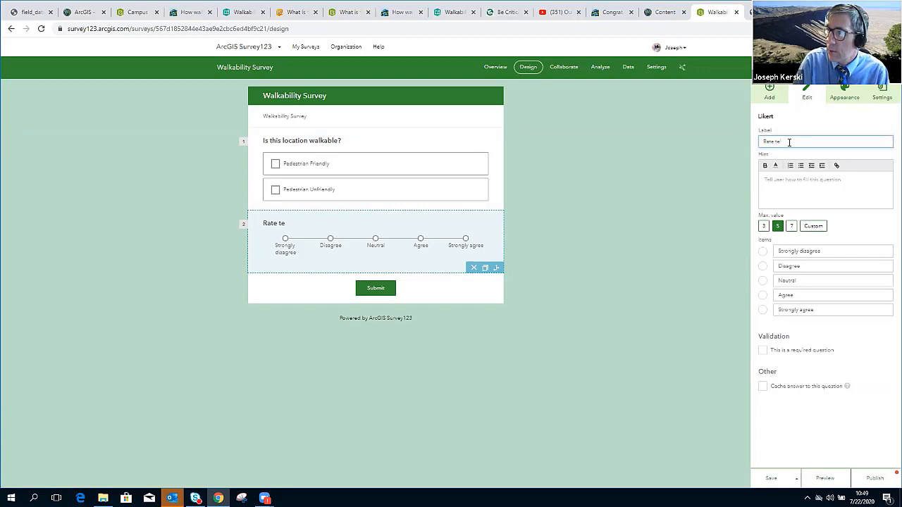
key("BackSpace")
type("he walkability of this site")
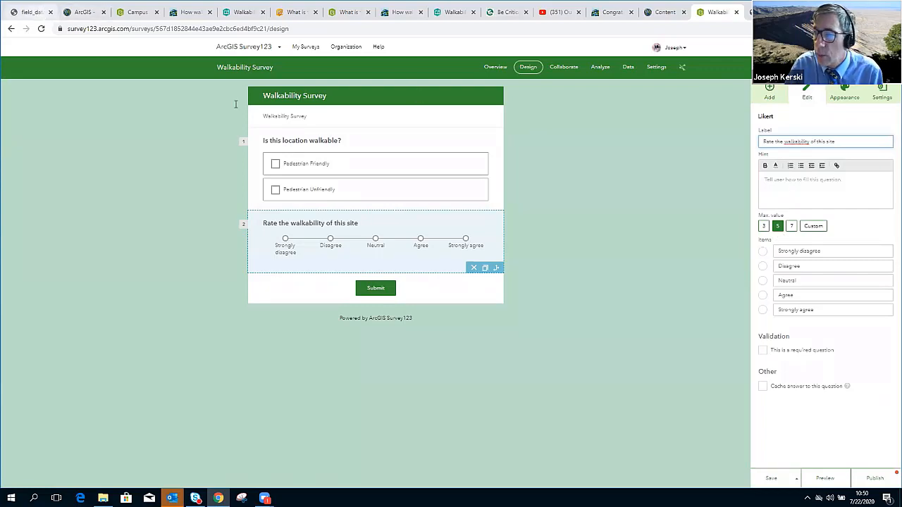
- Following the presentation's instructions, set the Likert items to Horrible for pedestrians, Not ideal, Neutral, Good and Wonderfully walkable
key("ctrl+1")
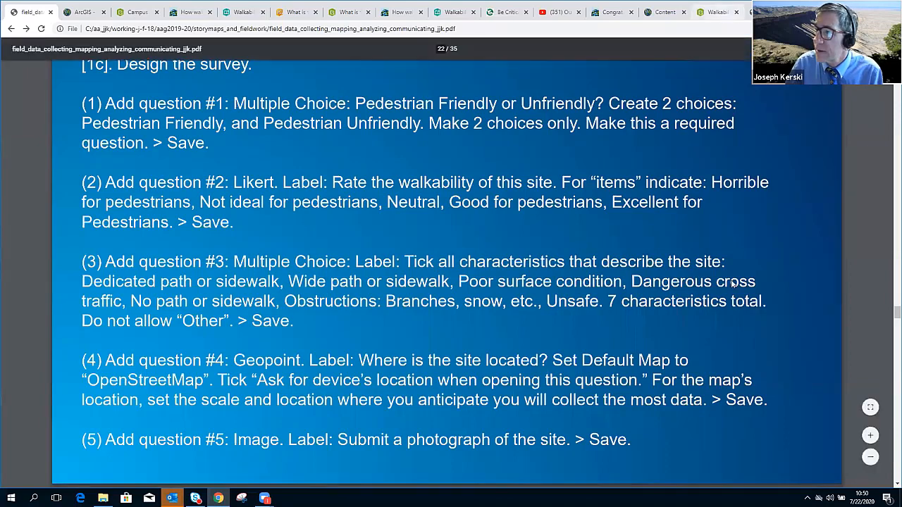
key("ctrl+9")
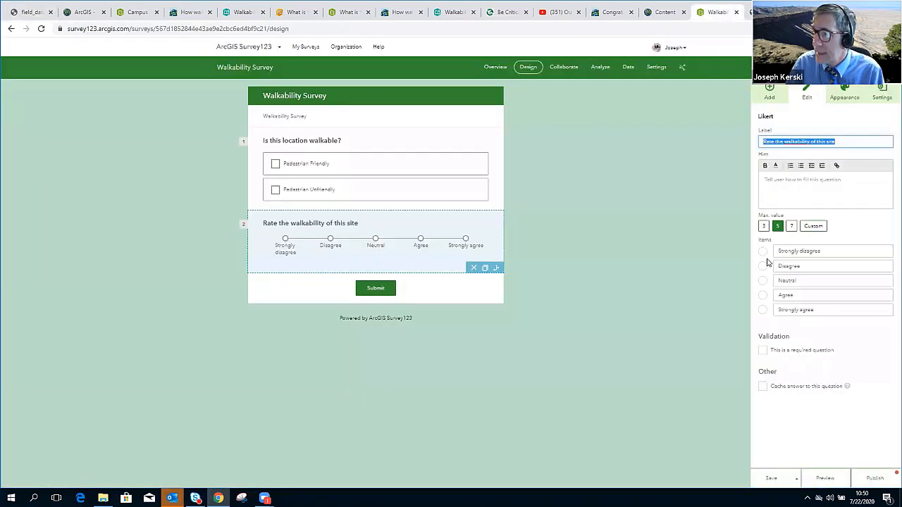
left_click(37, 14)
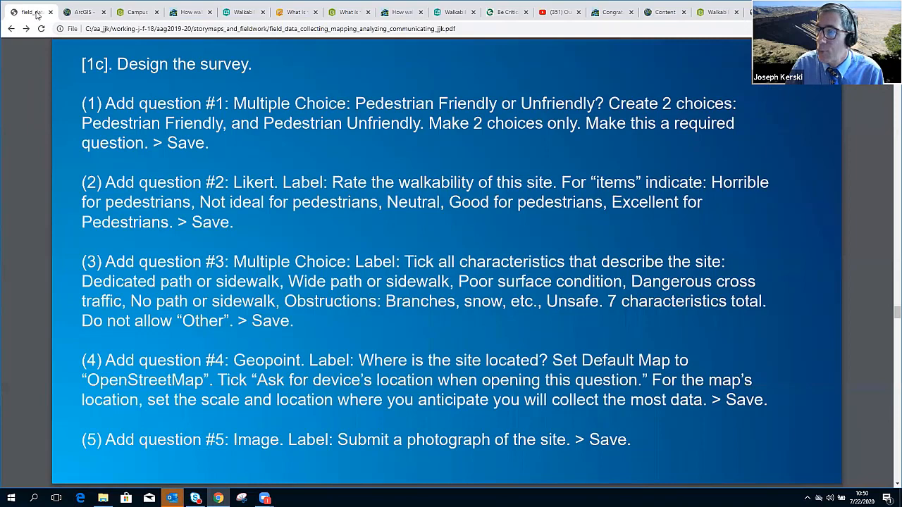
left_click(717, 12)
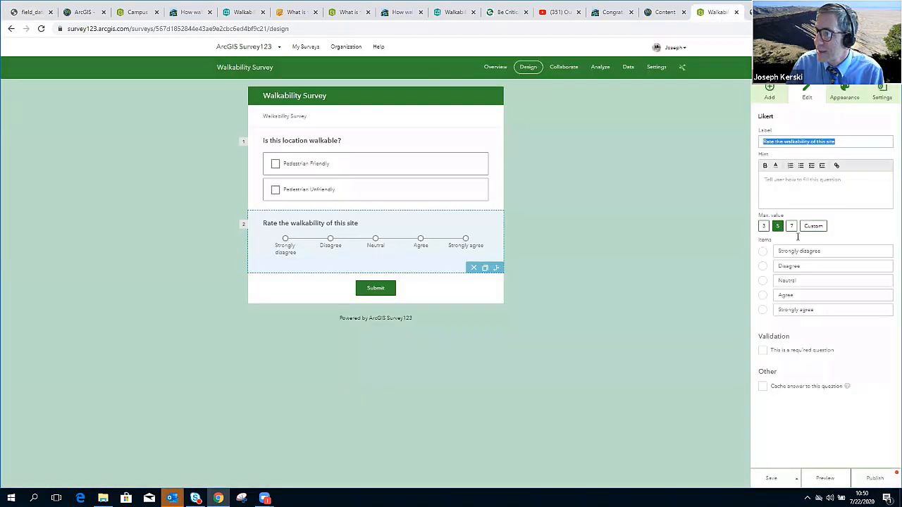
left_click(794, 248)
type("Horrible for pedestrians Not ideal Neutral Good Wonderfully walkable")
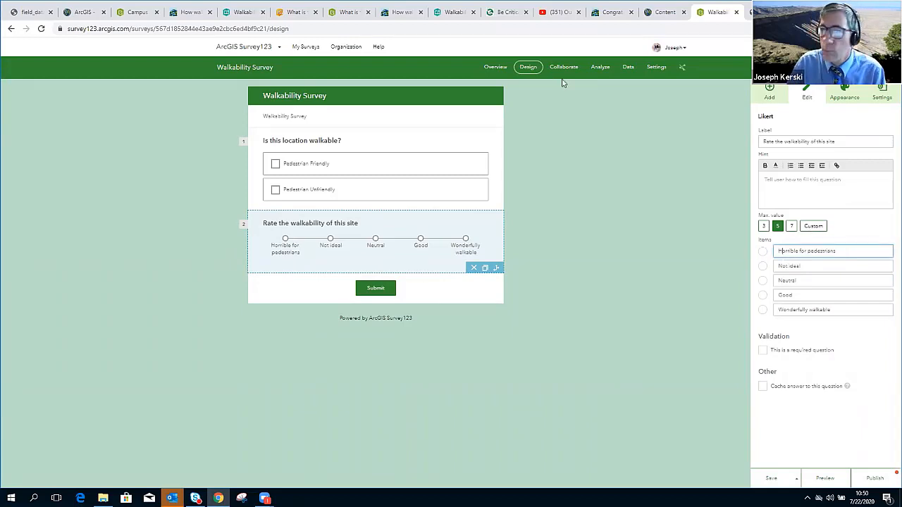
- Recheck the presentation, choose a custom maximum value of 5 for the Likert question, and save the survey
left_click(21, 15)
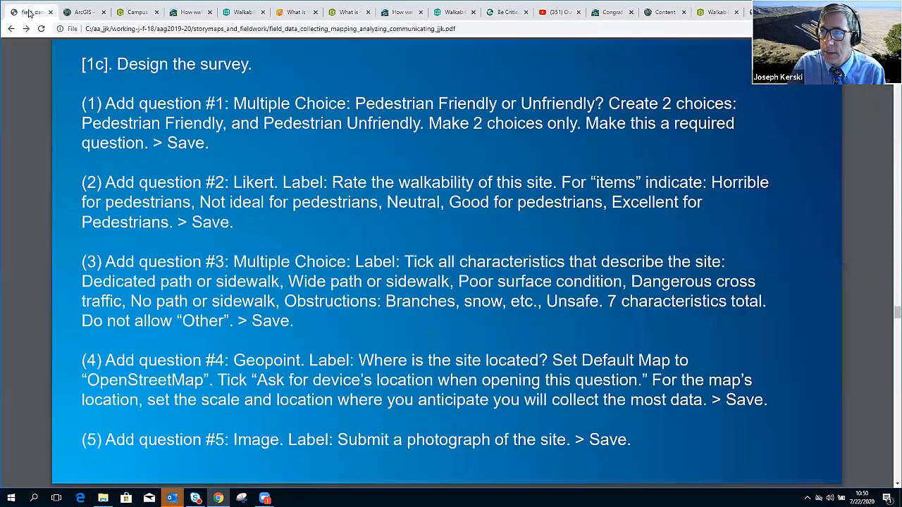
left_click(706, 14)
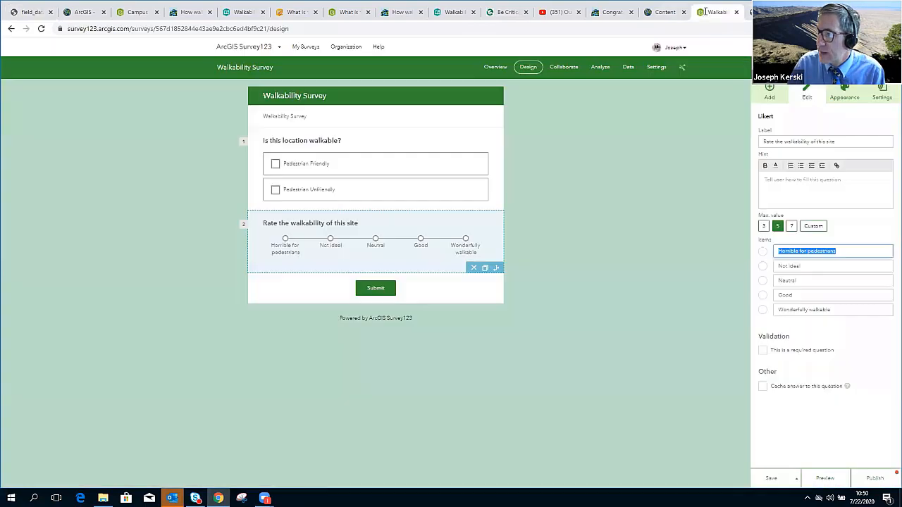
left_click(811, 225)
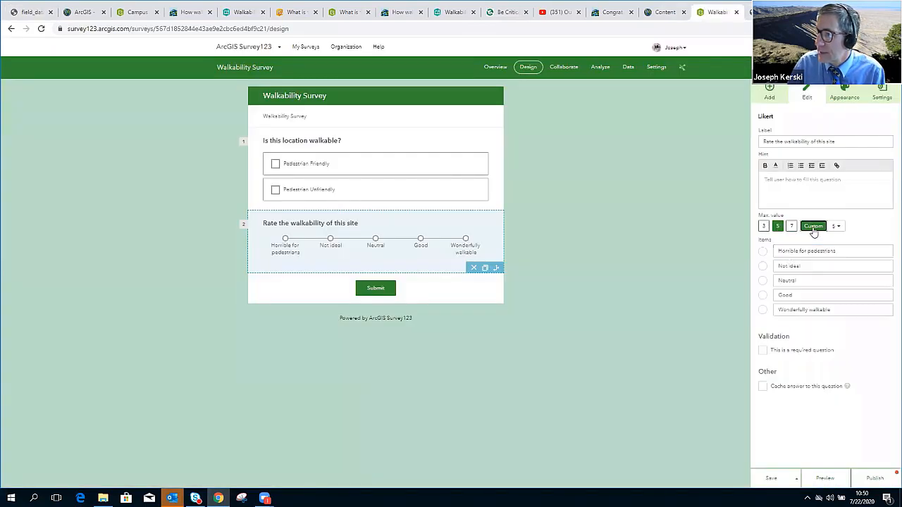
left_click(836, 227)
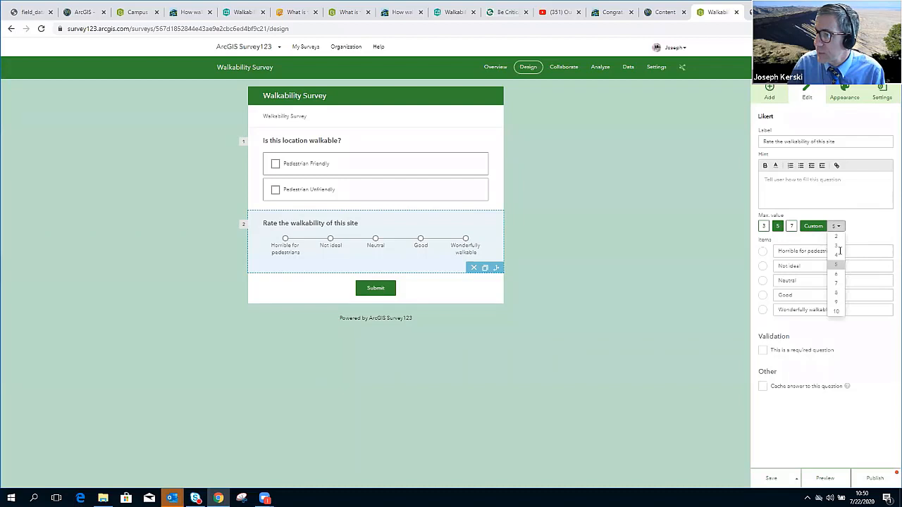
left_click(836, 265)
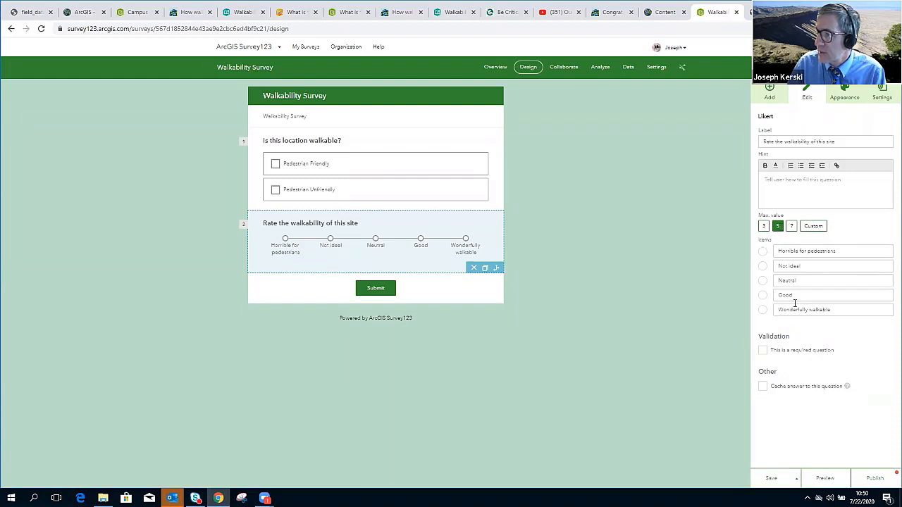
left_click(768, 478)
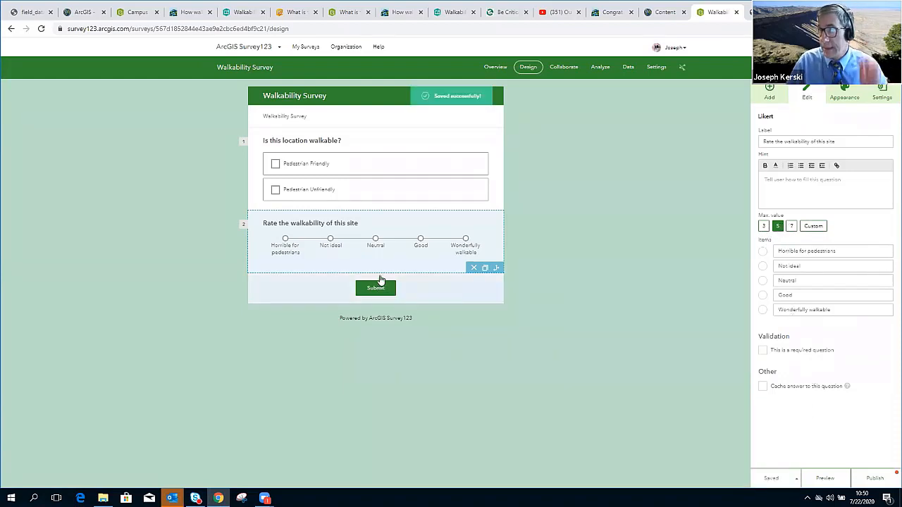
- Add a third question of type Multiple Choice with the label "Tick all choices that describe the site"
left_click(30, 13)
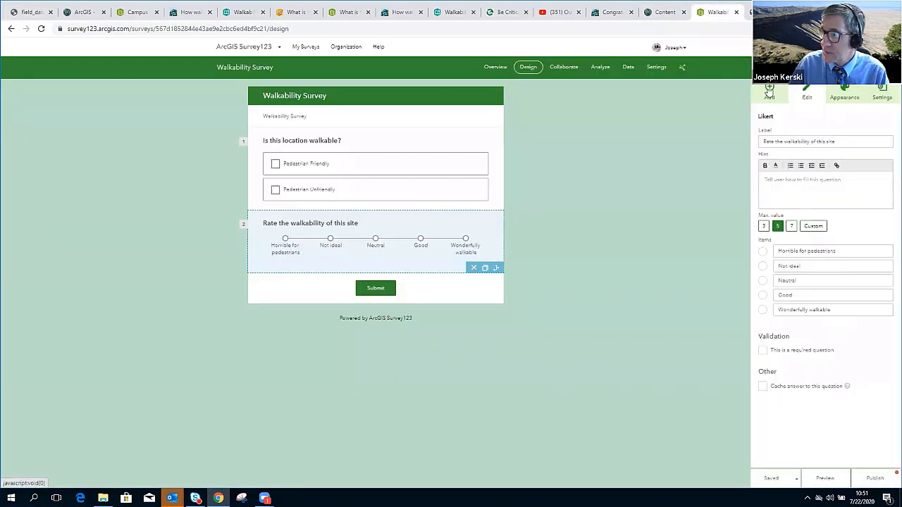
left_click(769, 90)
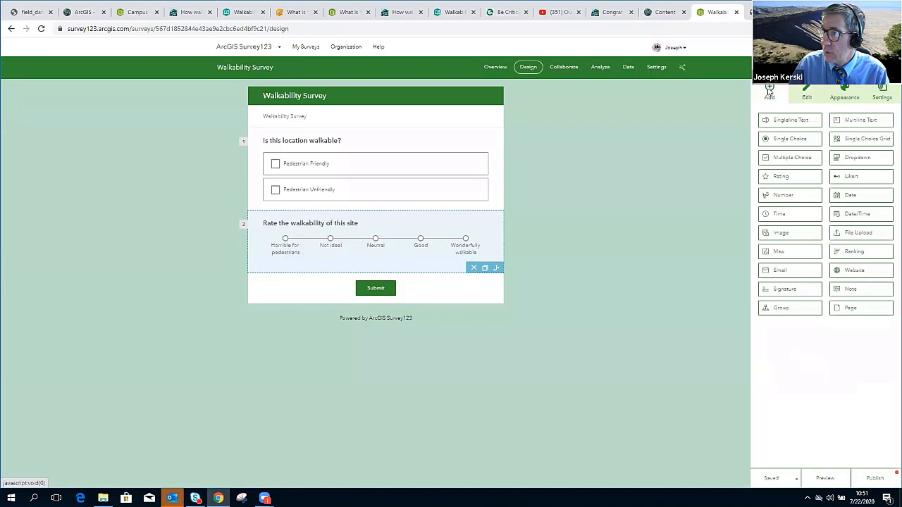
left_click(794, 161)
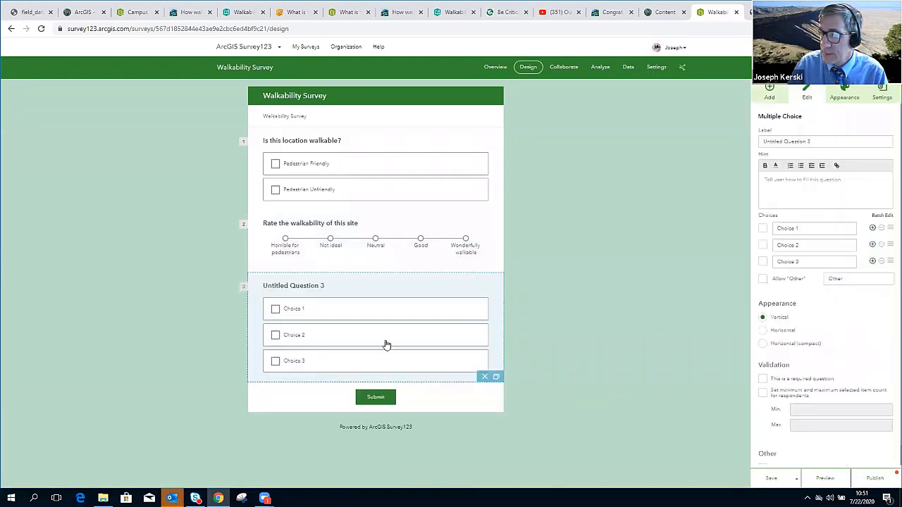
triple_click(784, 142)
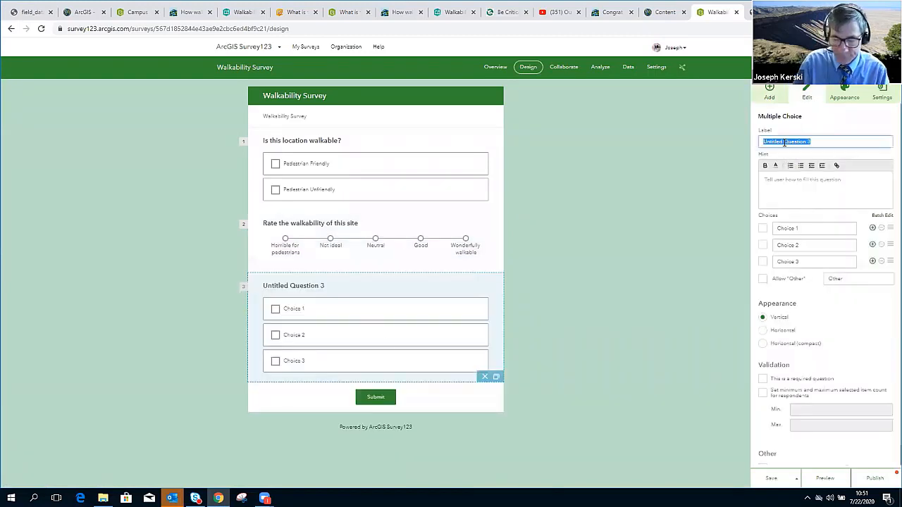
type("Tick all choices that describe the site")
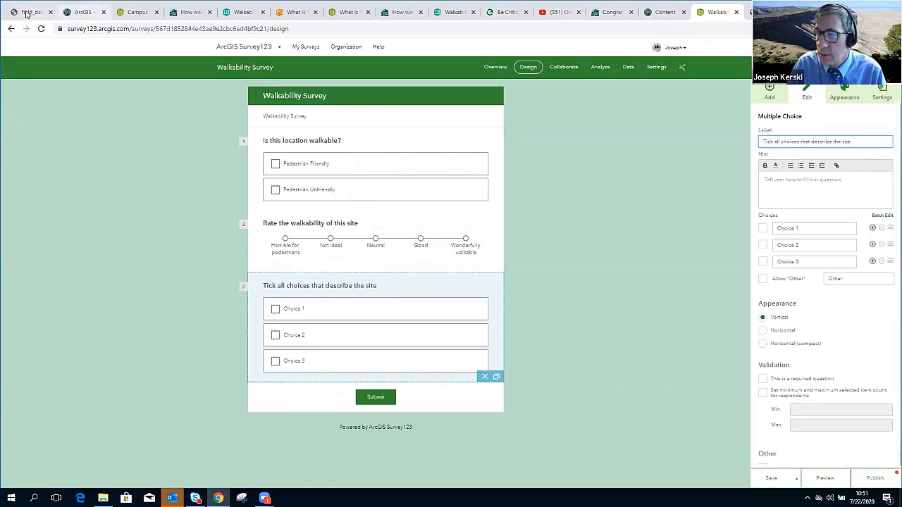
- Review the question instructions in the presentation, make "Is this location walkable?" a required question, and save the survey
left_click(27, 13)
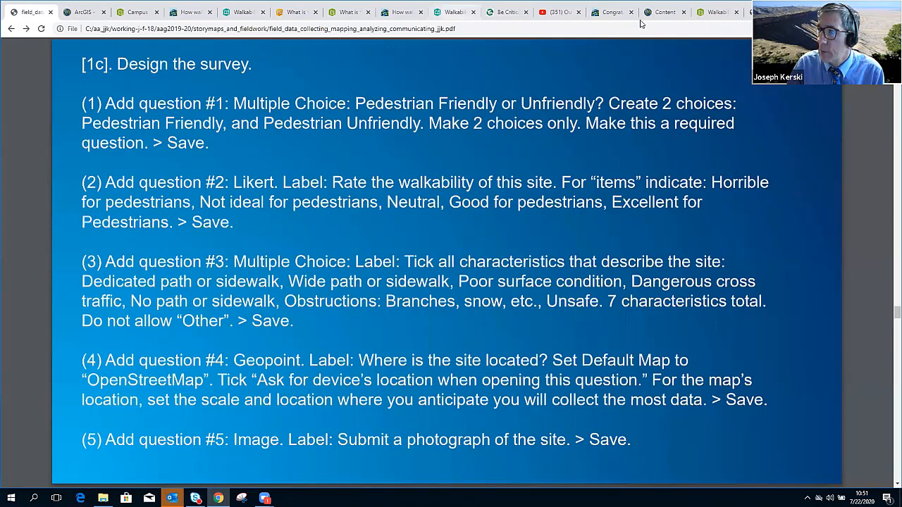
left_click(703, 13)
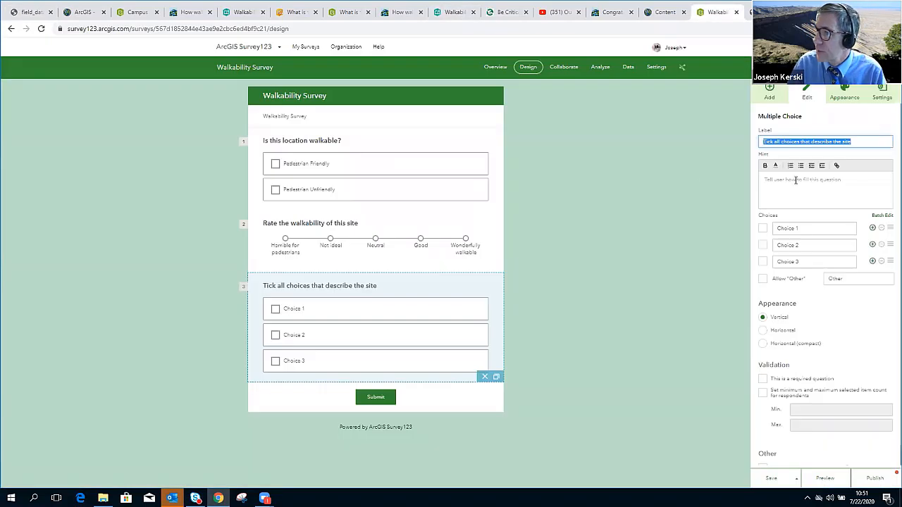
left_click(27, 13)
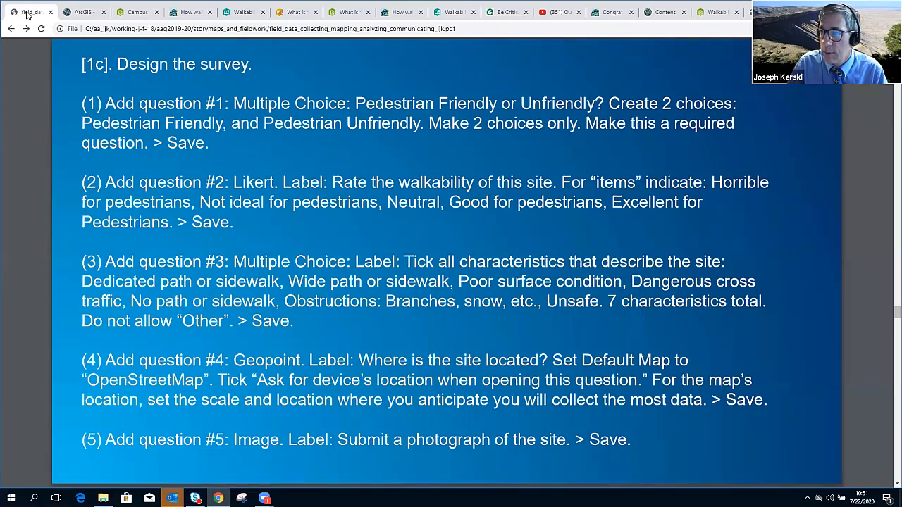
left_click(710, 12)
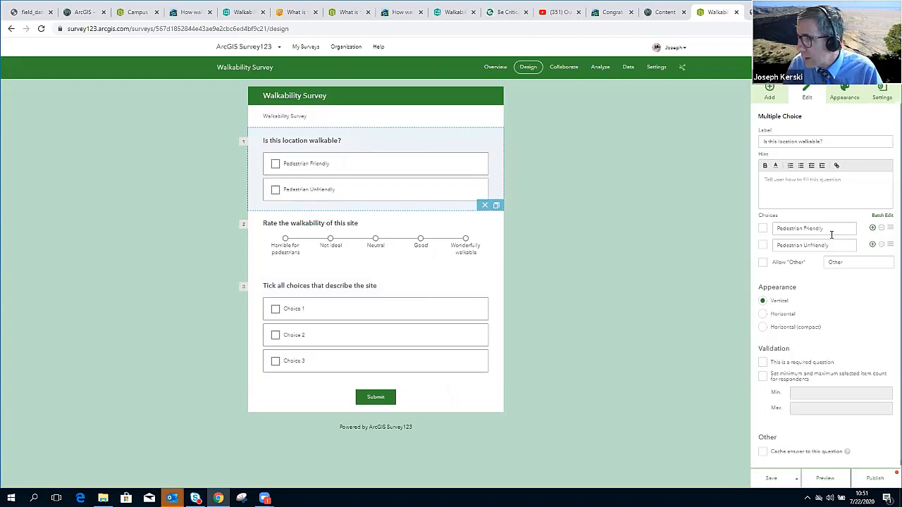
left_click(763, 363)
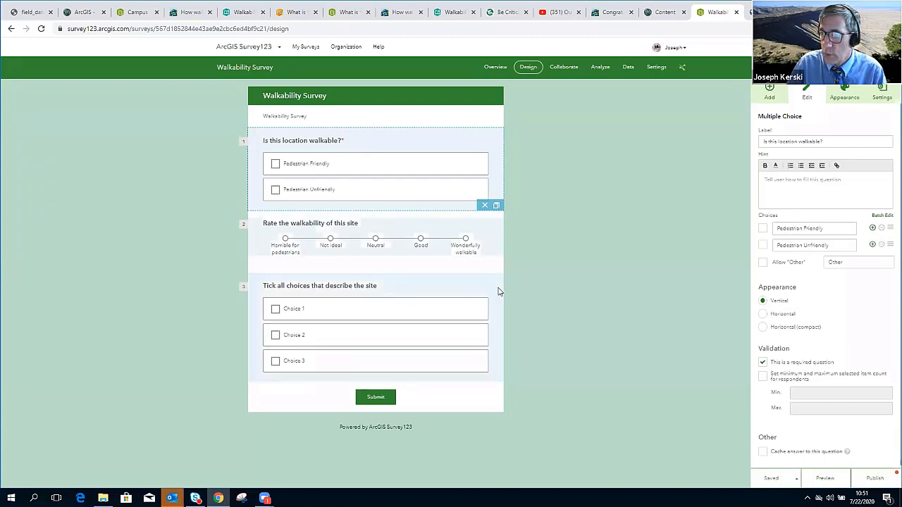
- Check the third question's wording in the presentation and change its label to "Tick all characteristics that describe the site"
left_click(388, 293)
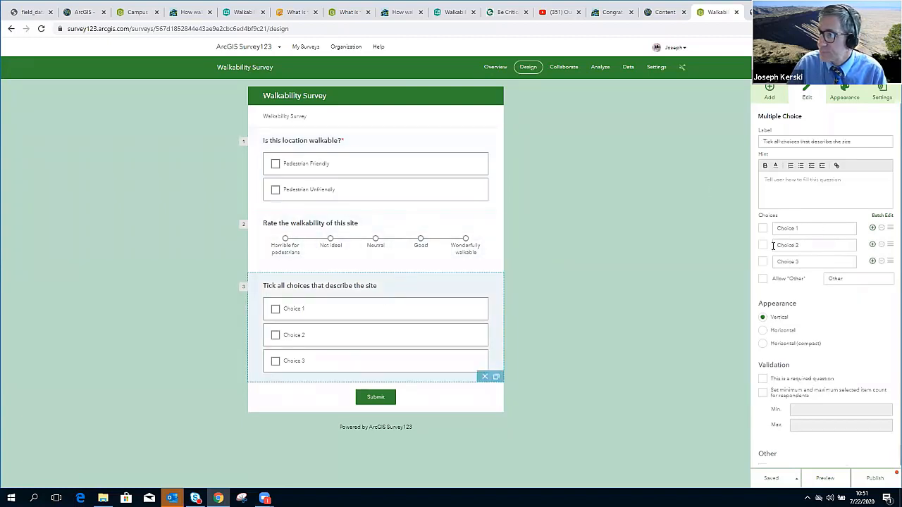
left_click(31, 15)
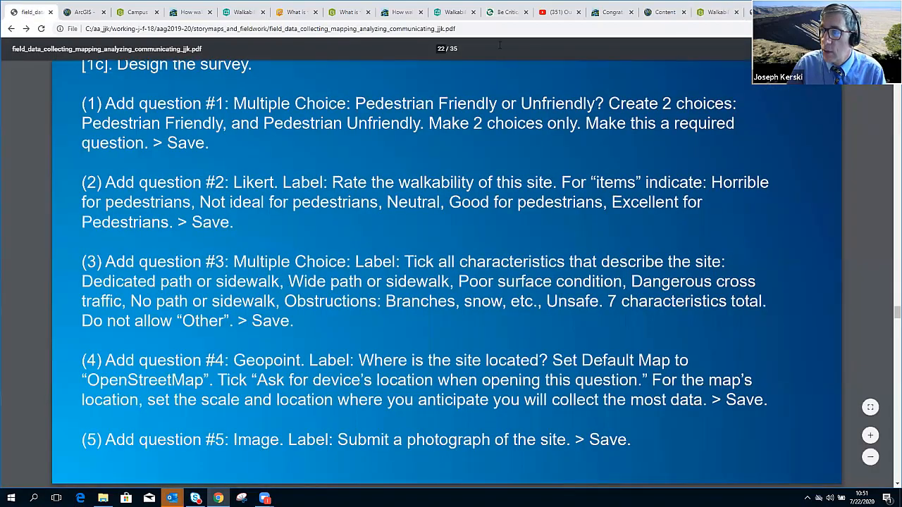
left_click(719, 14)
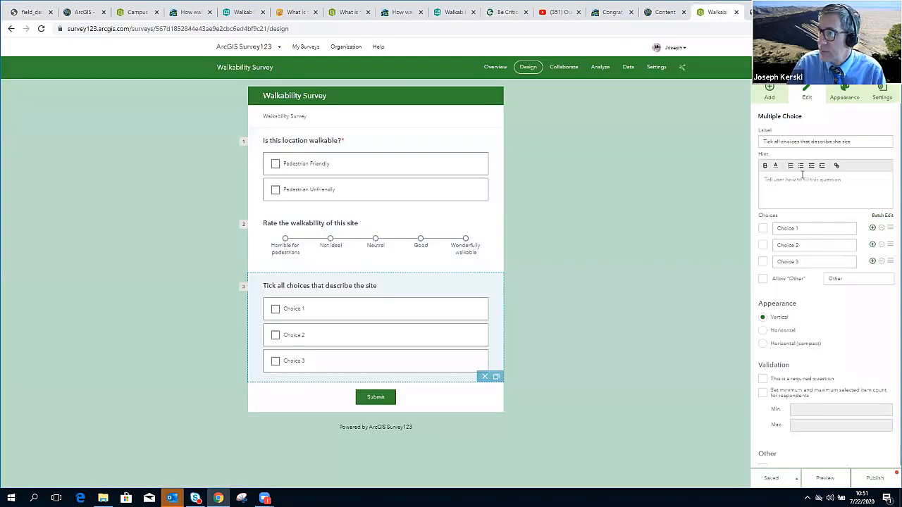
left_click(795, 143)
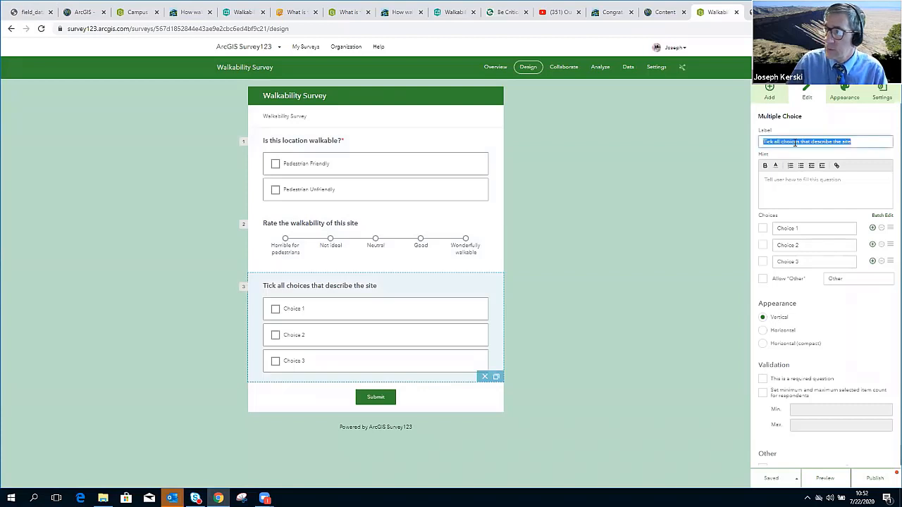
left_click(793, 140)
double_click(792, 140)
type("character")
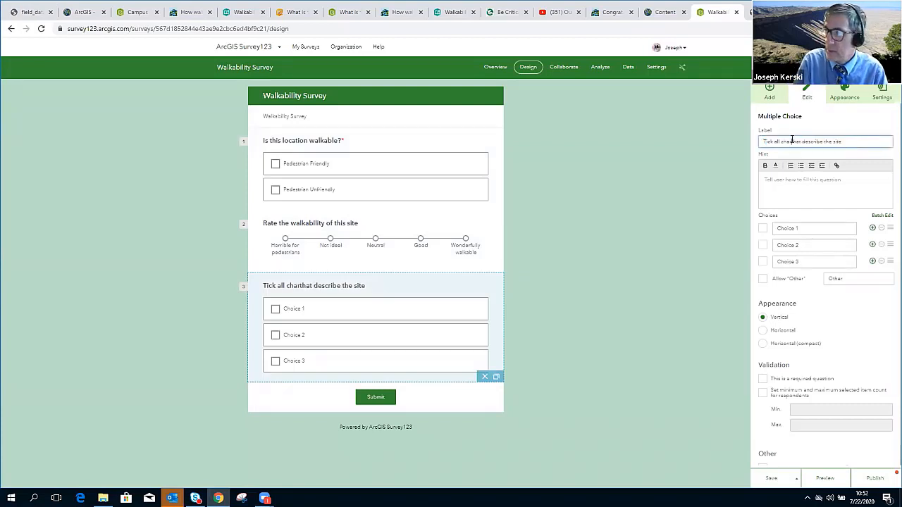
type("istics")
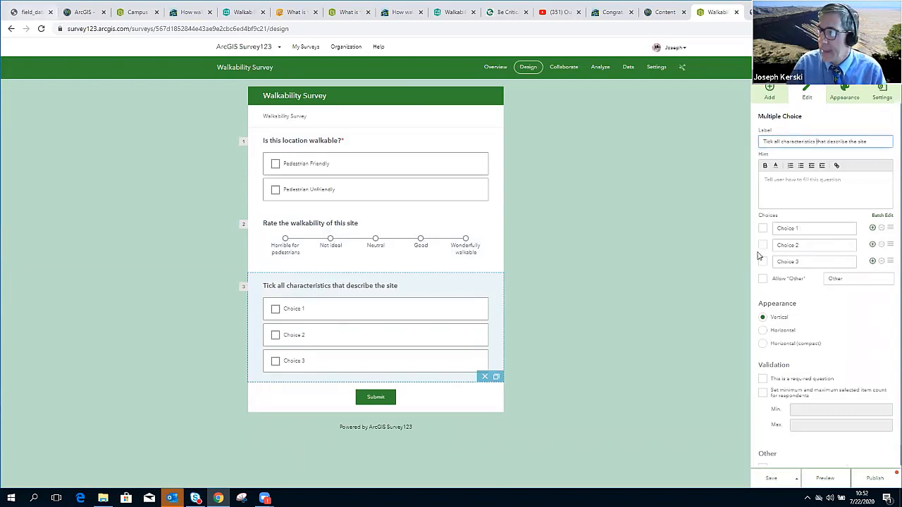
- Set the third question's first choice to "Branches or obstructions"
triple_click(787, 229)
type("B")
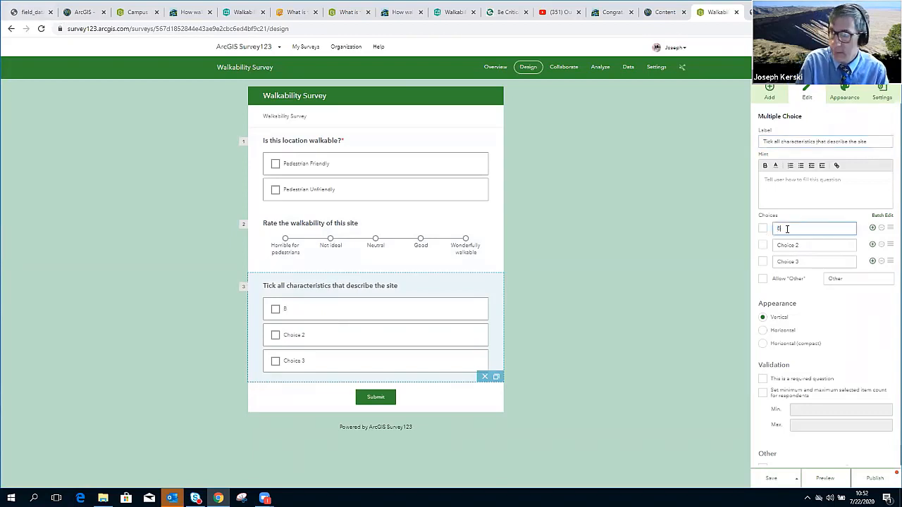
type("ranches")
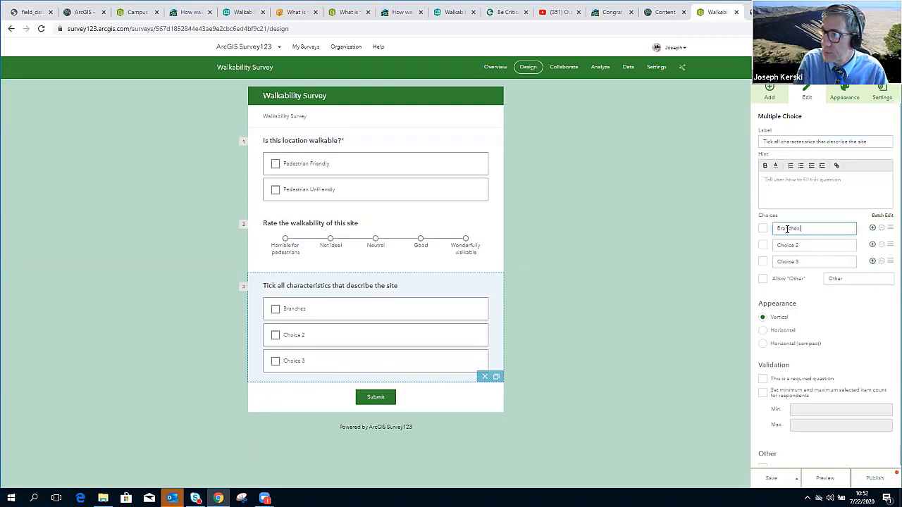
type(" or obstru")
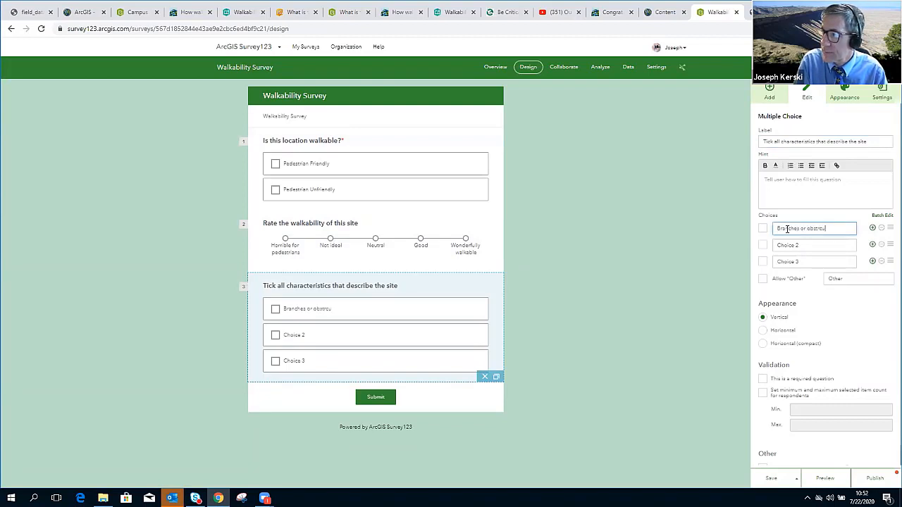
key("BackSpace")
type("uctions")
key("Tab")
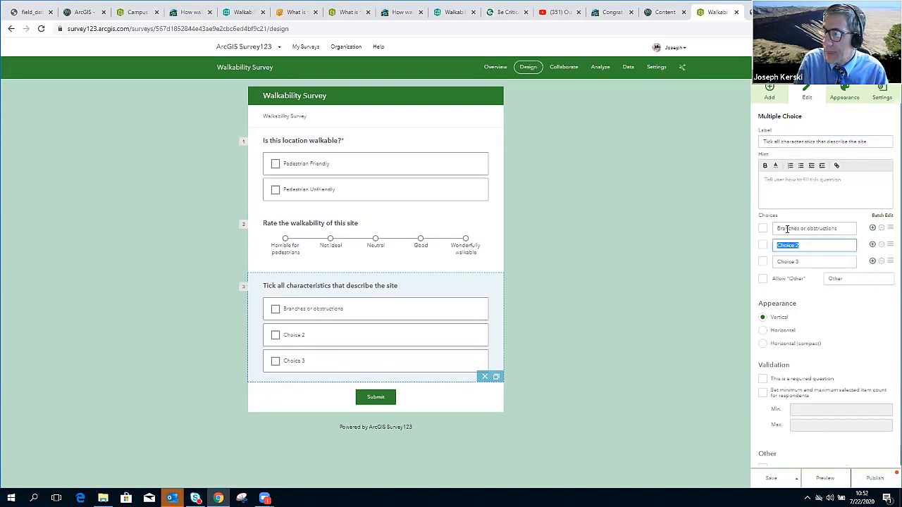
- Set the third question's second and third choices to "Wide Path" and "Dangerous cross traffic"
type("Wide Path")
key("Tab")
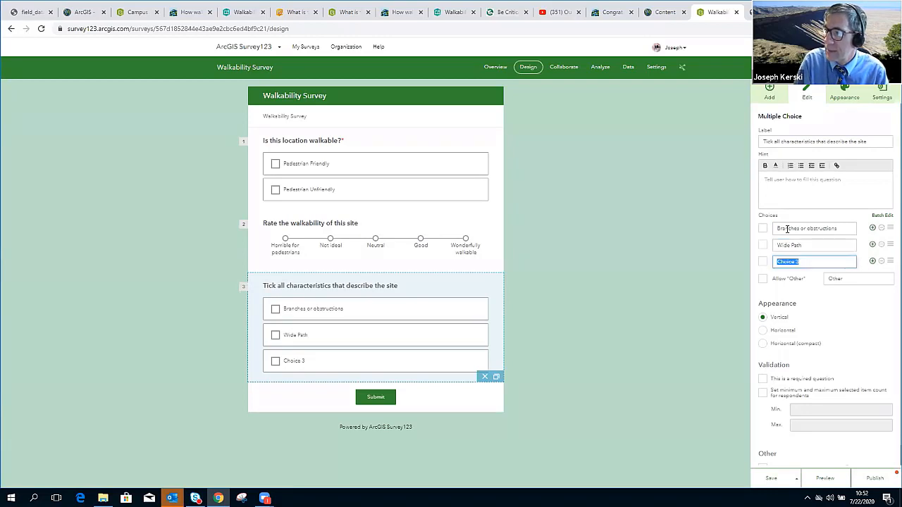
type("Danger")
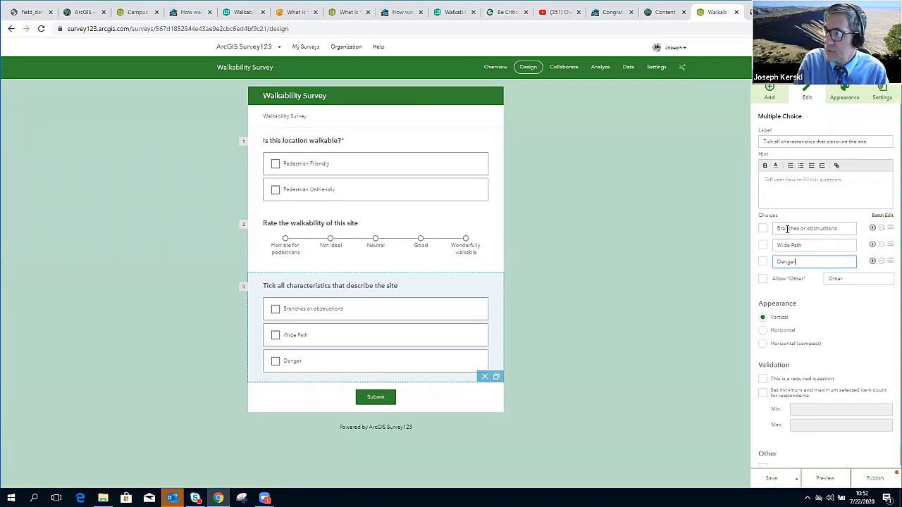
type("ous cross traffic")
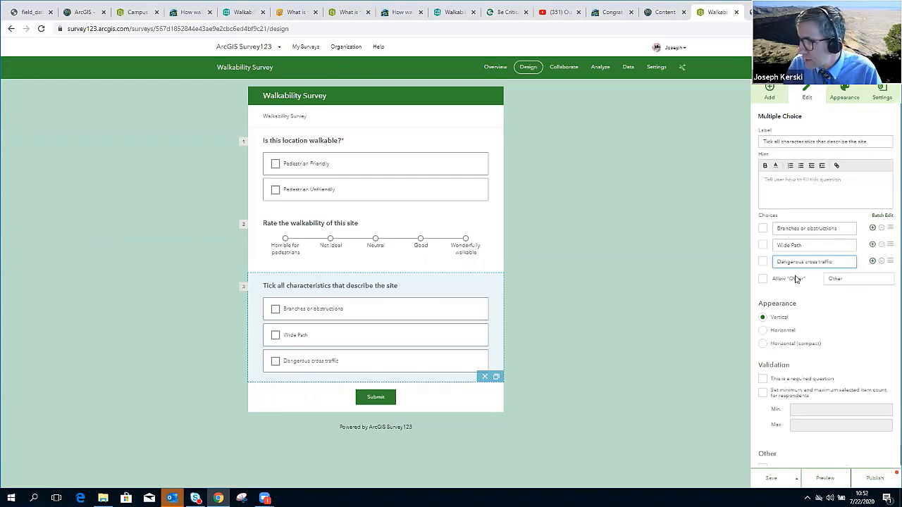
- Add a fourth choice, "Unsafe", to the "Tick all characteristics that describe the site" question
left_click(873, 262)
triple_click(808, 279)
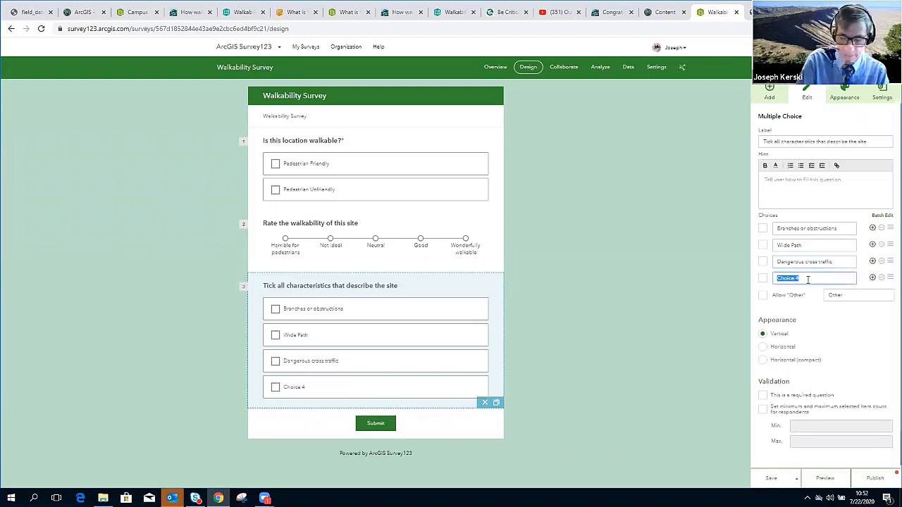
type("D")
key("BackSpace")
type("Unsafe")
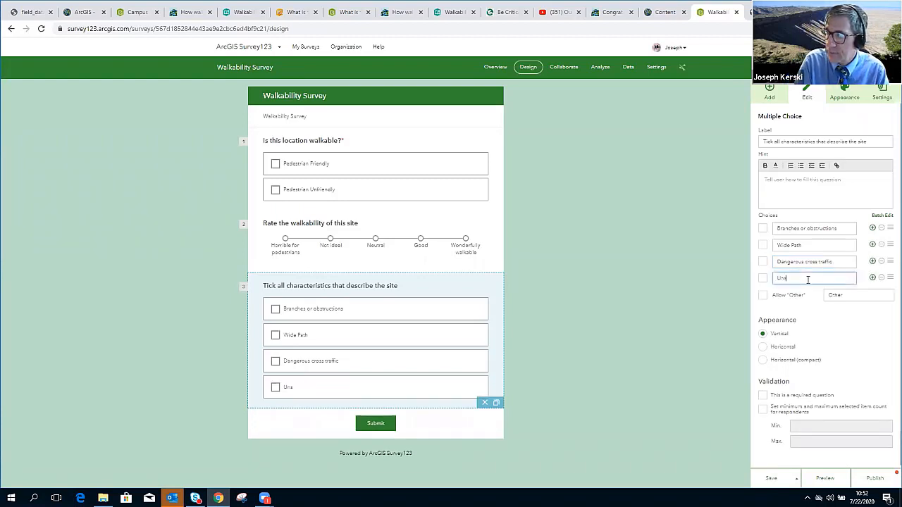
- Add a fifth choice, "Set apart from vehicles", to the third question and save the survey
key("Return")
type("S")
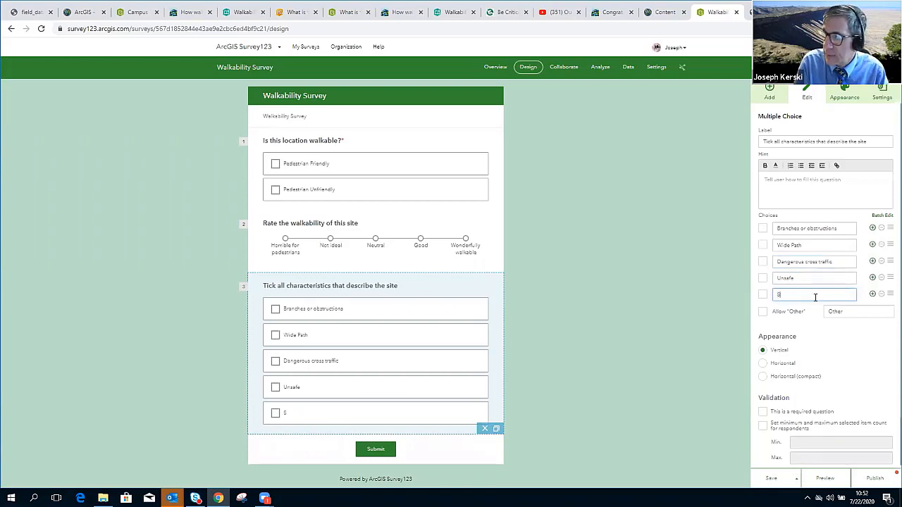
type("et apart fro")
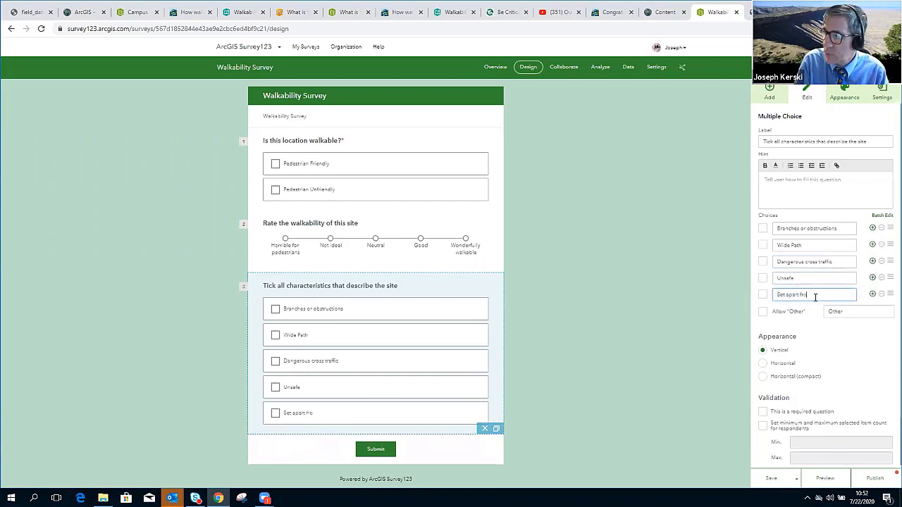
type("m ve")
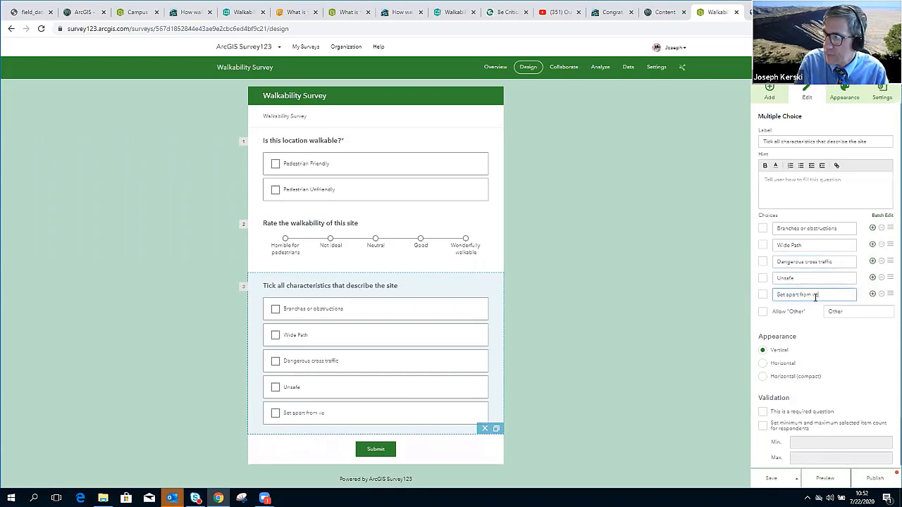
type("hicle")
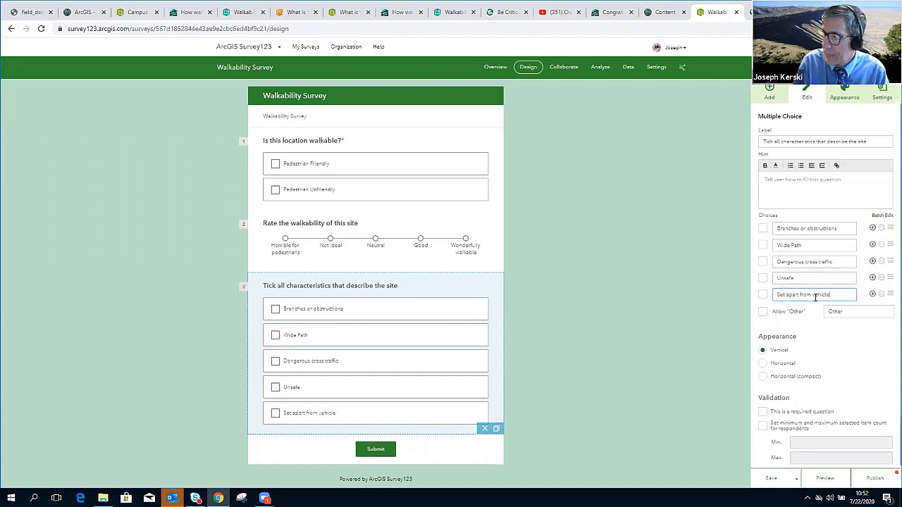
type("s")
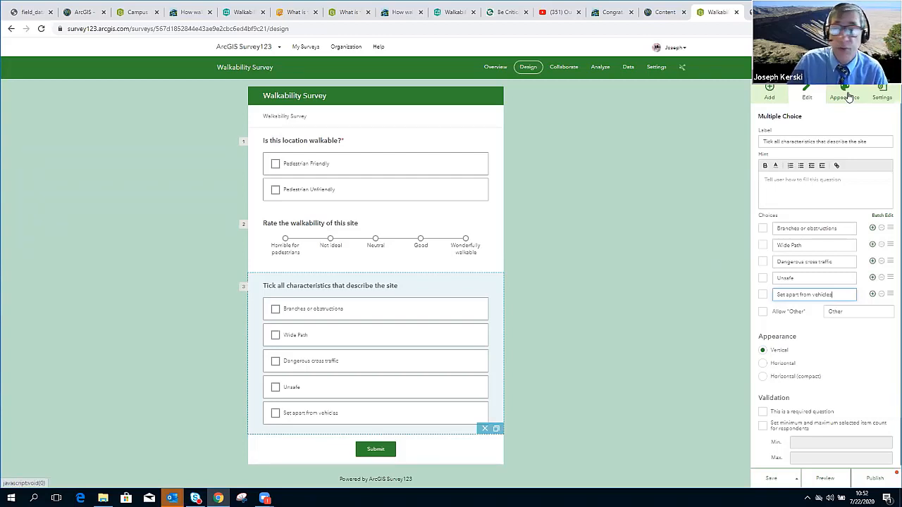
left_click(771, 479)
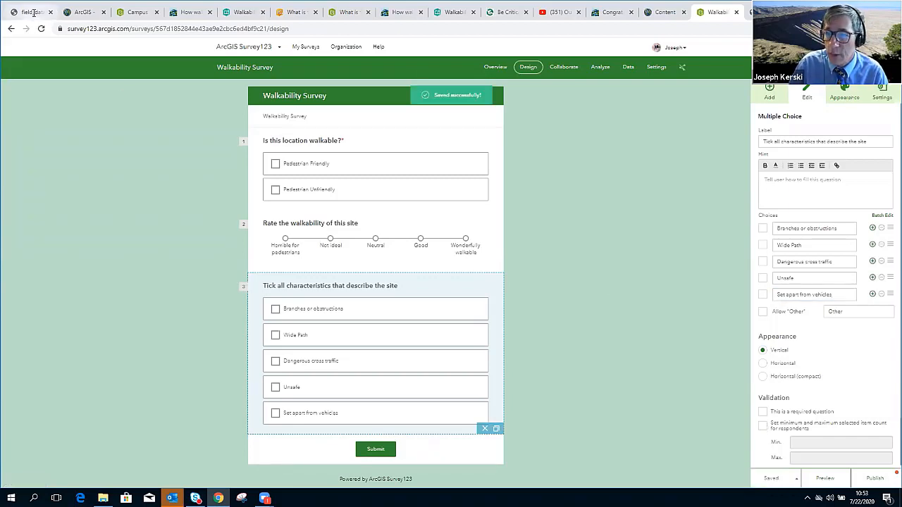
- Add a Map question as the fourth question, labelled "Where is the site located?" with the wording copied from the presentation
key("ctrl+1")
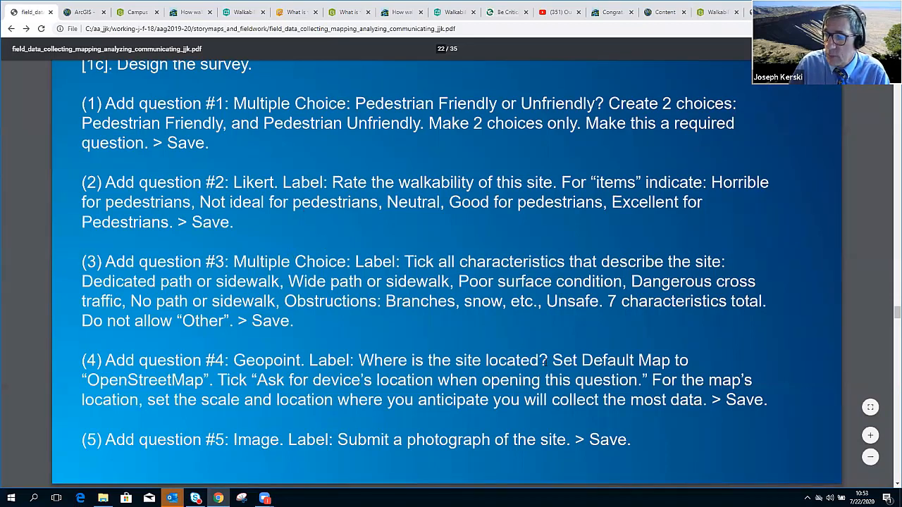
left_click_drag(548, 361, 359, 361)
key("ctrl+c")
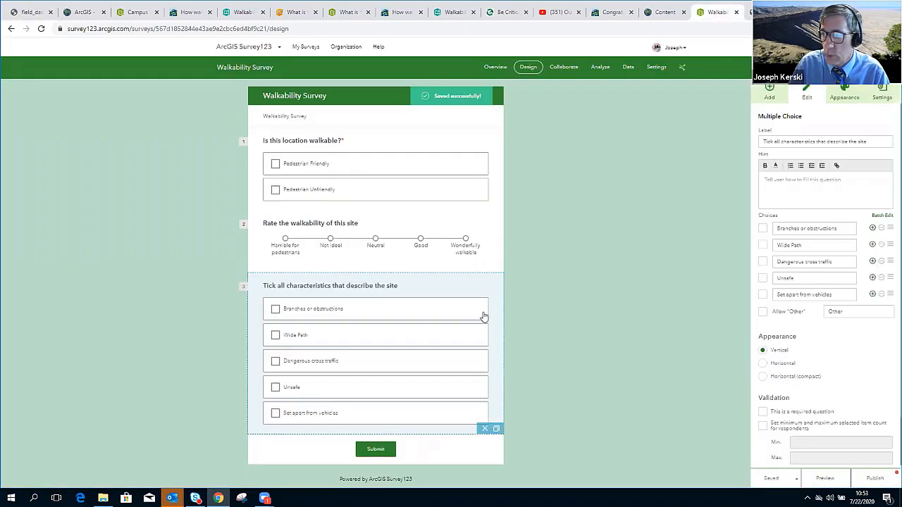
scroll(509, 359, "down", 1)
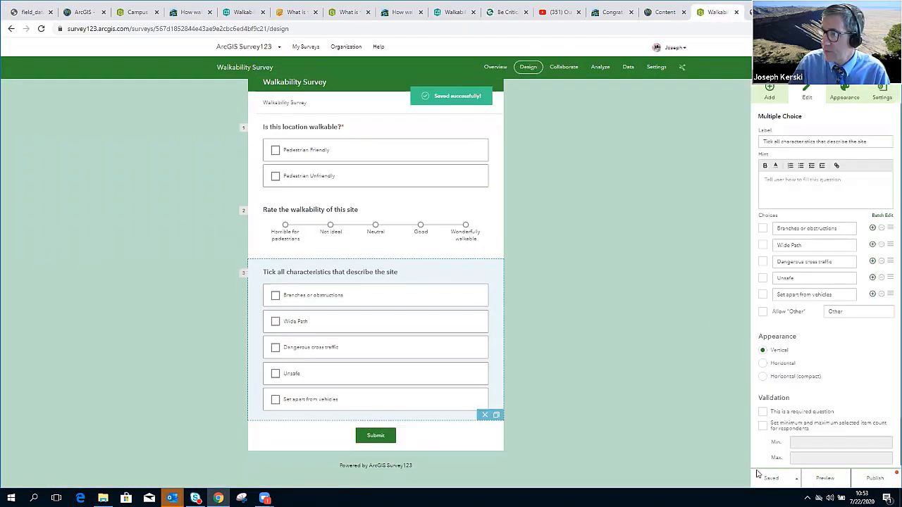
left_click(770, 91)
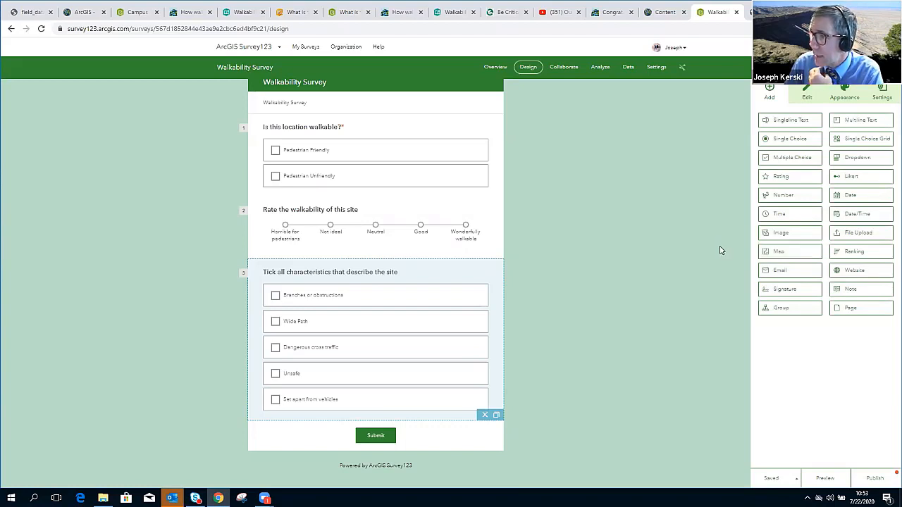
left_click(779, 252)
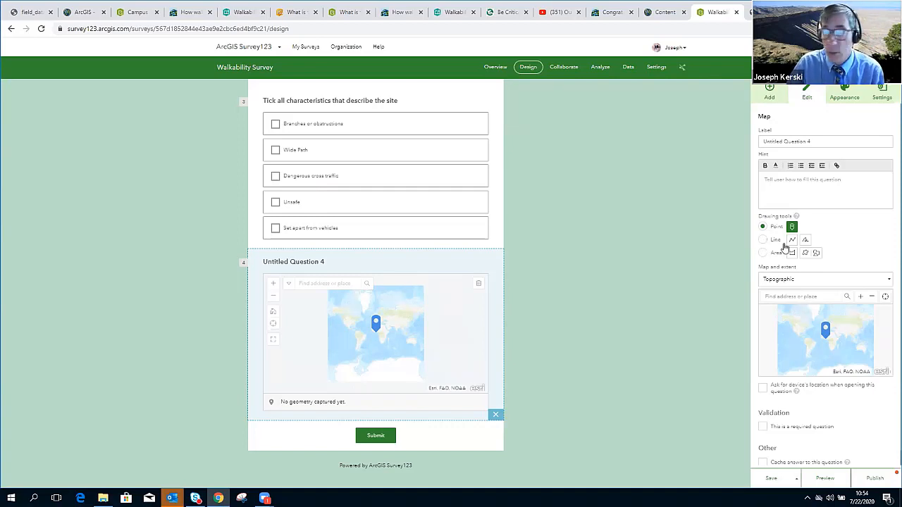
left_click(785, 137)
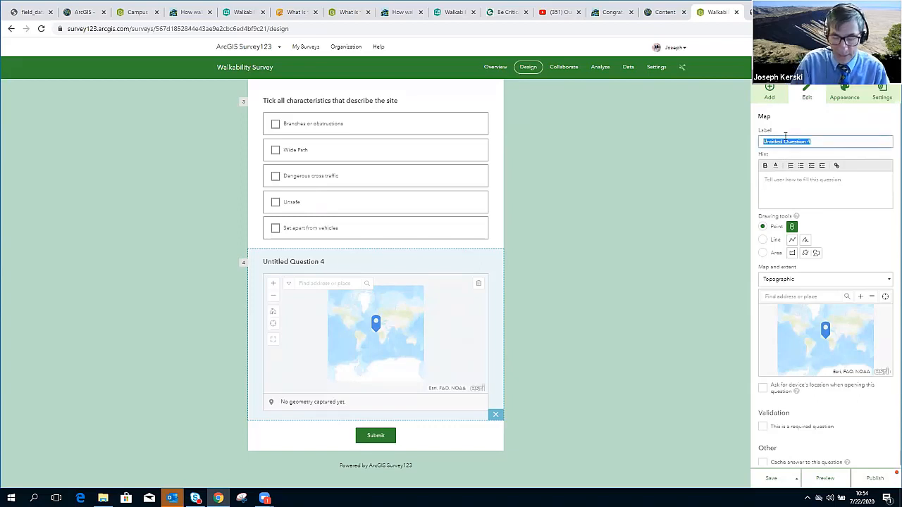
key("ctrl+v")
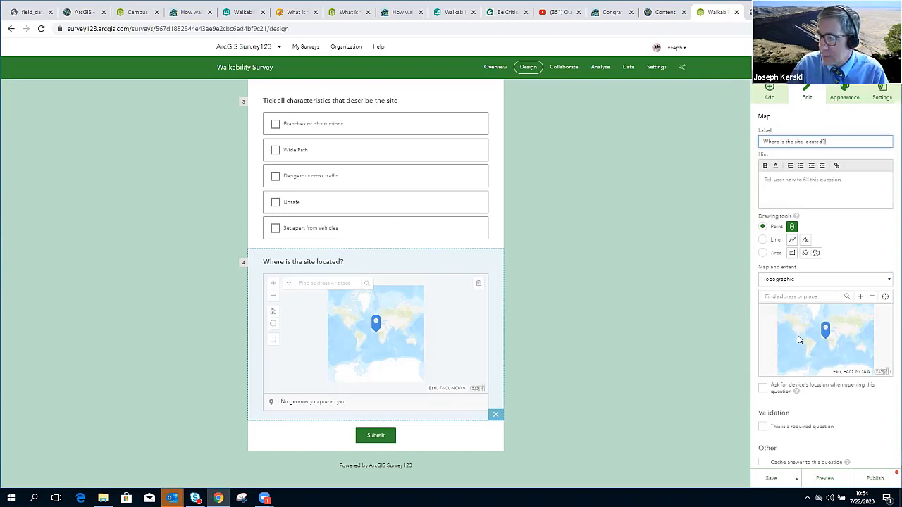
- Set the map question's default extent to the Redlands area in Southern California, at a scale showing Riverside and Yucaipa
double_click(797, 331)
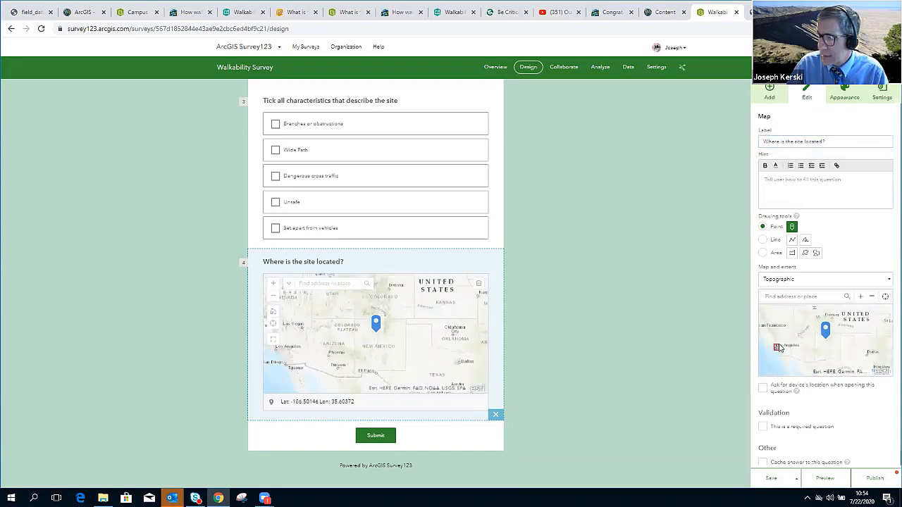
scroll(779, 347, "up", 3)
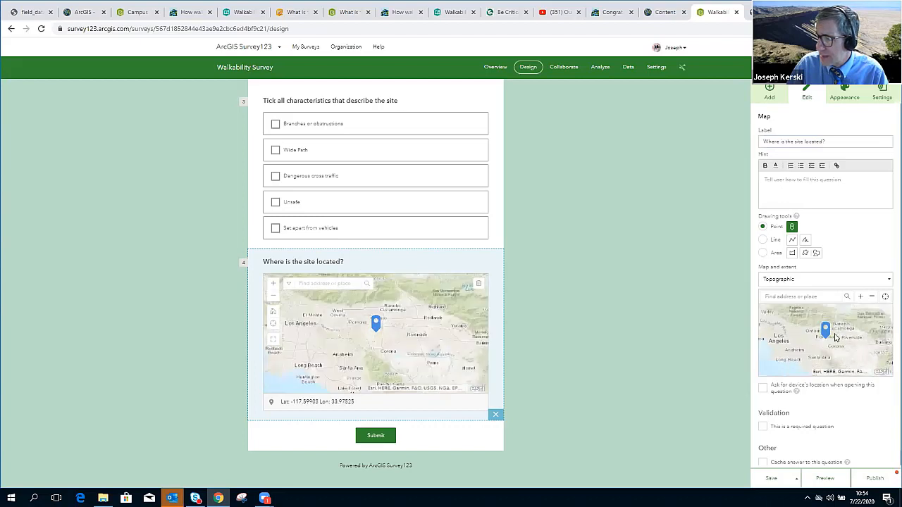
left_click_drag(830, 339, 820, 345)
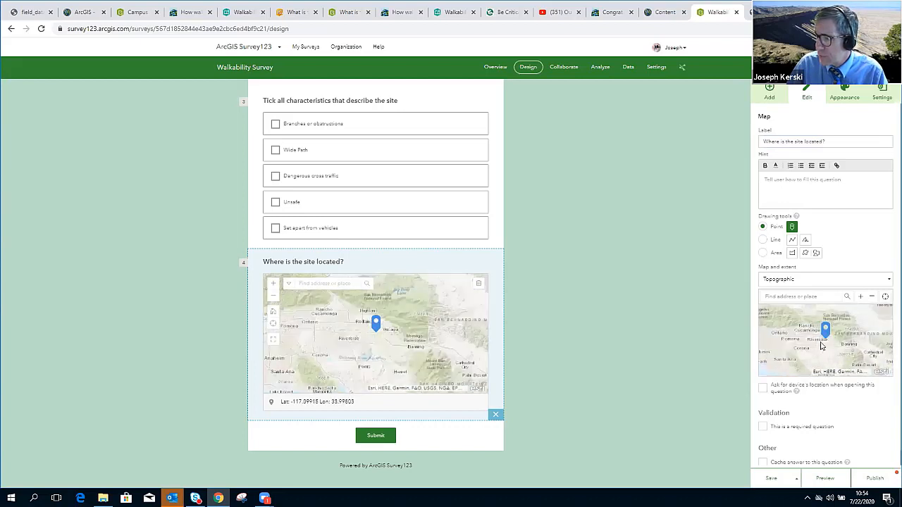
scroll(821, 346, "up", 1)
scroll(821, 347, "up", 1)
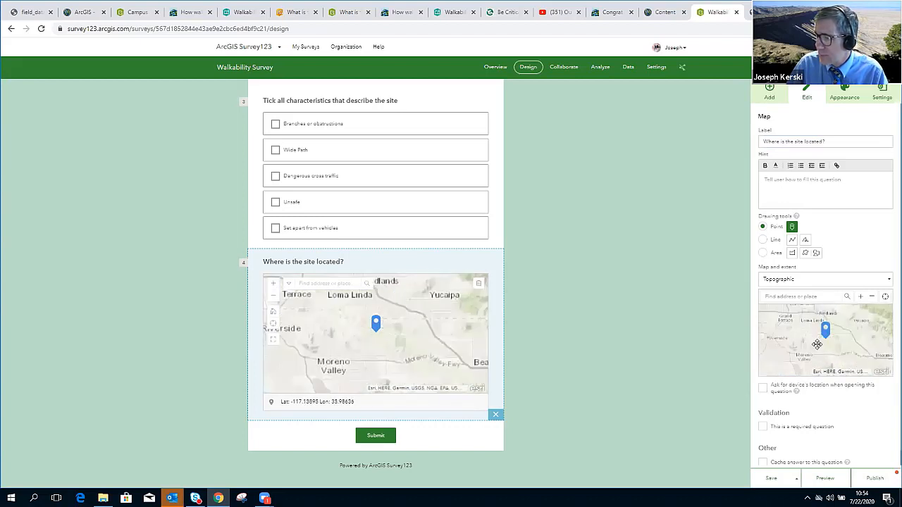
left_click_drag(850, 345, 850, 334)
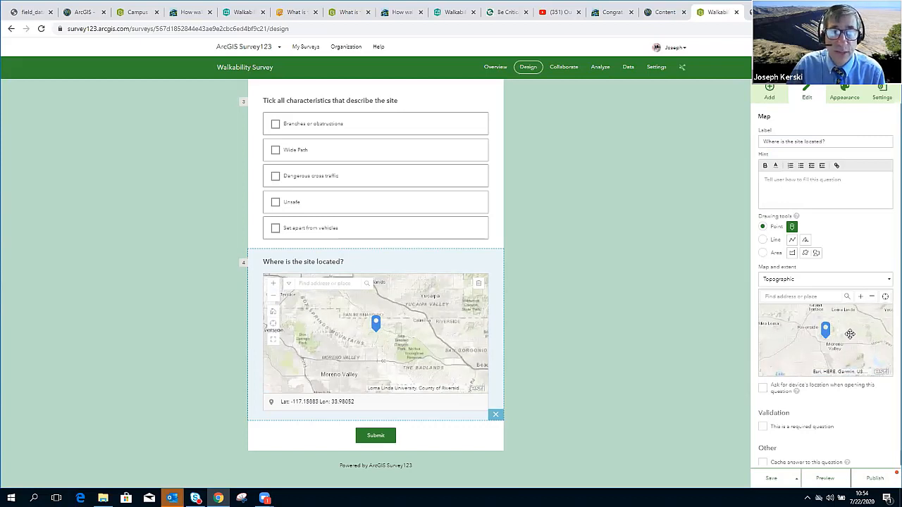
left_click_drag(850, 334, 813, 331)
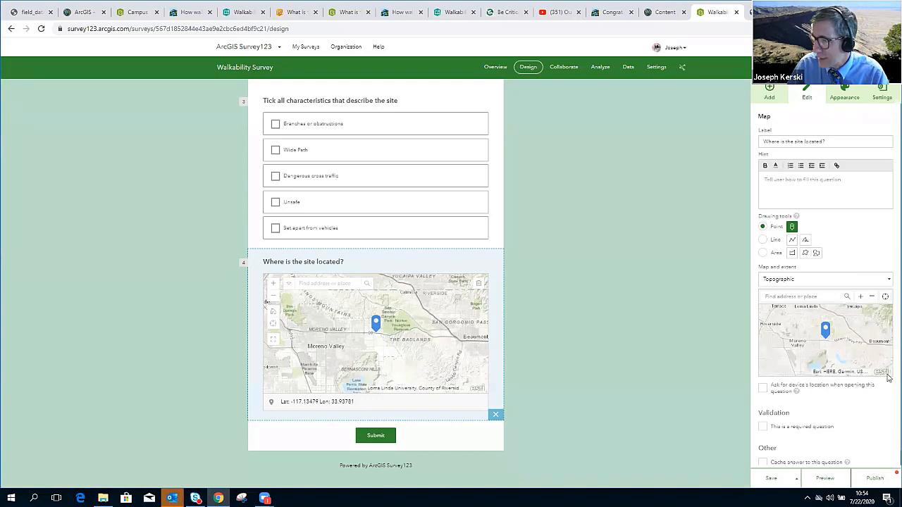
mouse_move(840, 351)
left_mouse_down()
mouse_move(825, 351)
mouse_move(864, 371)
mouse_move(839, 345)
mouse_move(843, 353)
left_mouse_up()
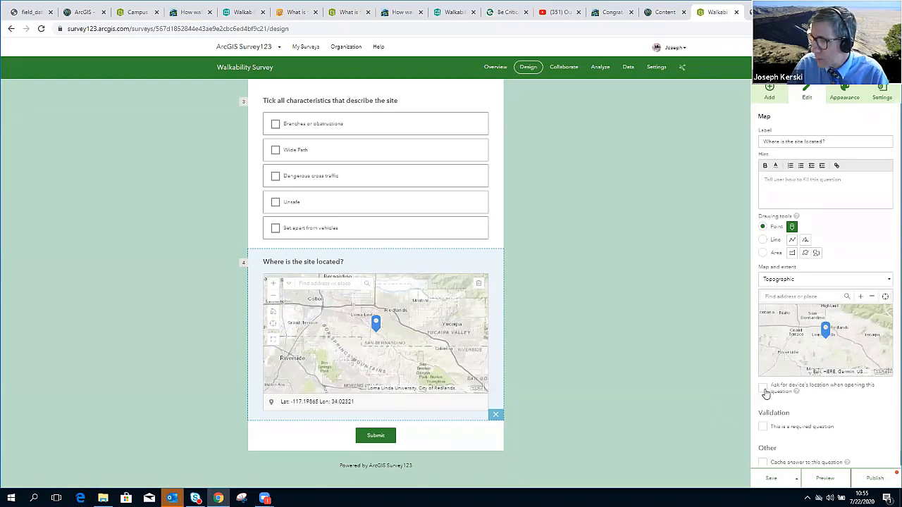
- Make the map question ask for the device's location when opened and save the survey
left_click(764, 389)
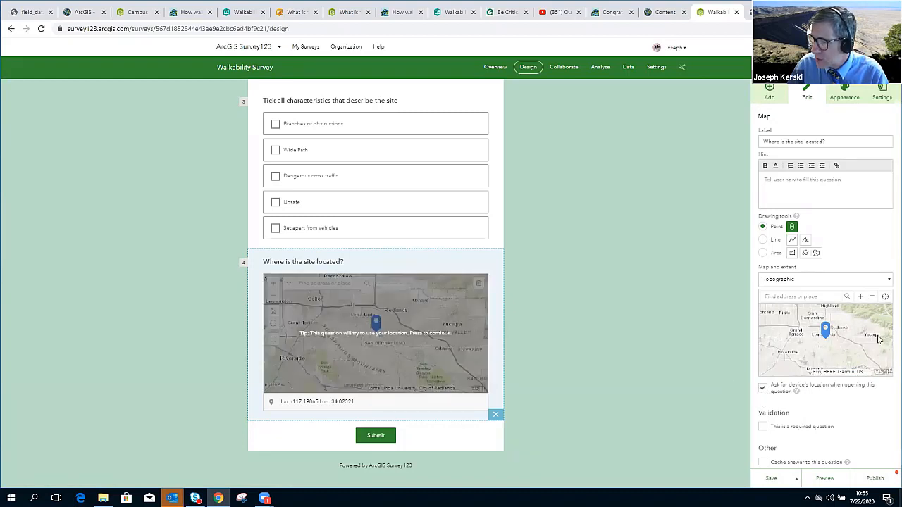
left_click(774, 479)
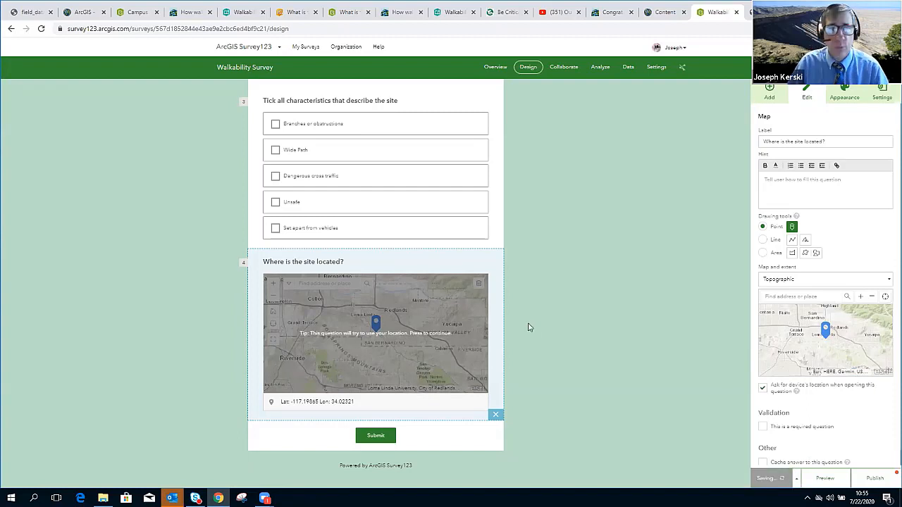
- Add an Image question as the fifth question, labelled "Do you have a photo of this location? If so, submit it.", and save the survey
left_click(32, 12)
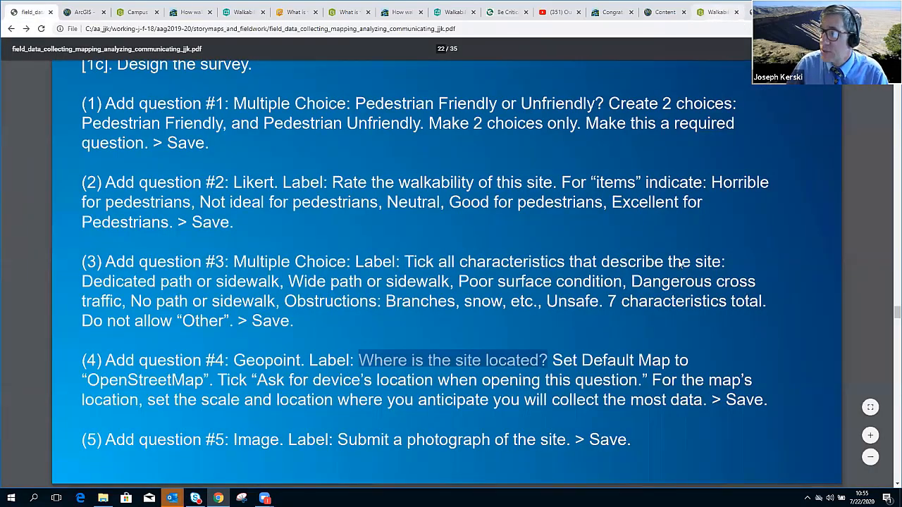
left_click(716, 12)
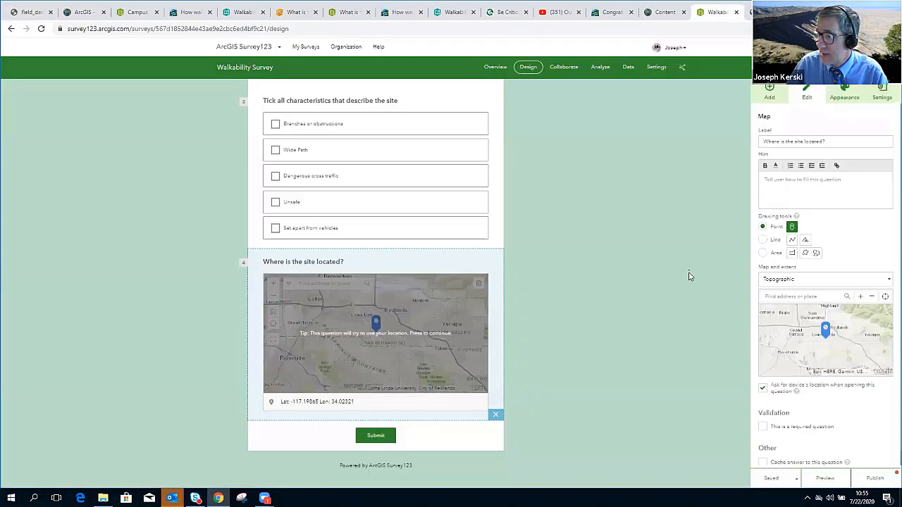
left_click(769, 92)
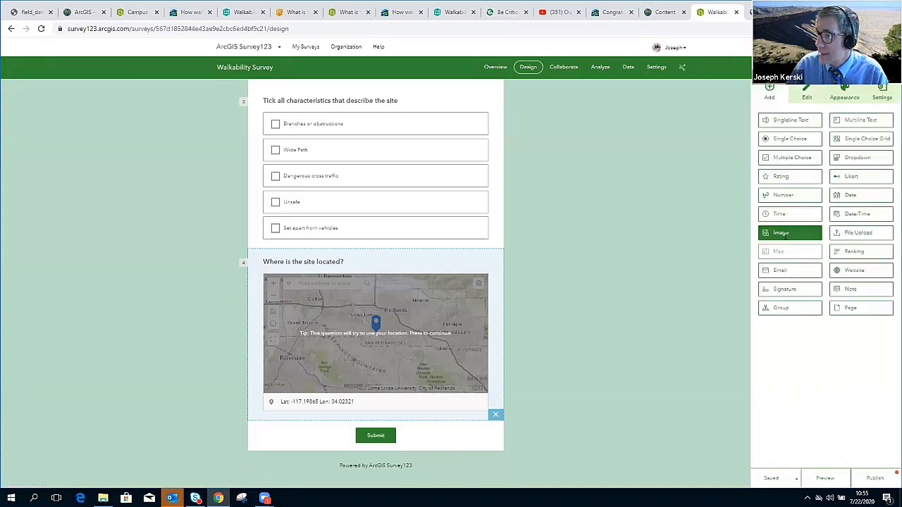
left_click(783, 235)
triple_click(787, 150)
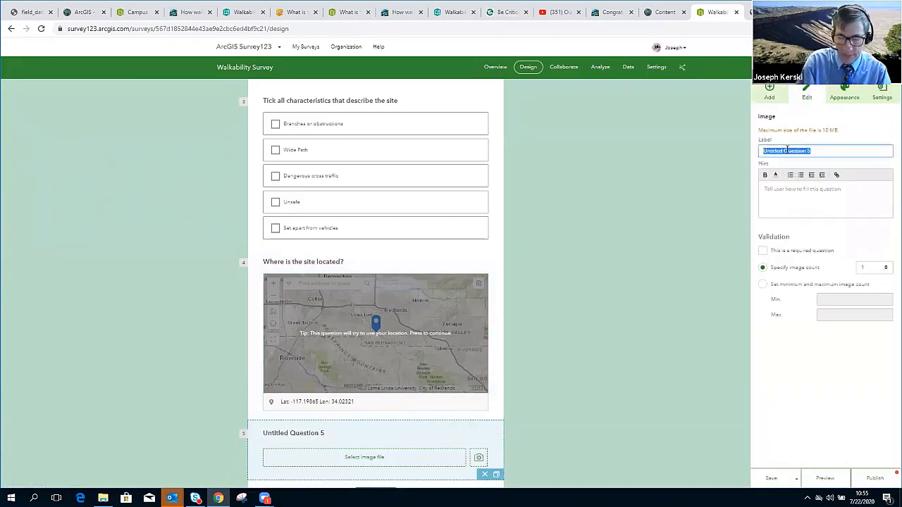
type("Do ou")
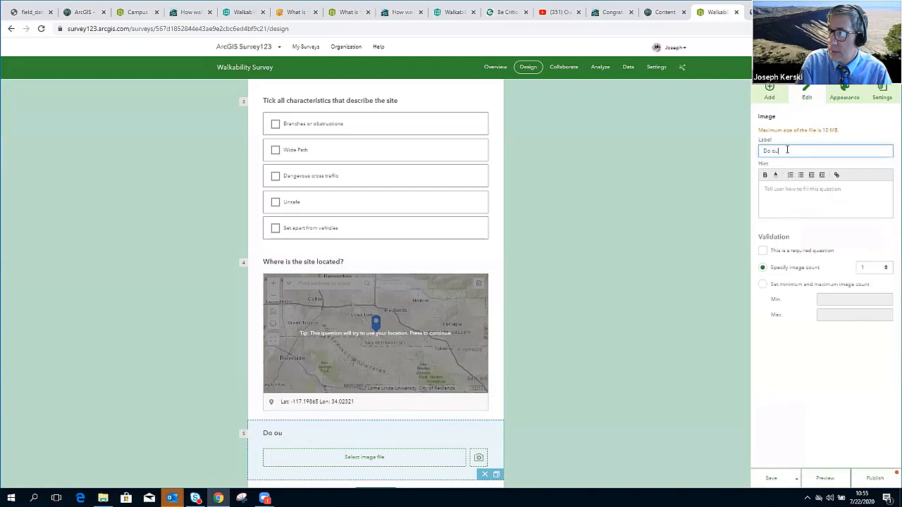
key("BackSpace")
key("BackSpace")
type("you have a photo")
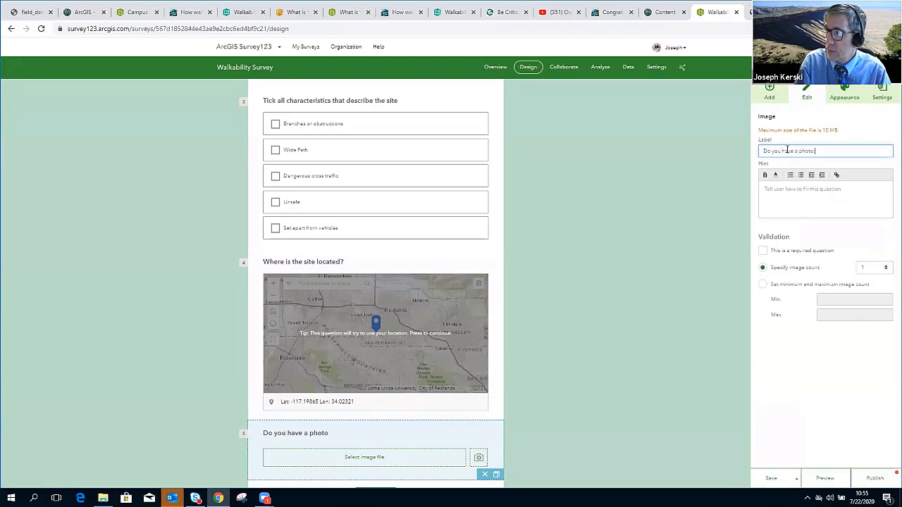
type(" of this locati")
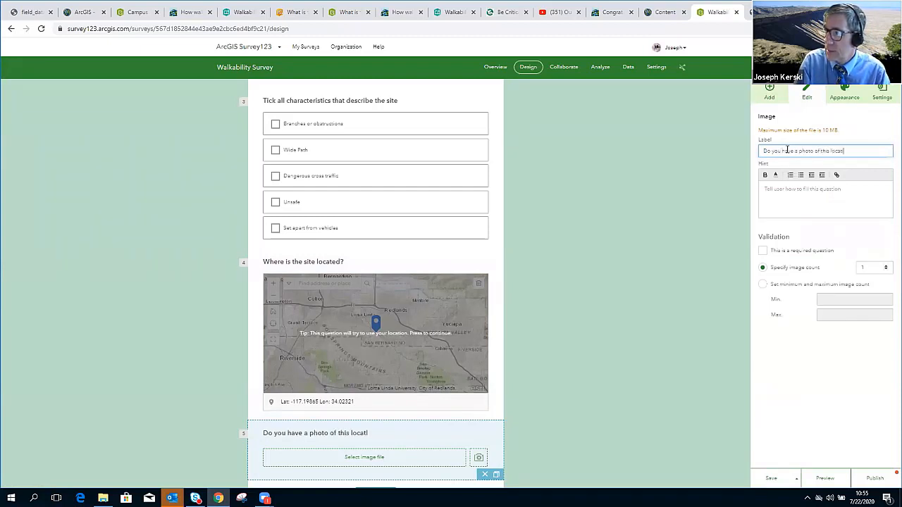
type("on? If so, sub")
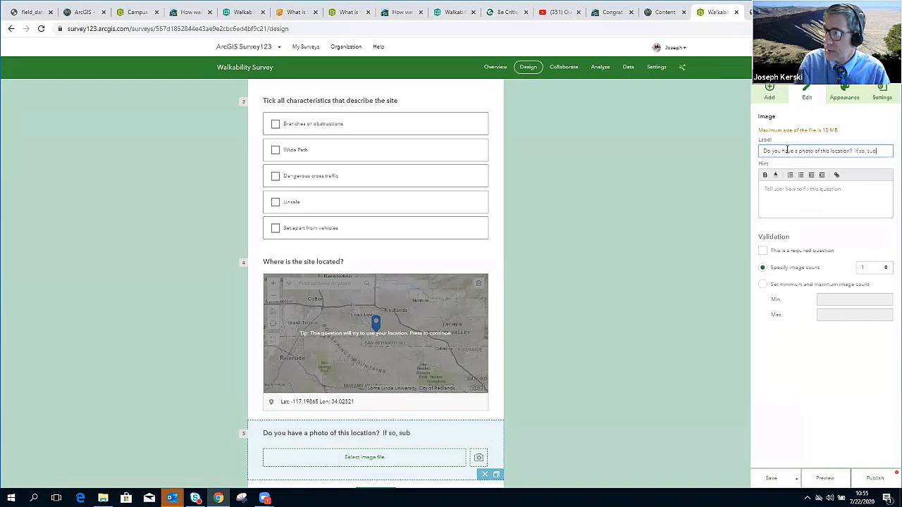
type("mit it.")
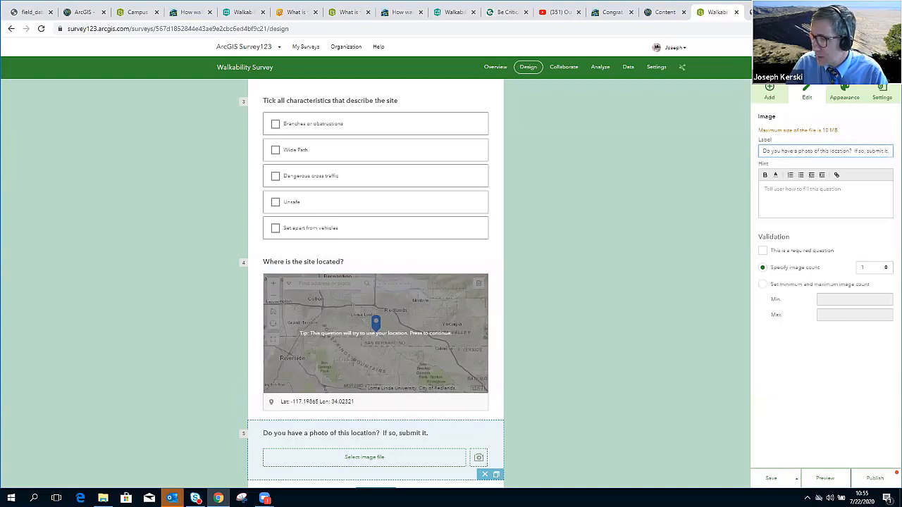
left_click(774, 482)
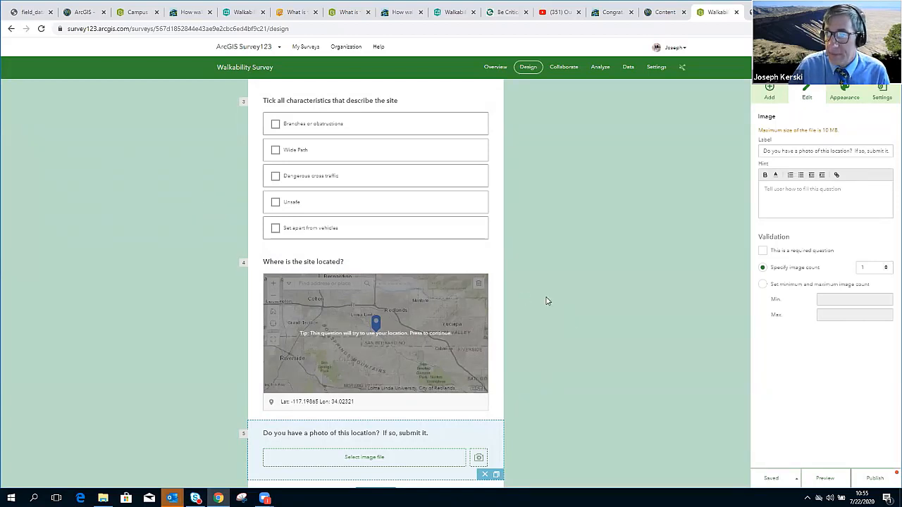
- Review the survey's five questions in the design and consult the presentation's instructions on previewing and publishing
scroll(547, 301, "up", 3)
scroll(547, 301, "down", 2)
scroll(547, 301, "up", 2)
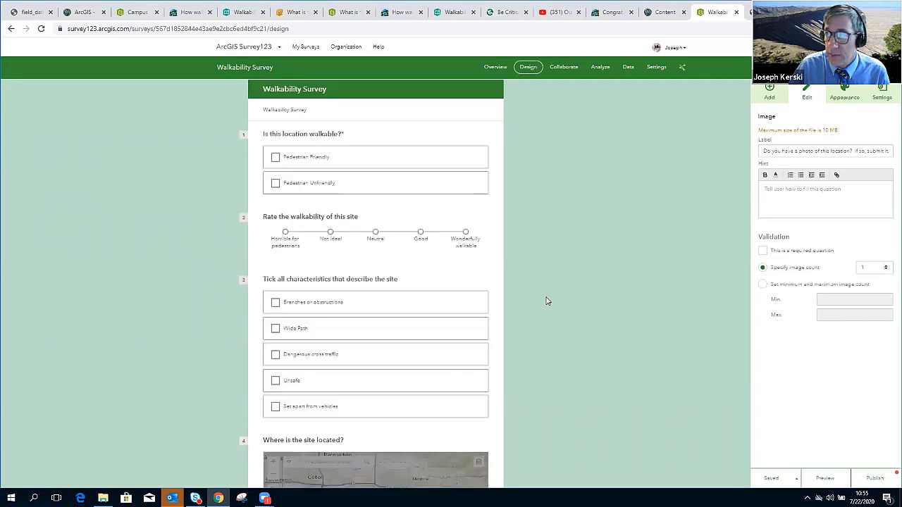
scroll(547, 301, "down", 1)
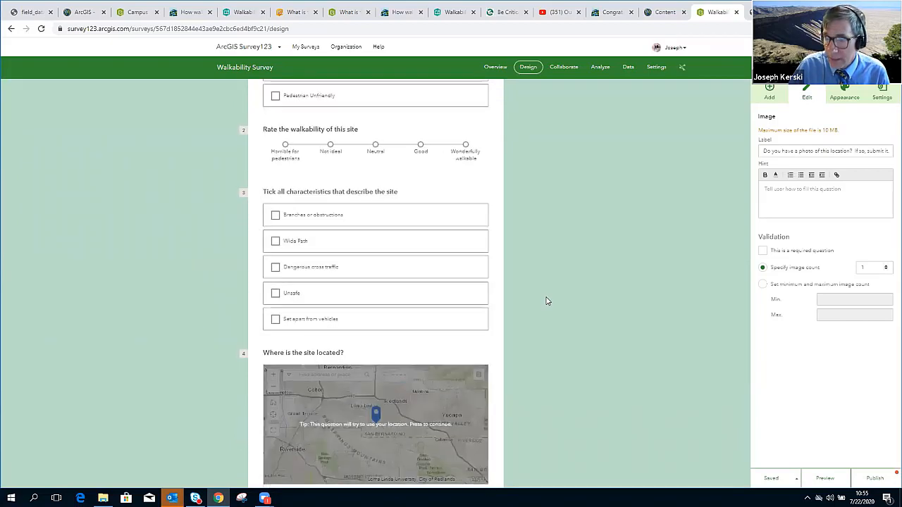
scroll(545, 300, "down", 1)
scroll(545, 301, "down", 1)
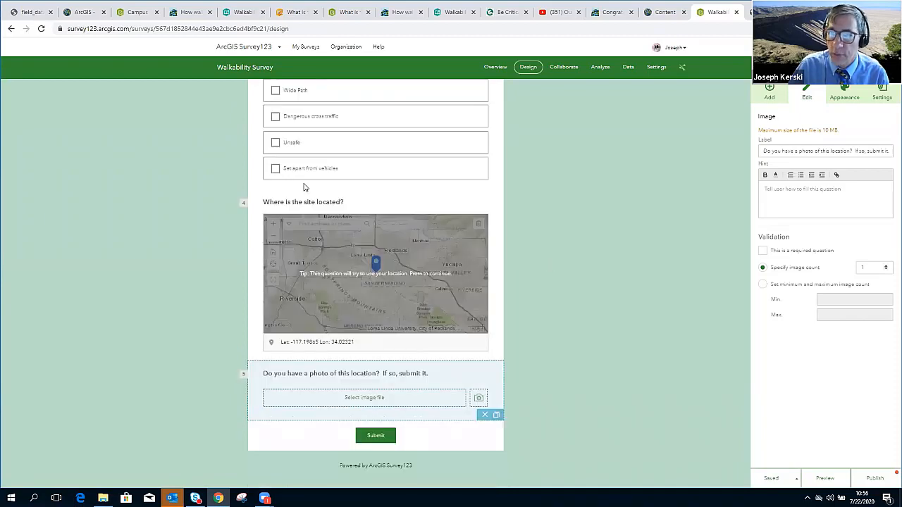
left_click(33, 17)
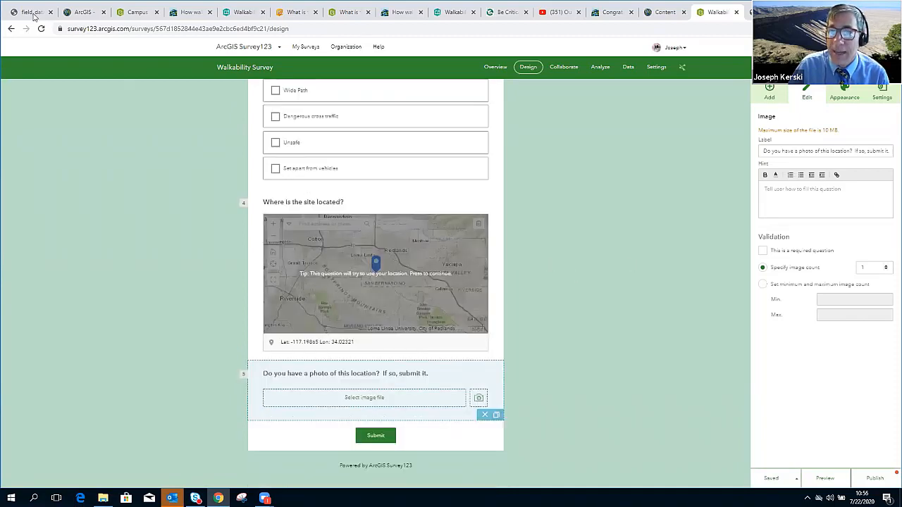
scroll(401, 268, "down", 5)
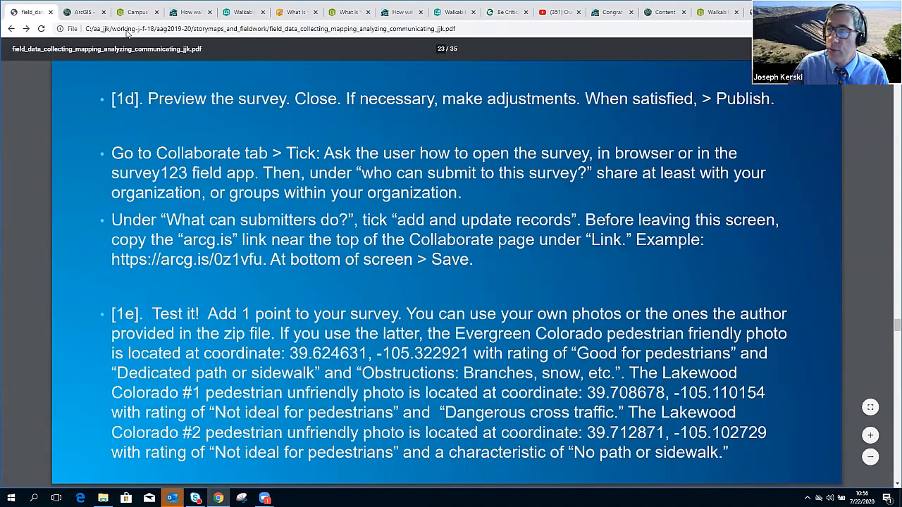
- Preview the survey, look through all its questions from the walkability choice to the photo upload, and close the preview
left_click(718, 12)
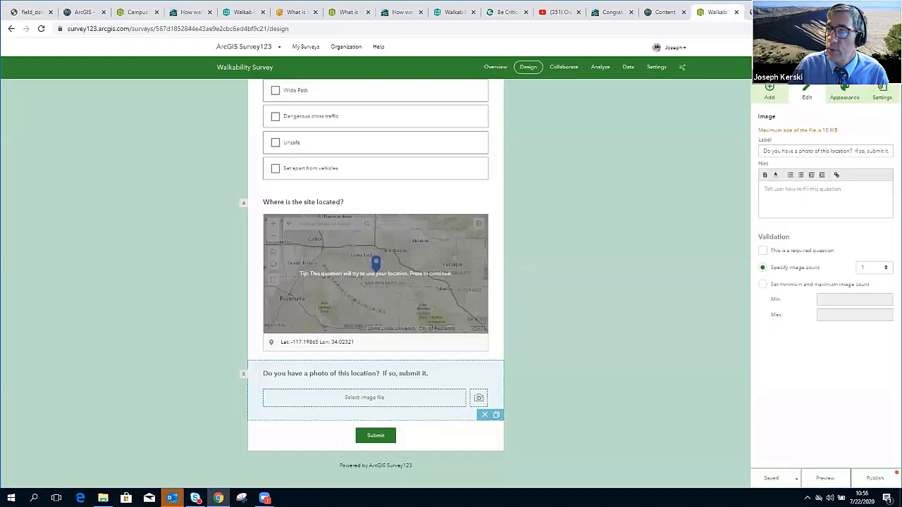
left_click(818, 480)
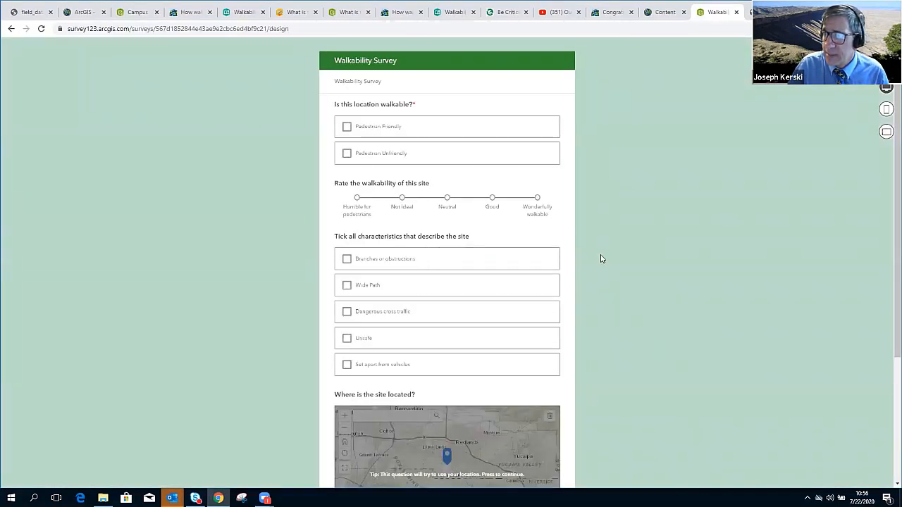
scroll(601, 259, "down", 1)
scroll(601, 260, "down", 2)
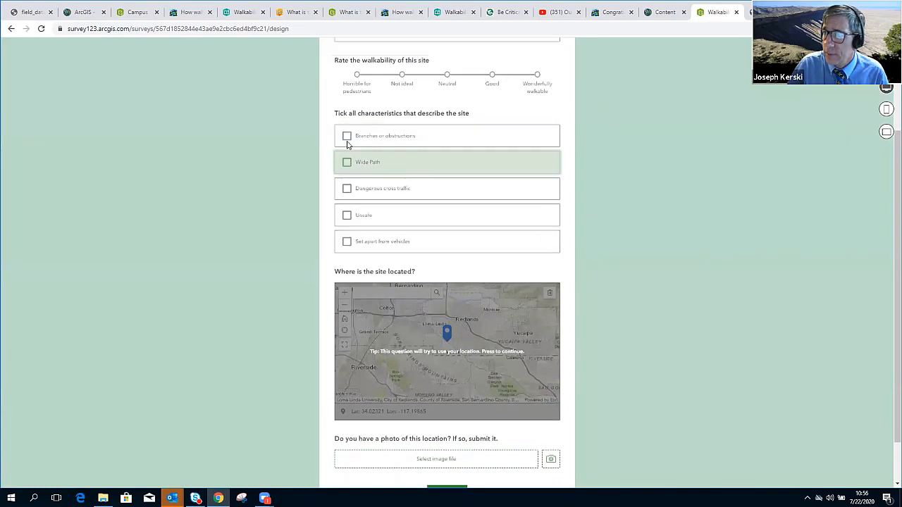
scroll(520, 252, "up", 2)
scroll(520, 251, "down", 3)
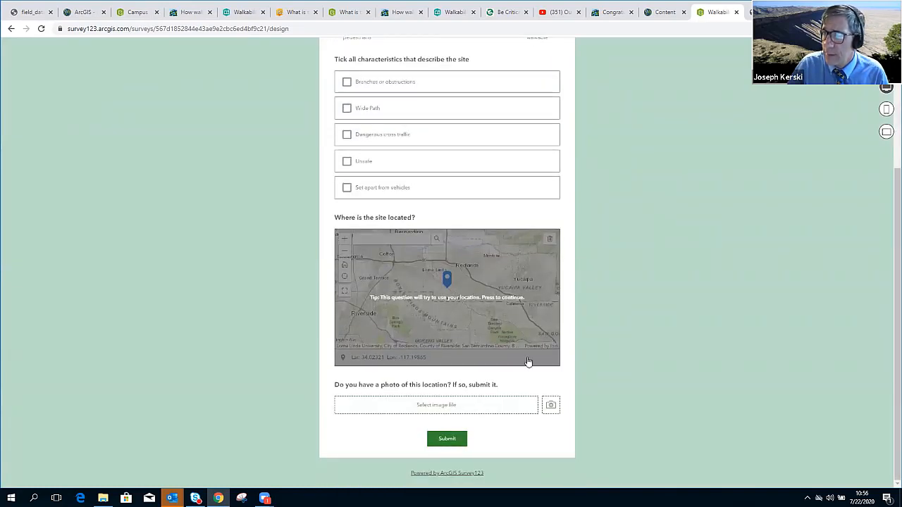
scroll(261, 230, "up", 3)
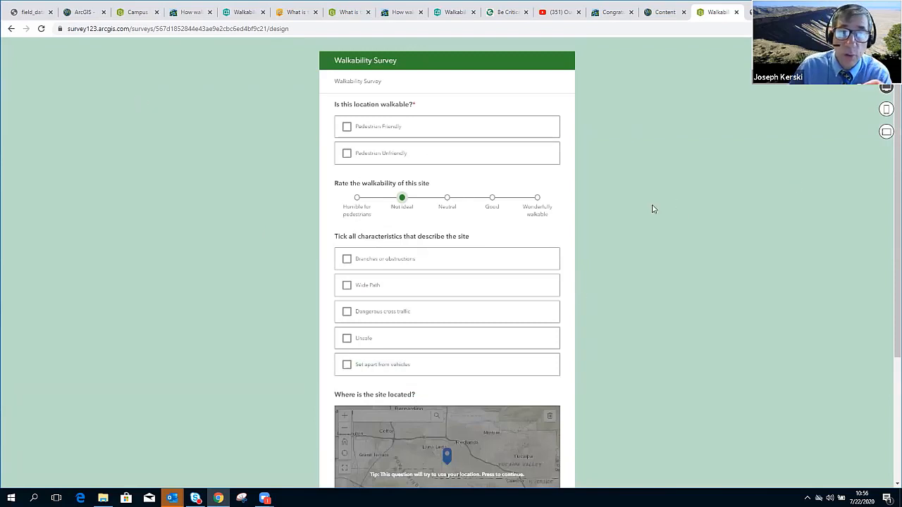
scroll(575, 284, "down", 2)
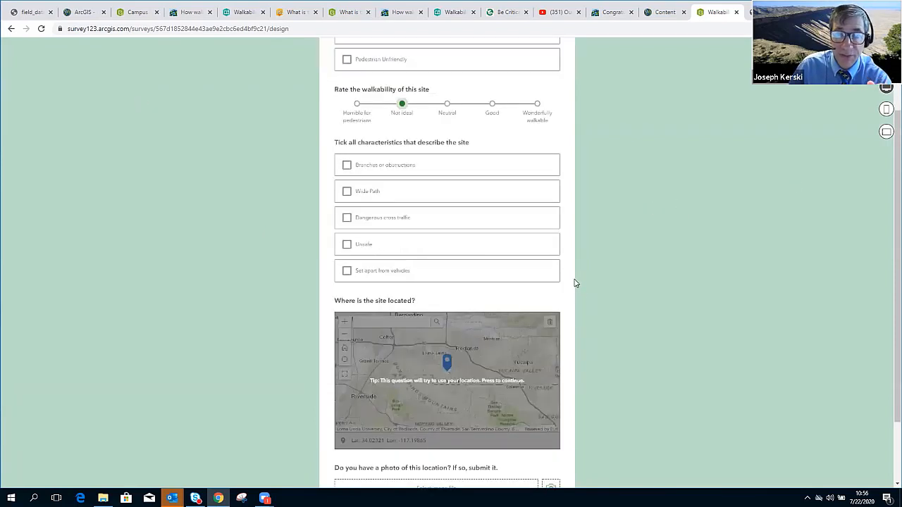
scroll(491, 394, "down", 2)
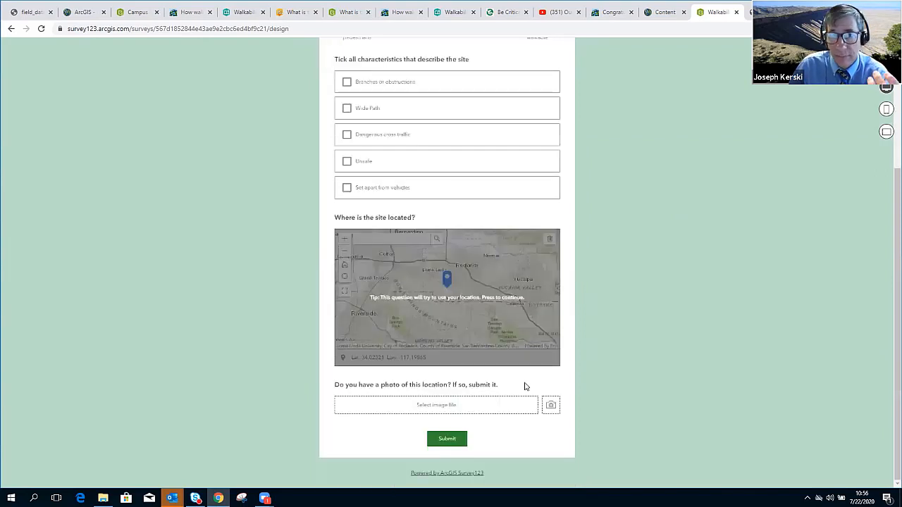
scroll(676, 256, "up", 4)
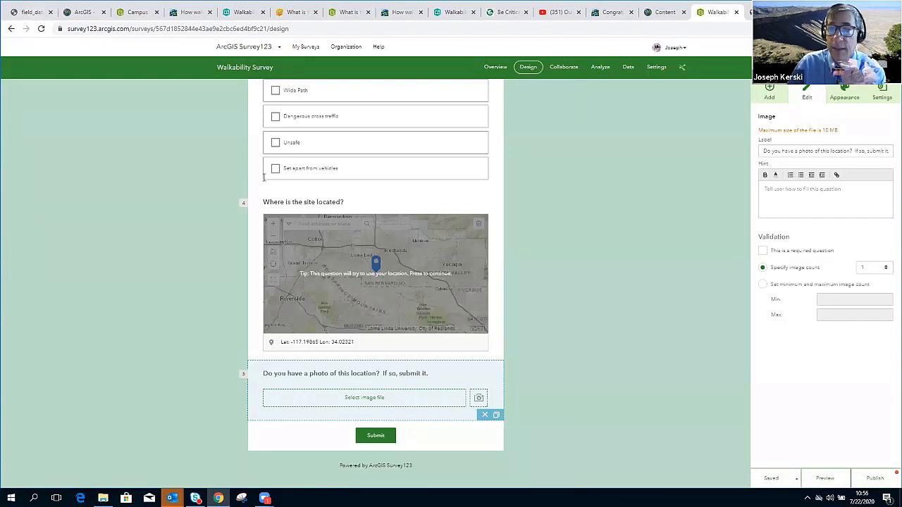
- Reread the presentation's sharing instructions and open the survey's Collaborate page
key("ctrl+1")
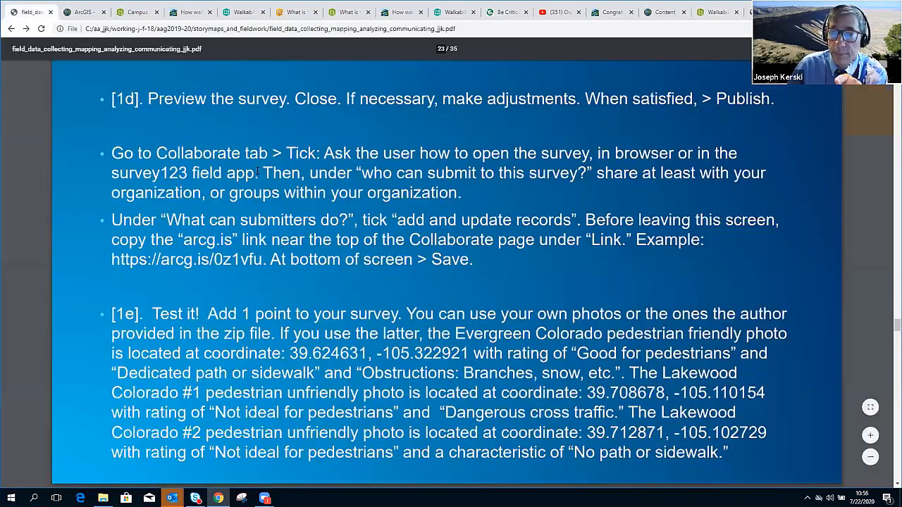
double_click(200, 150)
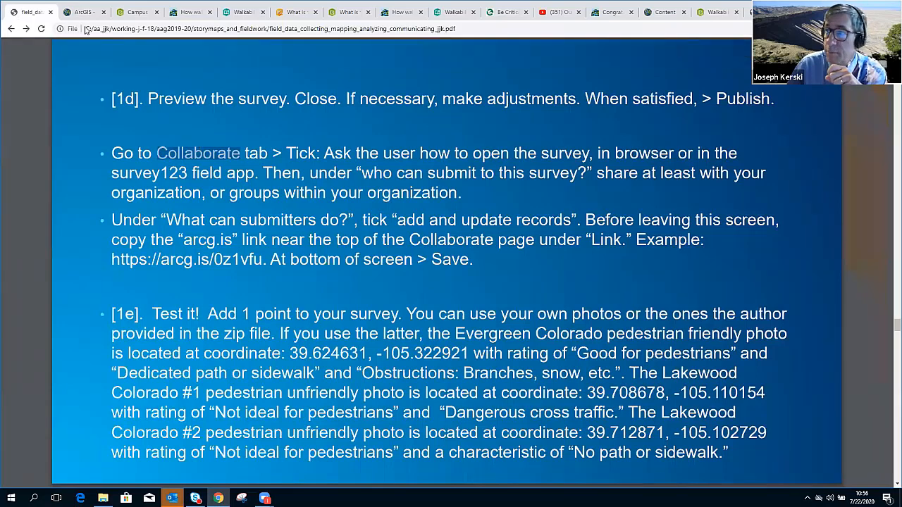
left_click(704, 14)
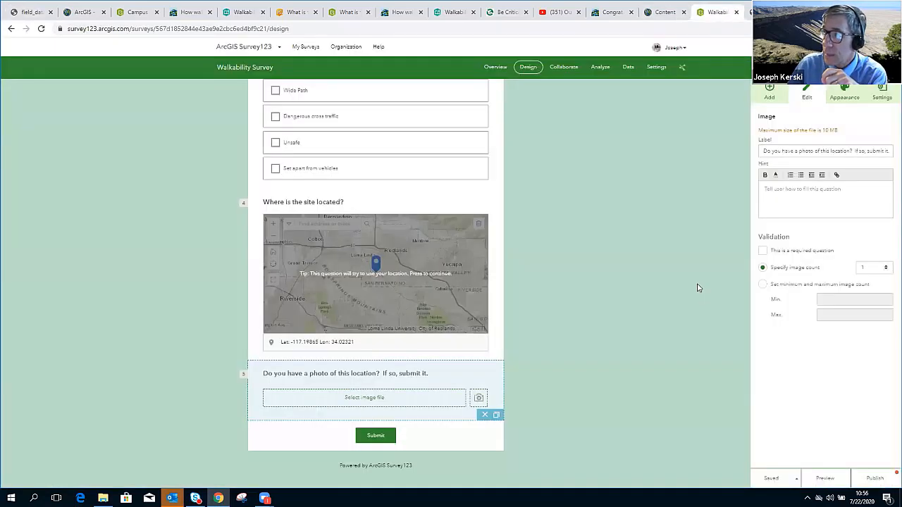
scroll(688, 265, "up", 5)
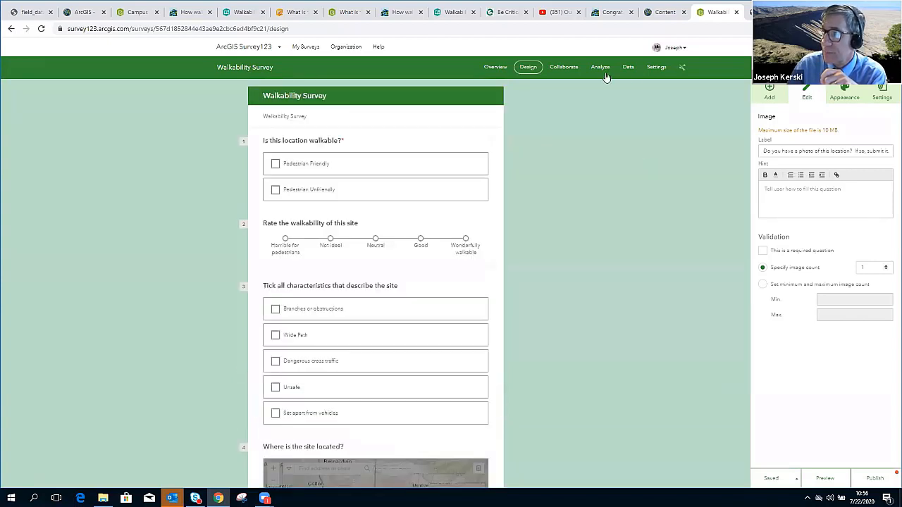
left_click(583, 74)
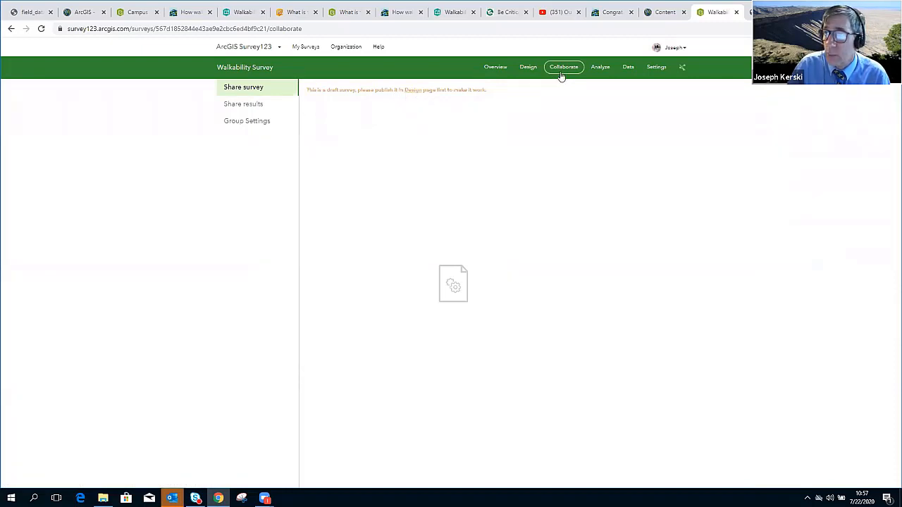
- Return to the survey design and publish the Walkability Survey
left_click(528, 69)
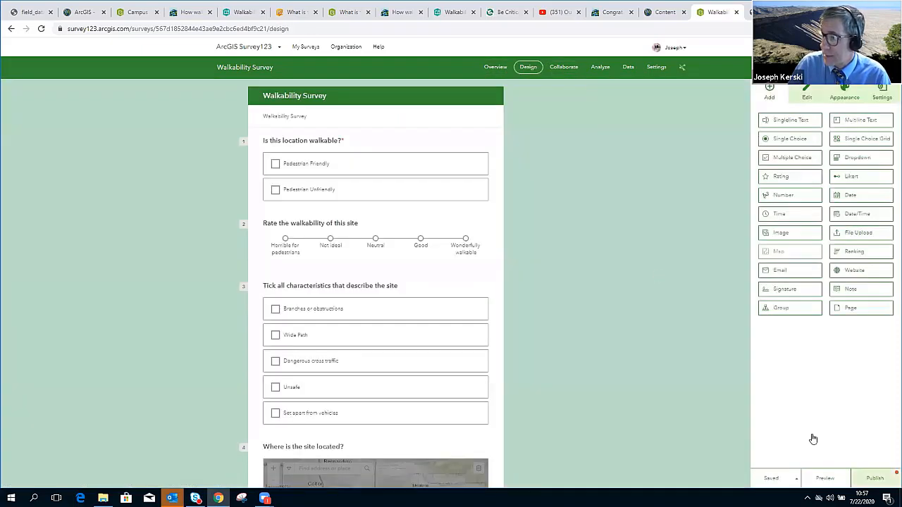
left_click(866, 479)
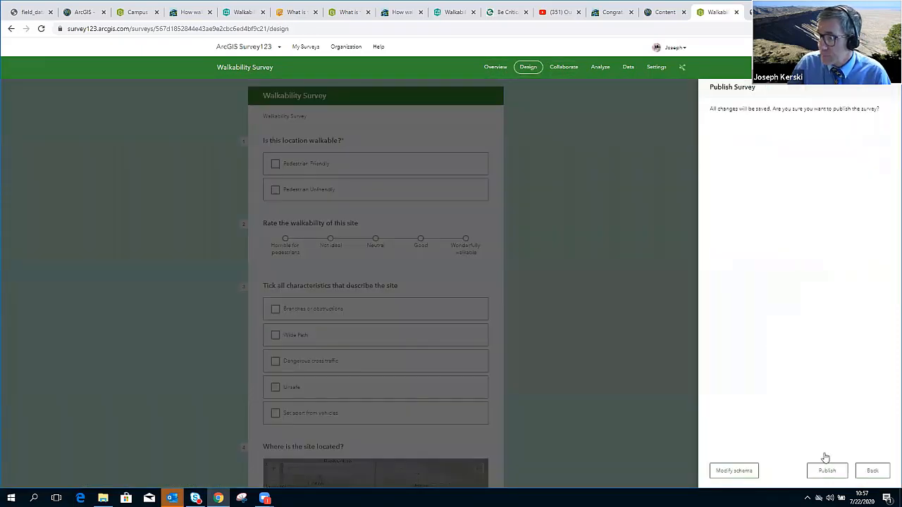
left_click(826, 471)
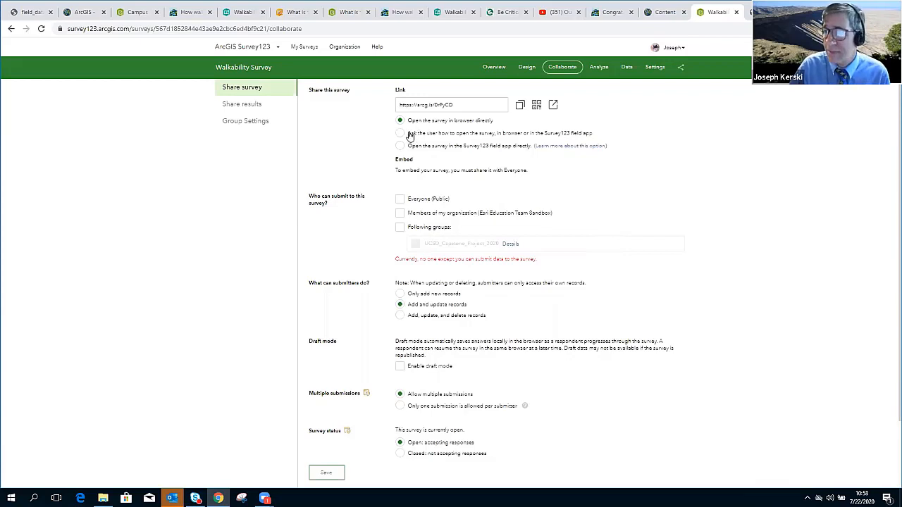
- Allow everyone (public) to submit to the survey, restrict submitters to only adding new records, and save the sharing settings
left_click(400, 202)
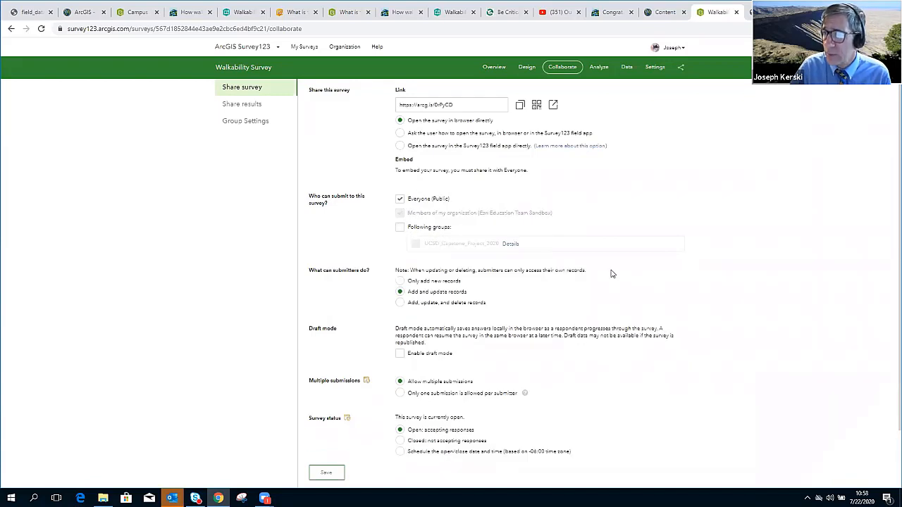
scroll(611, 272, "down", 1)
scroll(521, 258, "down", 1)
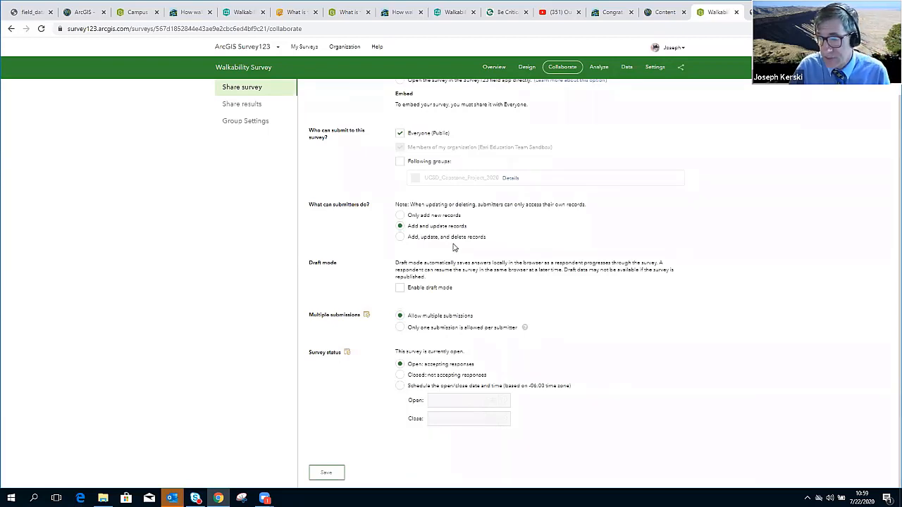
left_click(400, 216)
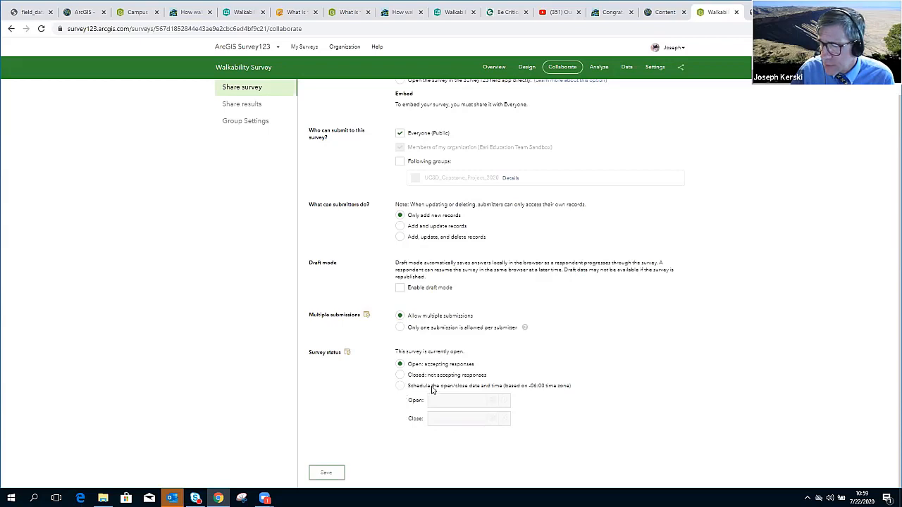
left_click(335, 471)
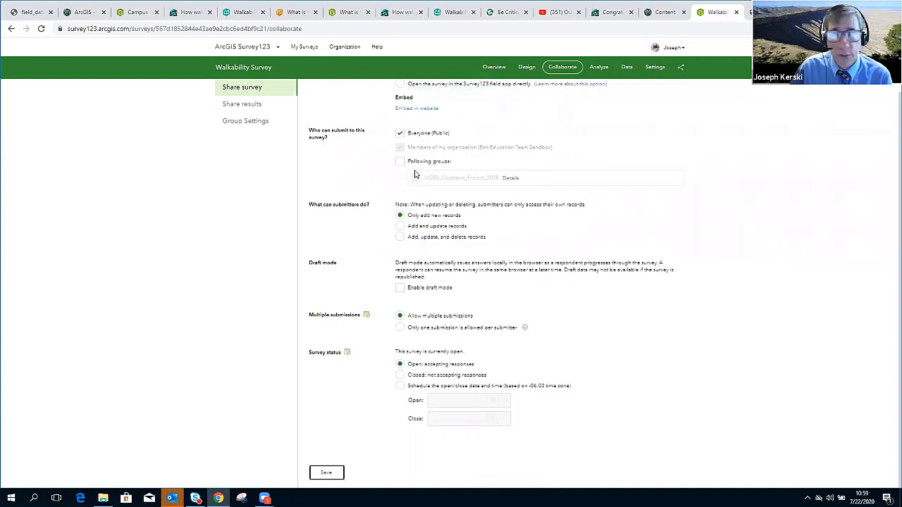
- Copy the Walkability Survey's short share link from the Collaborate page
scroll(496, 217, "up", 2)
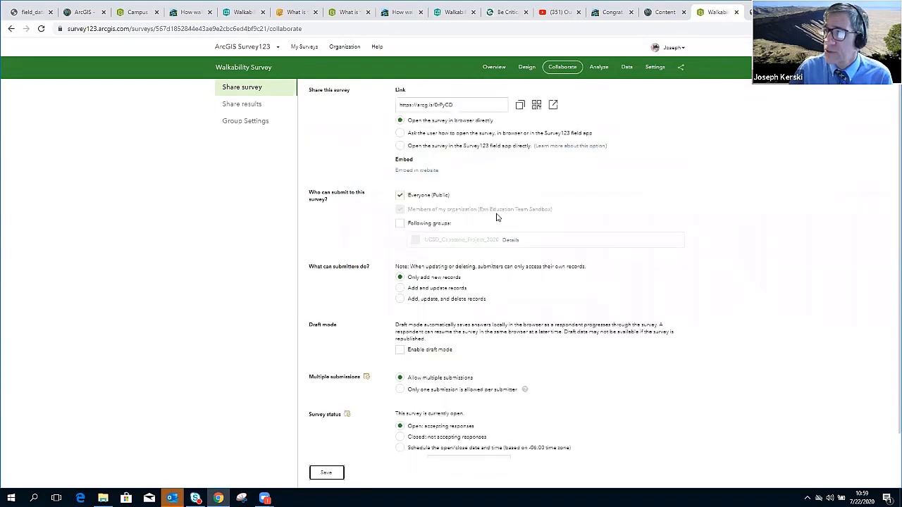
left_click(27, 12)
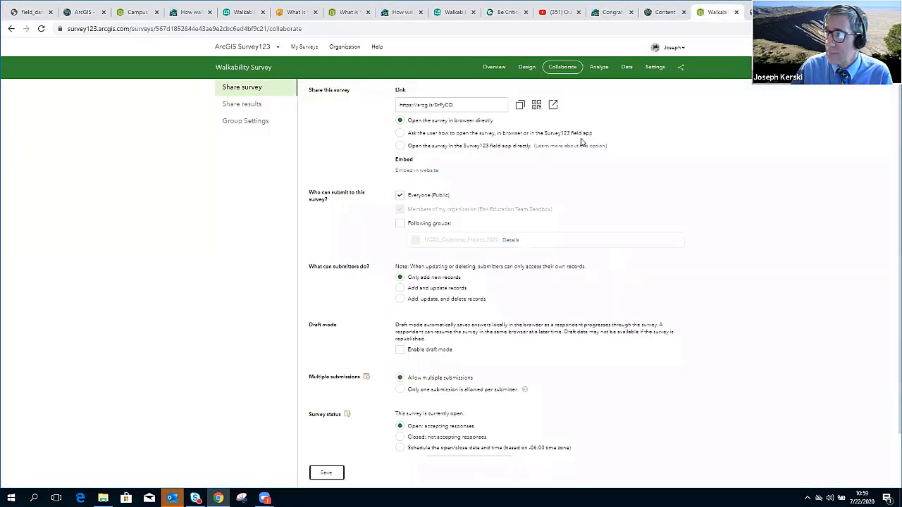
left_click(437, 106)
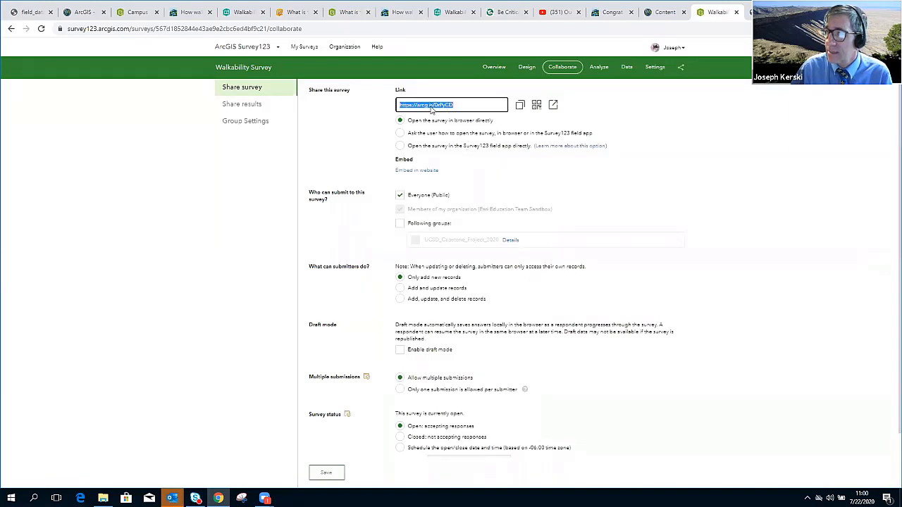
right_click(430, 108)
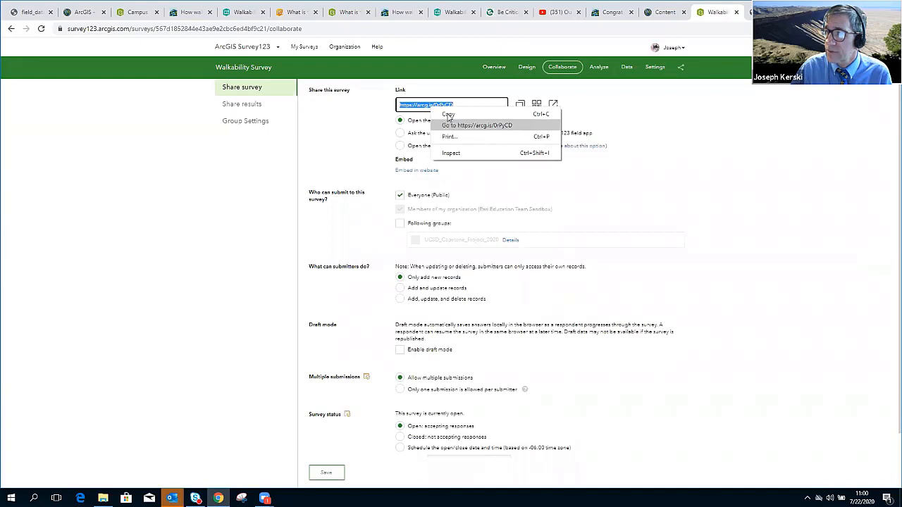
left_click(449, 115)
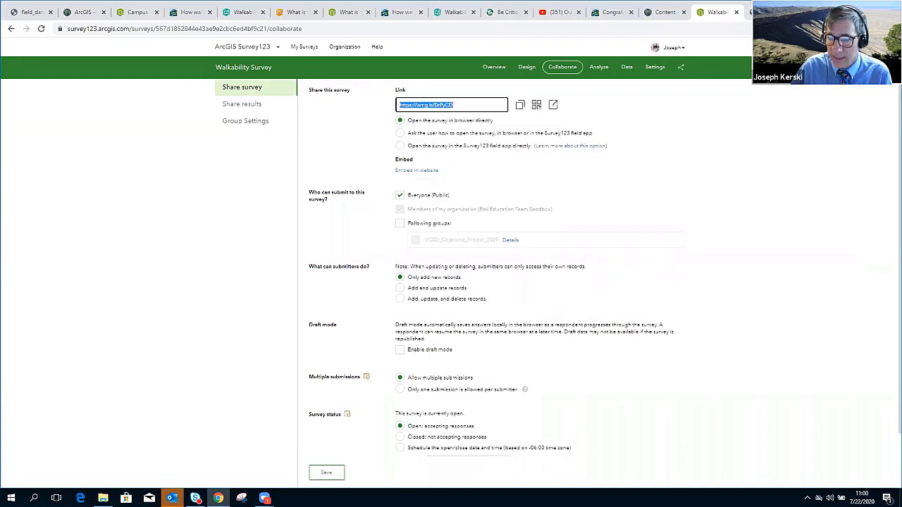
- Open the copied survey link in an incognito window, look through the public form, and close the window
right_click(219, 498)
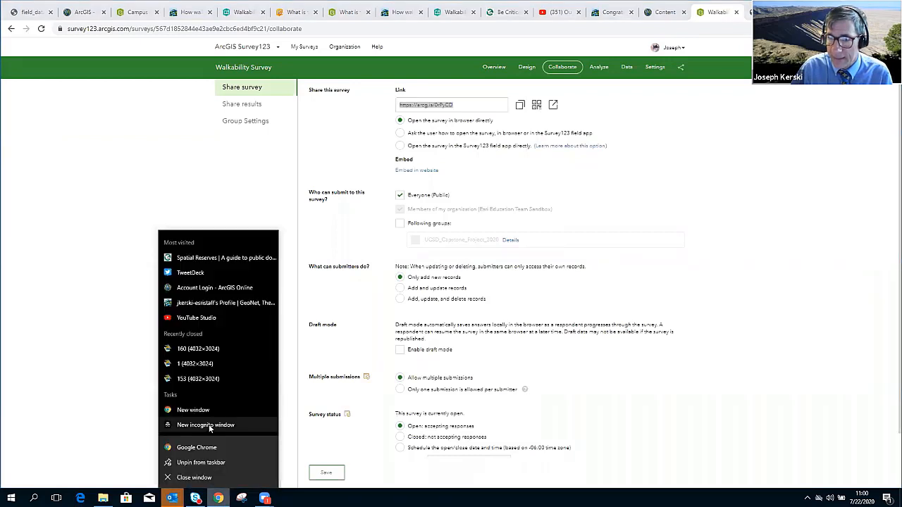
left_click(209, 426)
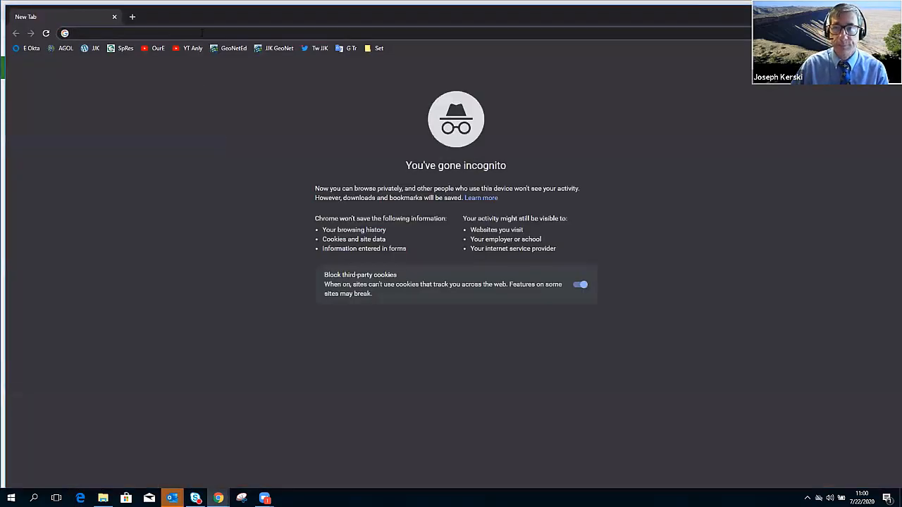
key("ctrl+v")
key("Return")
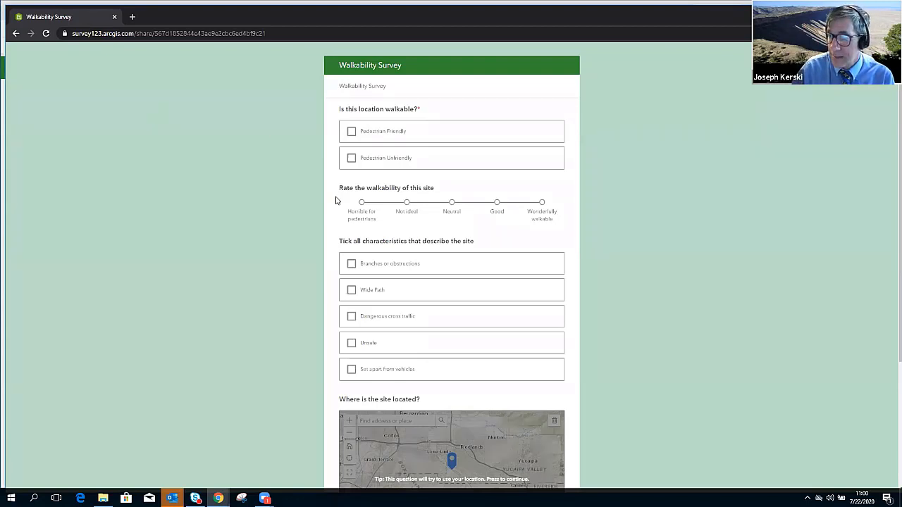
scroll(336, 201, "down", 2)
scroll(335, 201, "up", 2)
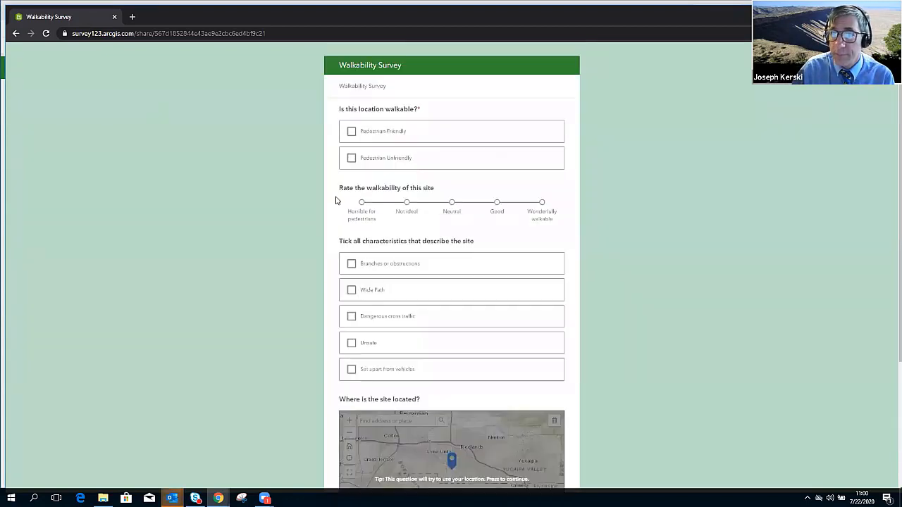
left_click(115, 16)
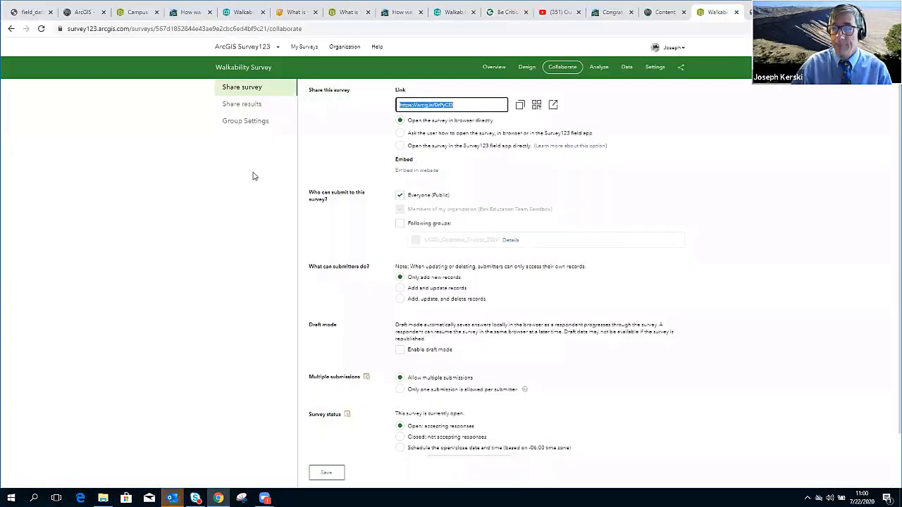
- Check the presentation's instructions for testing the survey and load the copied survey link in a new incognito window
key("ctrl+1")
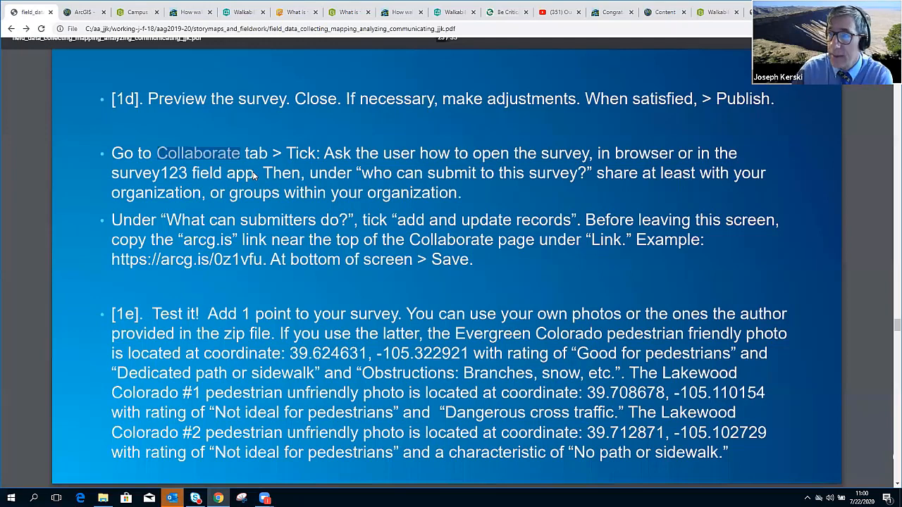
right_click(219, 498)
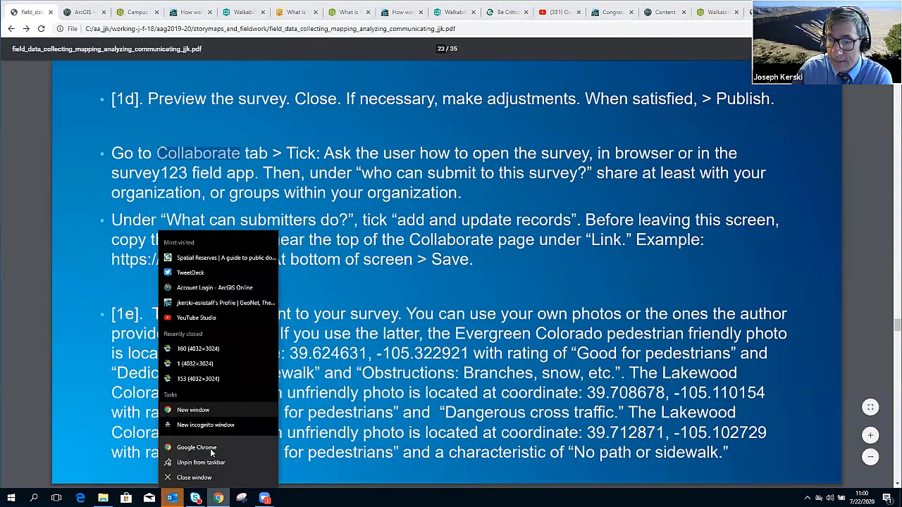
left_click(179, 117)
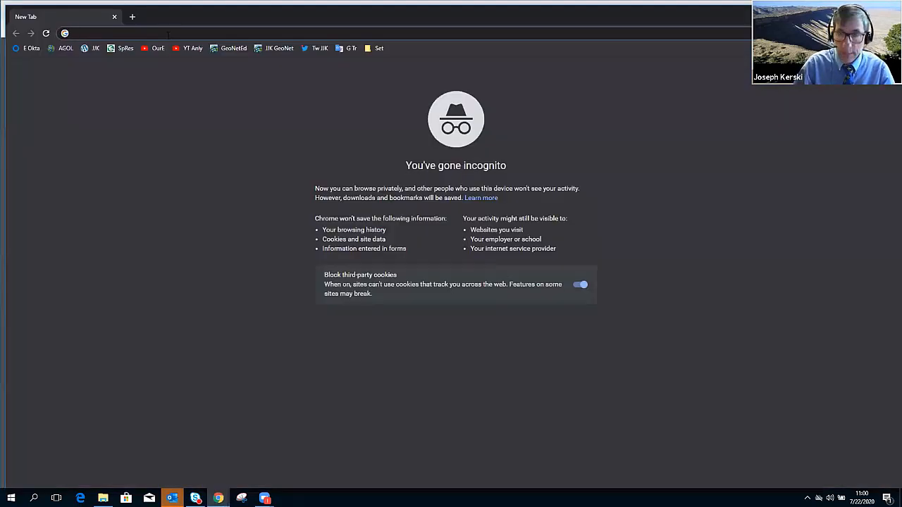
key("ctrl+v")
key("Return")
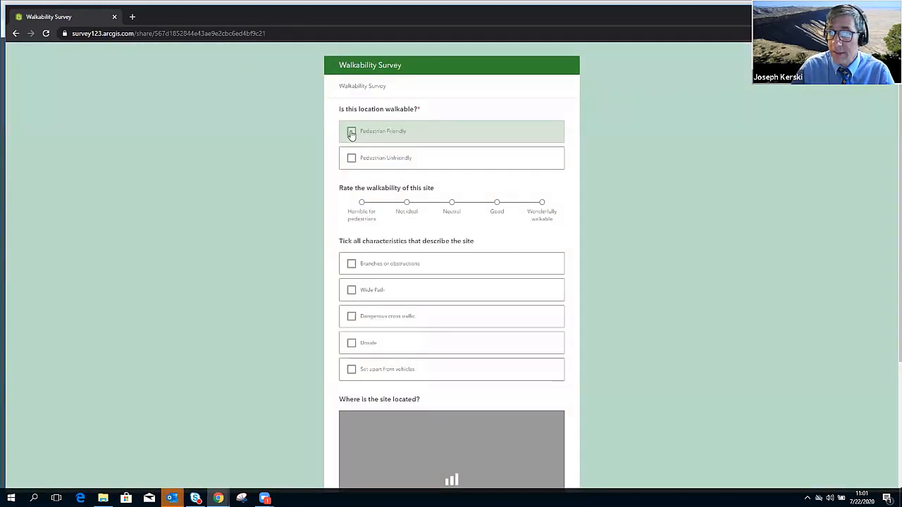
- Answer the survey with Pedestrian Friendly, a Wonderfully walkable rating, and the Wide Path characteristic
left_click(351, 133)
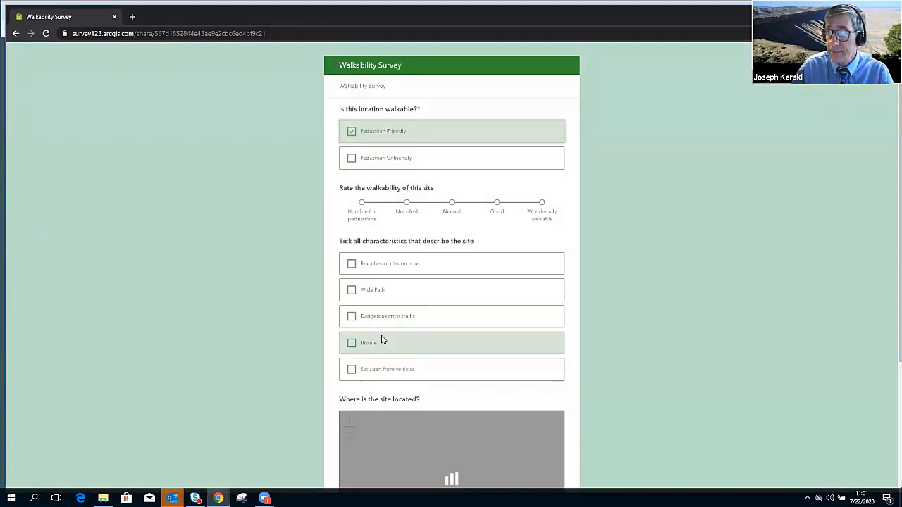
scroll(280, 238, "down", 2)
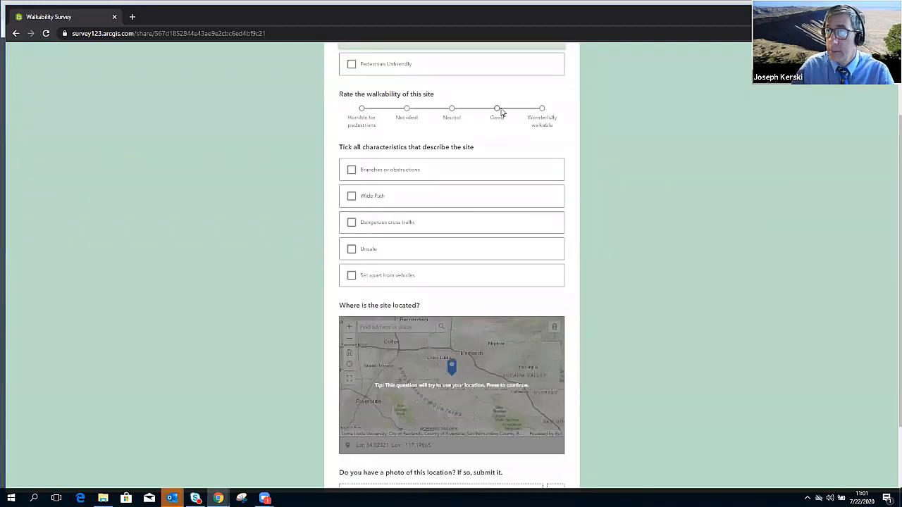
left_click(542, 109)
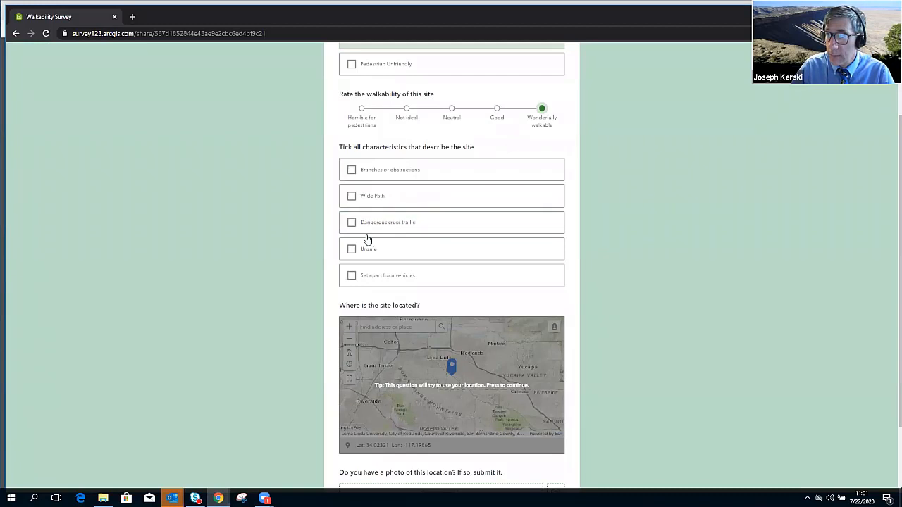
left_click(350, 199)
- Place the site location marker on the map between Grand Terrace and Loma Linda, at about 34.04271, -117.27435
scroll(381, 305, "down", 2)
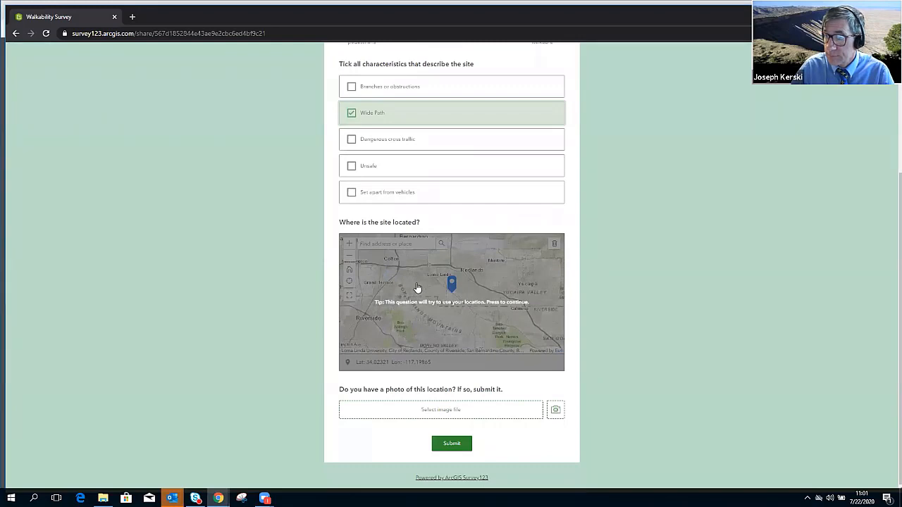
left_click(416, 238)
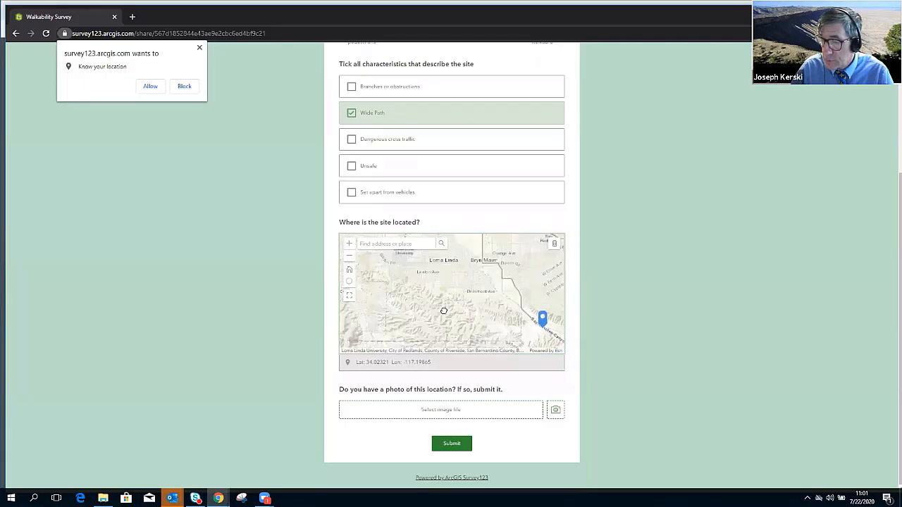
left_click(425, 298)
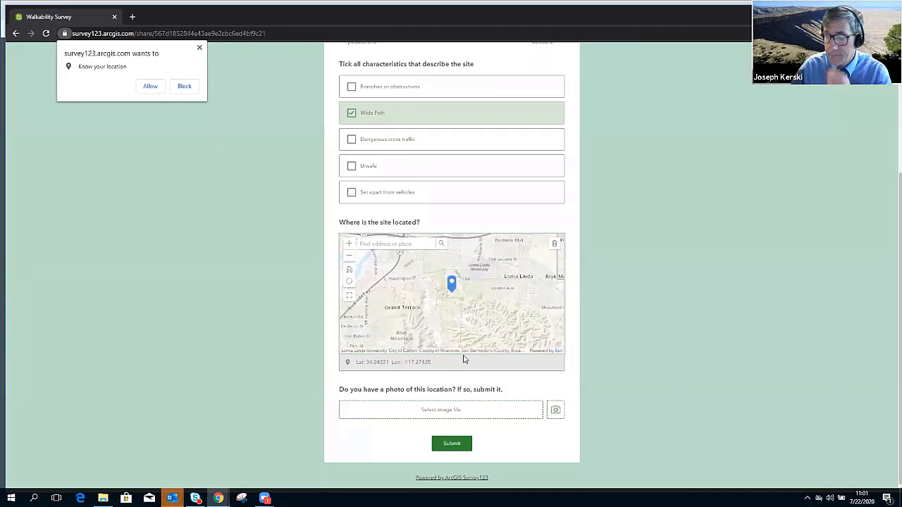
- Attach the photo 20200101_153215659_iOS.jpg from the jan_2020 folder to the photo question
left_click(459, 416)
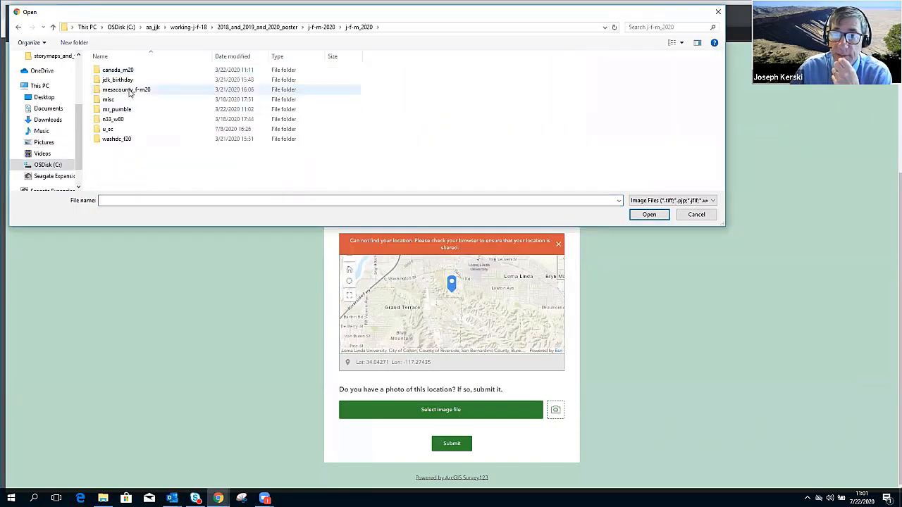
double_click(129, 91)
left_click(125, 70)
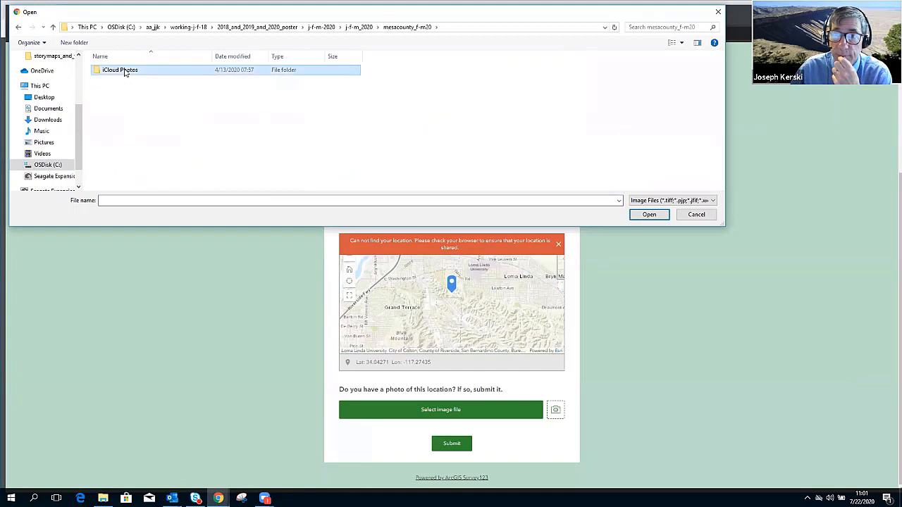
left_click(251, 27)
left_click(131, 72)
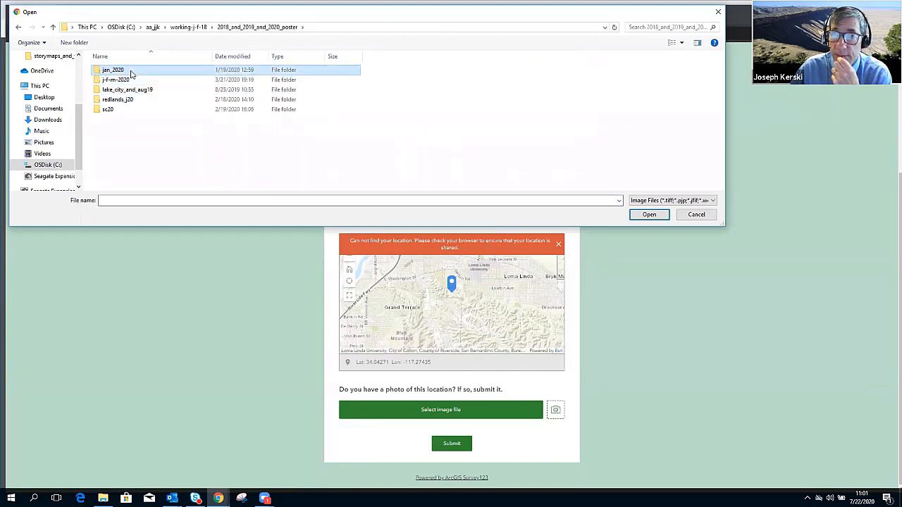
double_click(130, 73)
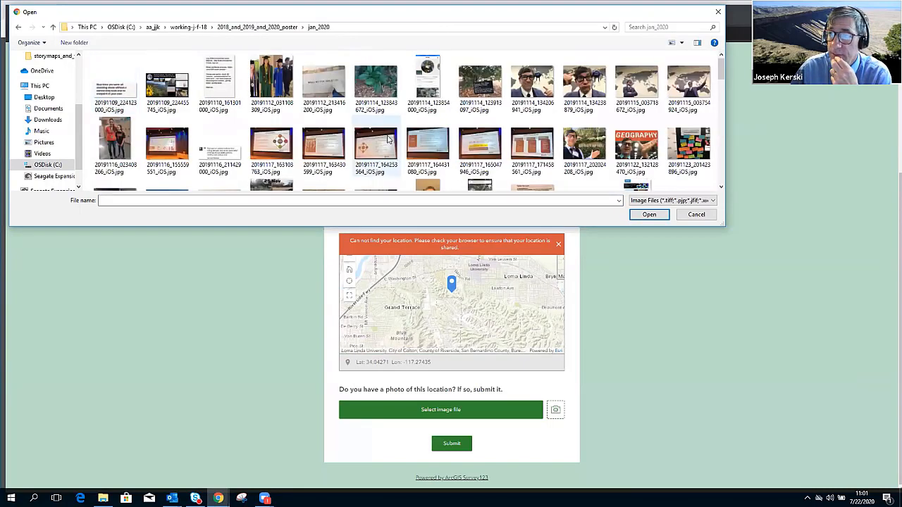
scroll(387, 139, "down", 5)
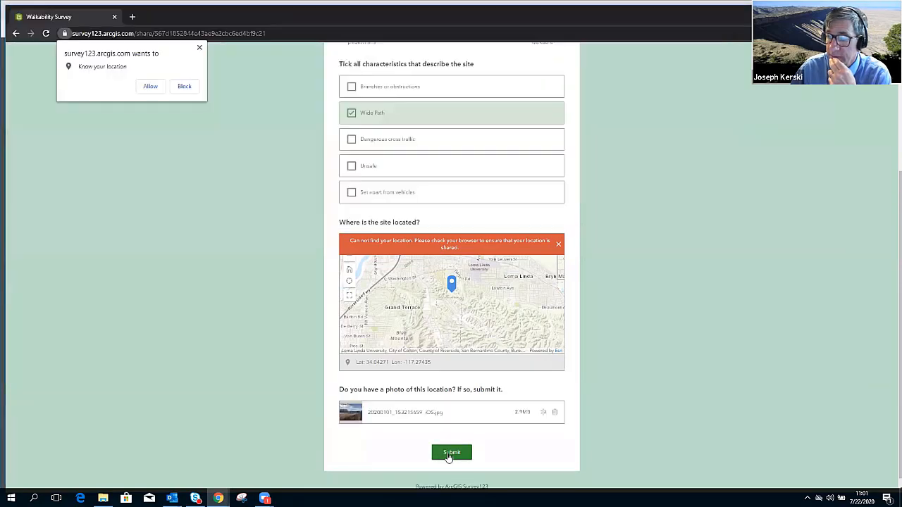
- Submit the survey response, and dismiss the browser's location request and the map's location warning
left_click(451, 453)
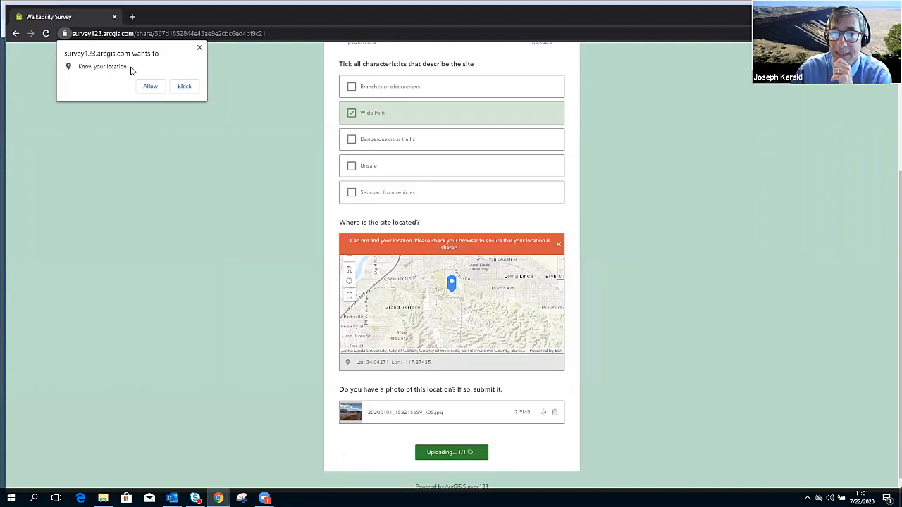
left_click(200, 50)
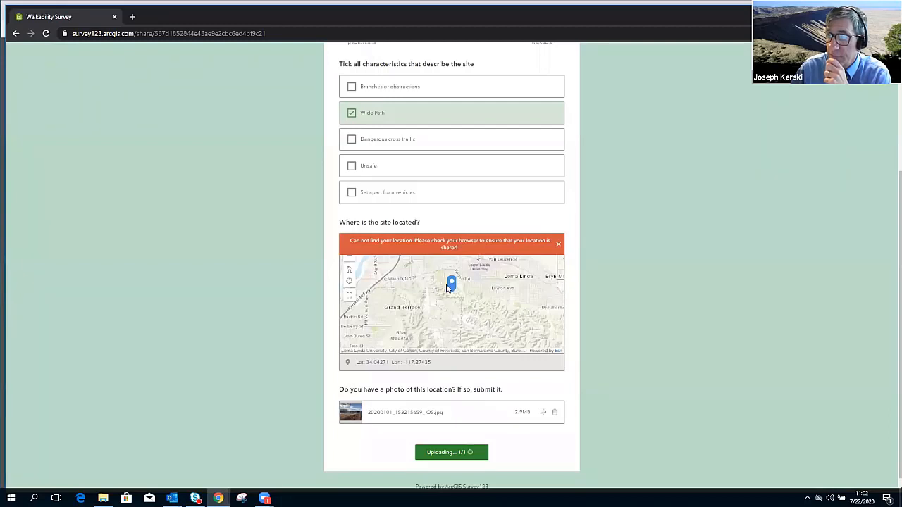
left_click(558, 247)
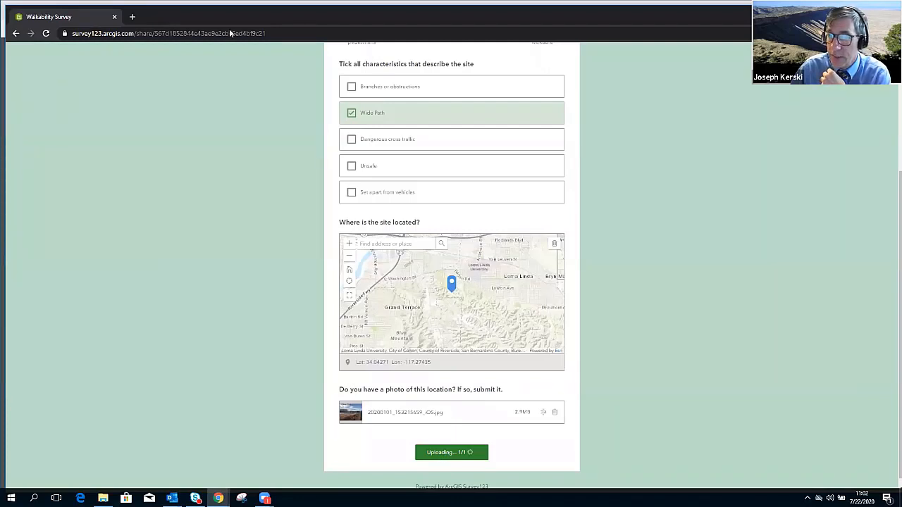
- Return to the lesson presentation and read the Create map instructions on the page after the survey test
double_click(169, 16)
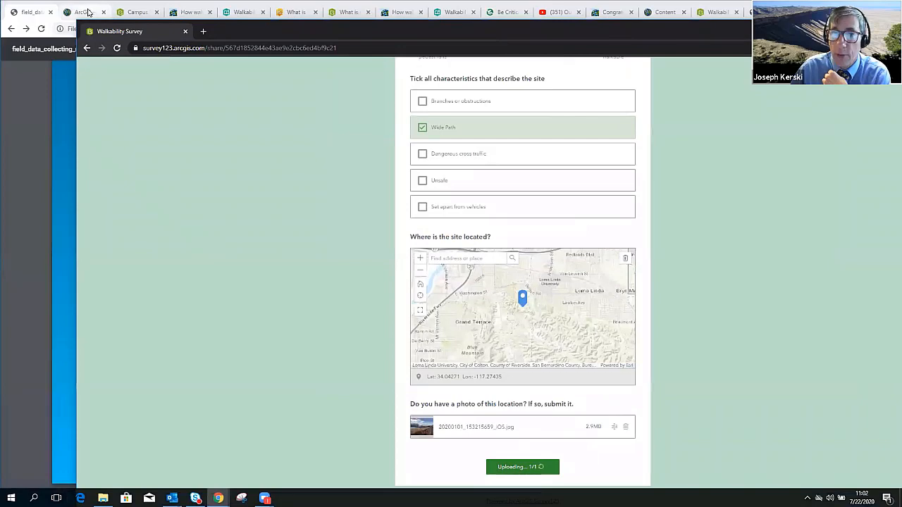
left_click(88, 12)
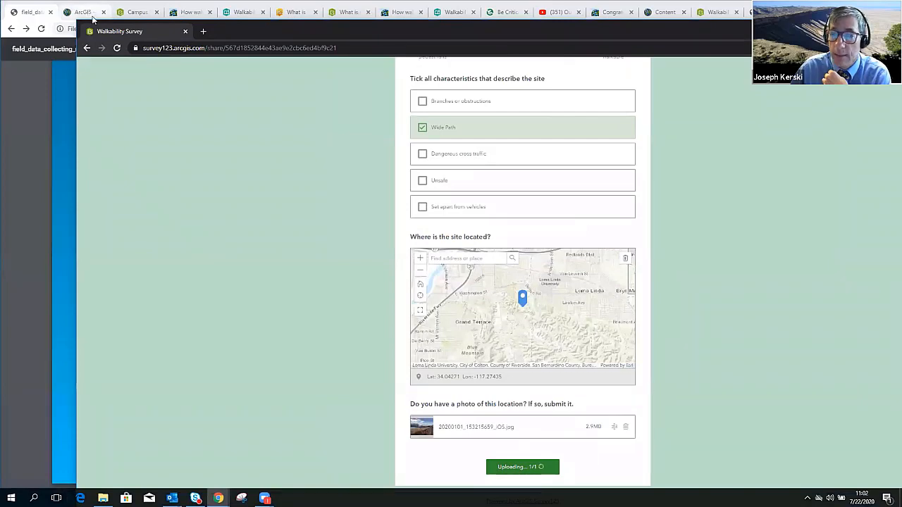
key("ctrl+Tab")
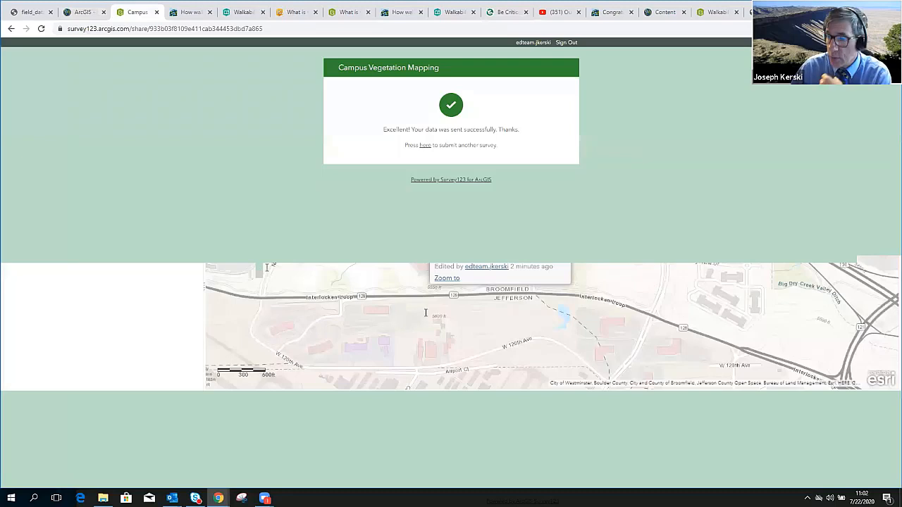
key("ctrl+1")
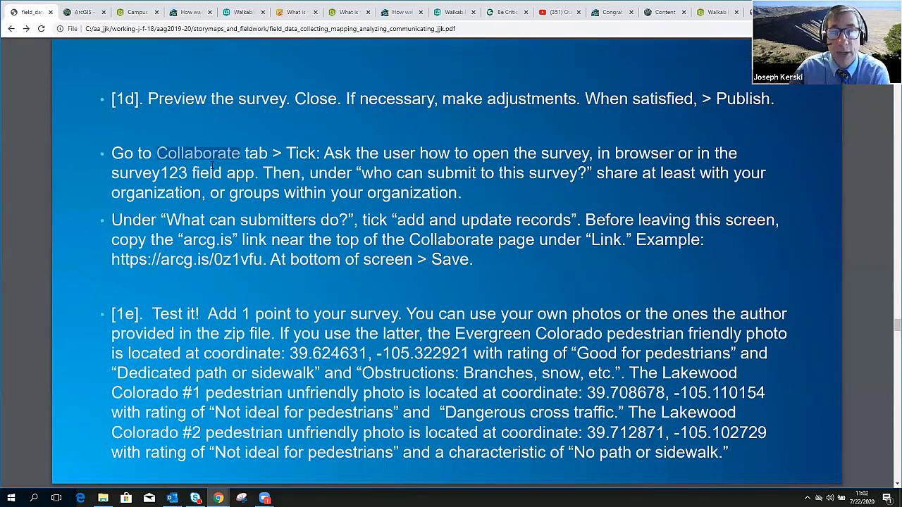
key("Page_Down")
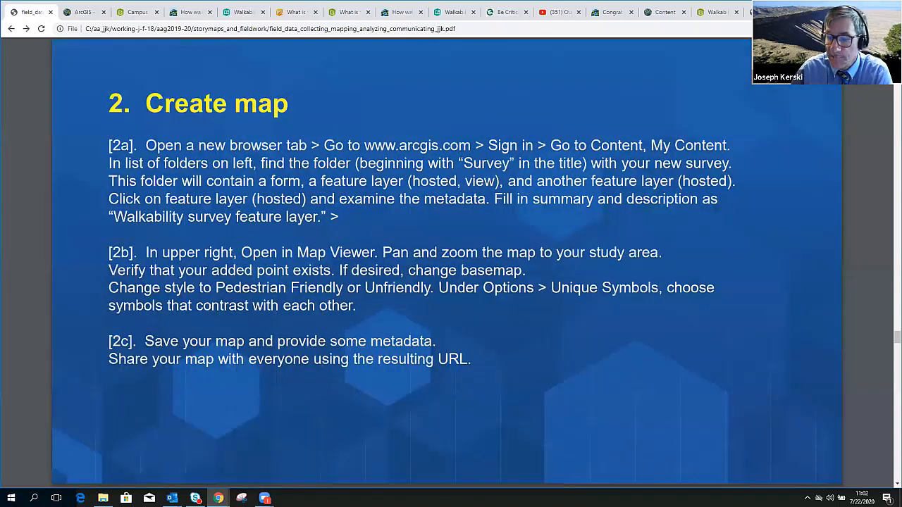
- Check the submission status of the test response in the incognito window and return to the presentation
mouse_move(219, 498)
left_click(268, 458)
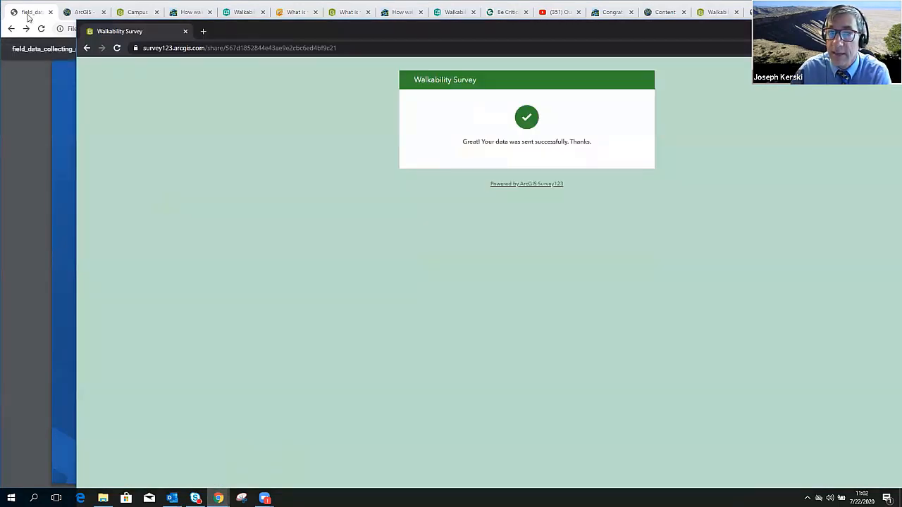
left_click(65, 13)
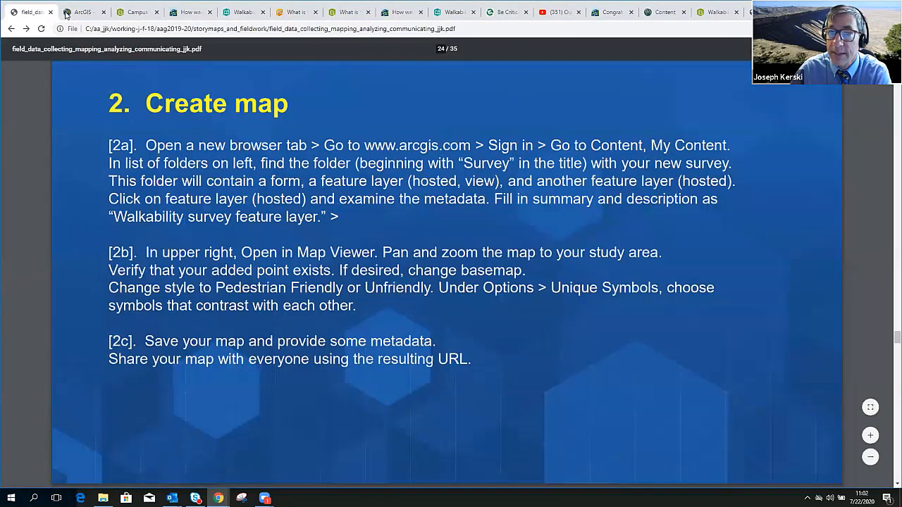
- Return to the Walkability Survey in Survey123 and examine the Analyze charts and answer tables for each question
left_click(712, 14)
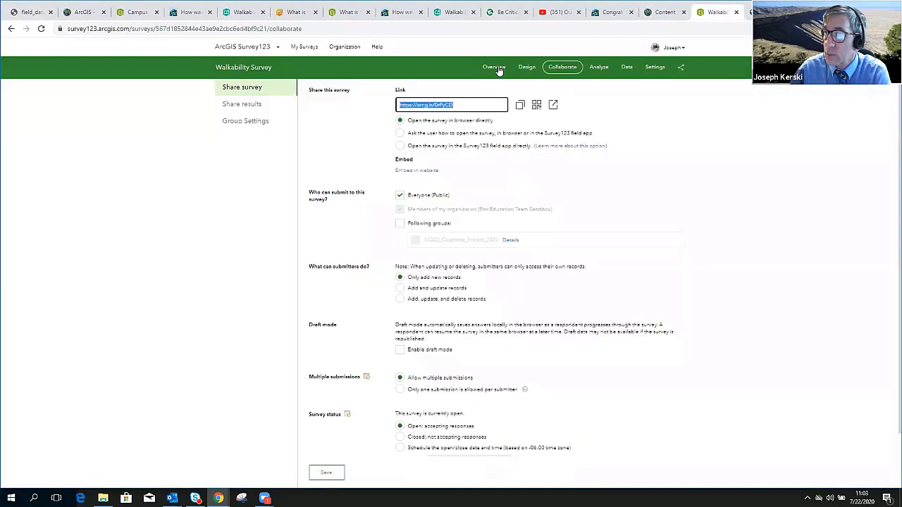
left_click(599, 69)
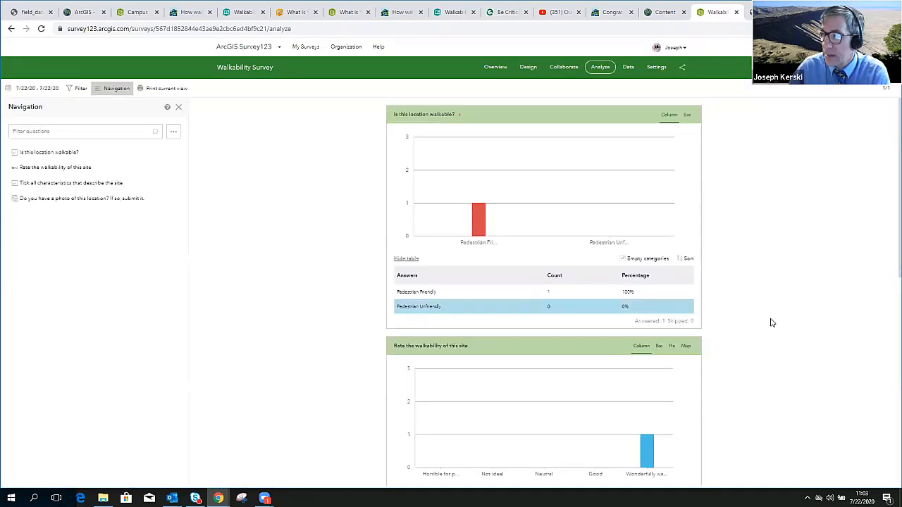
scroll(771, 322, "down", 2)
scroll(771, 322, "down", 5)
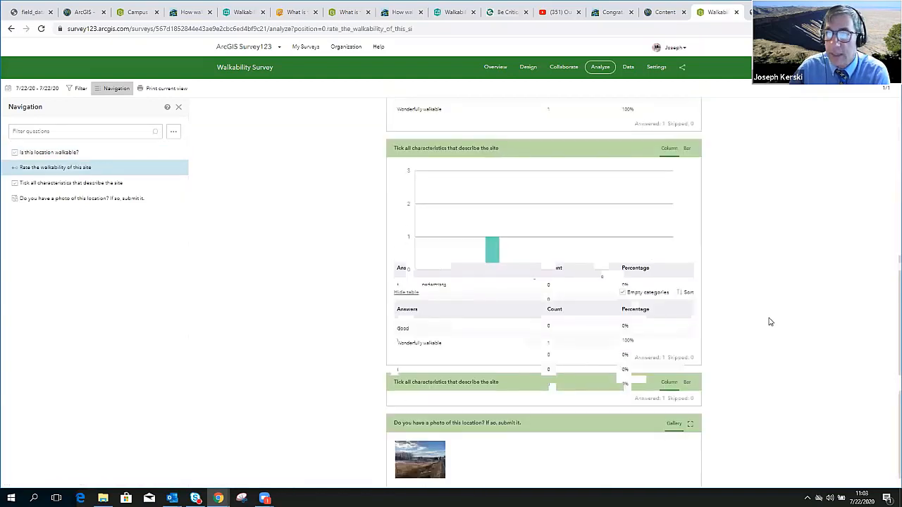
scroll(771, 323, "up", 7)
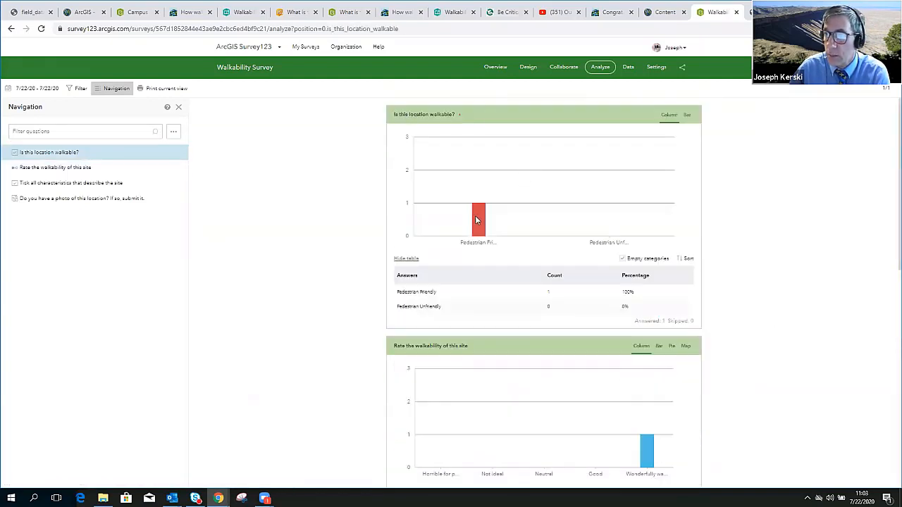
mouse_move(476, 221)
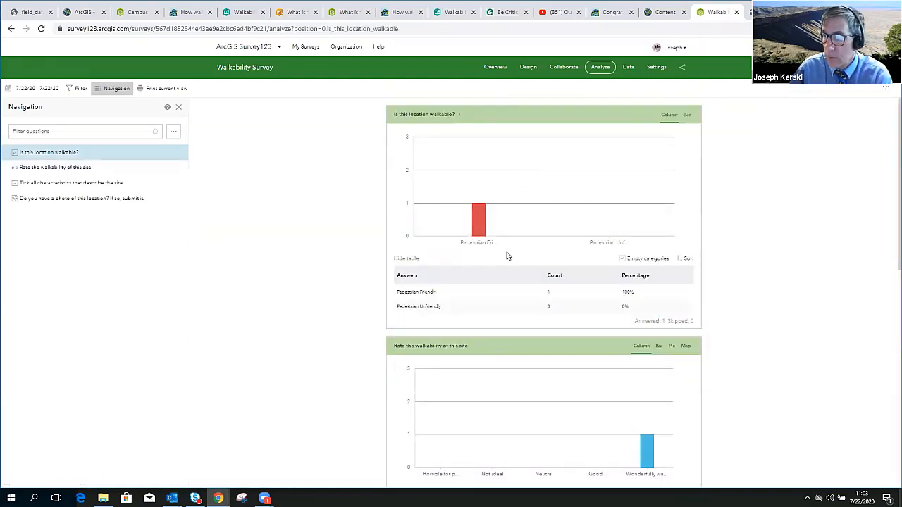
scroll(506, 256, "down", 3)
mouse_move(648, 276)
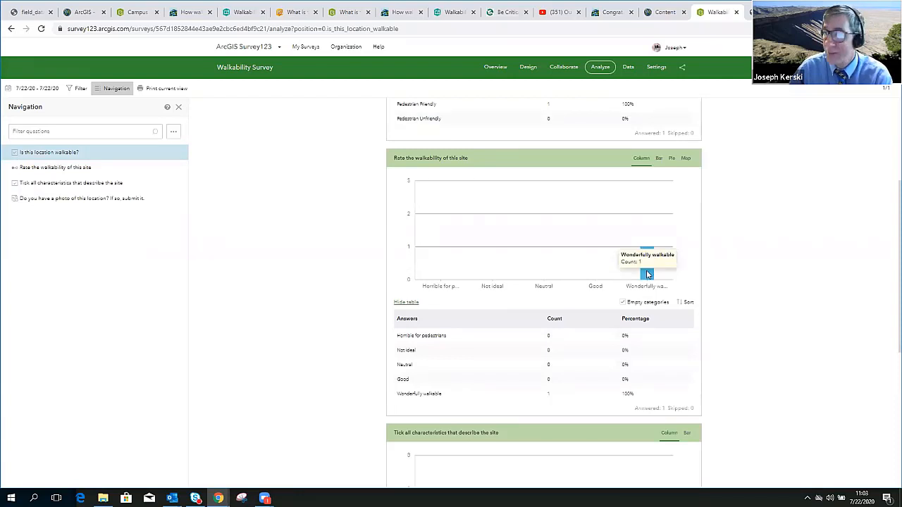
scroll(488, 398, "down", 2)
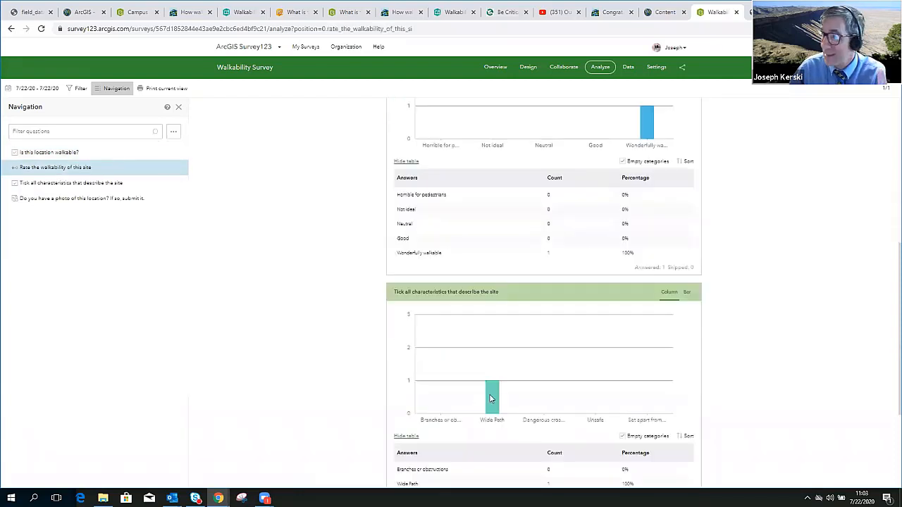
scroll(485, 396, "down", 2)
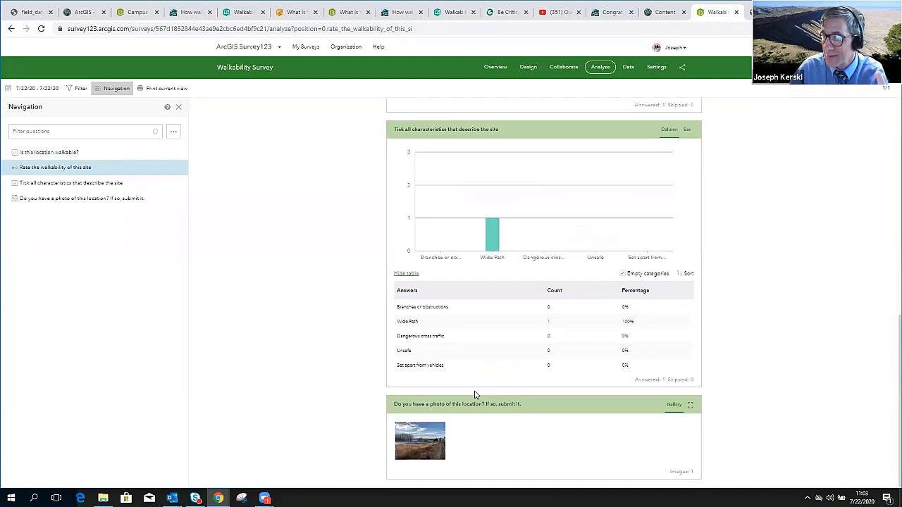
- View the submitted location photo with its image information, leave the survey analysis and return to the Create map instructions in the lesson presentation
left_click(431, 453)
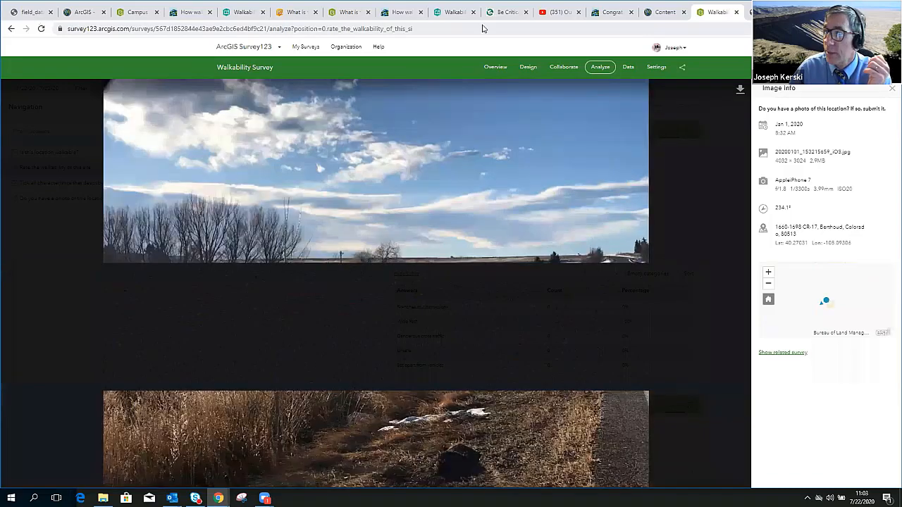
left_click(10, 29)
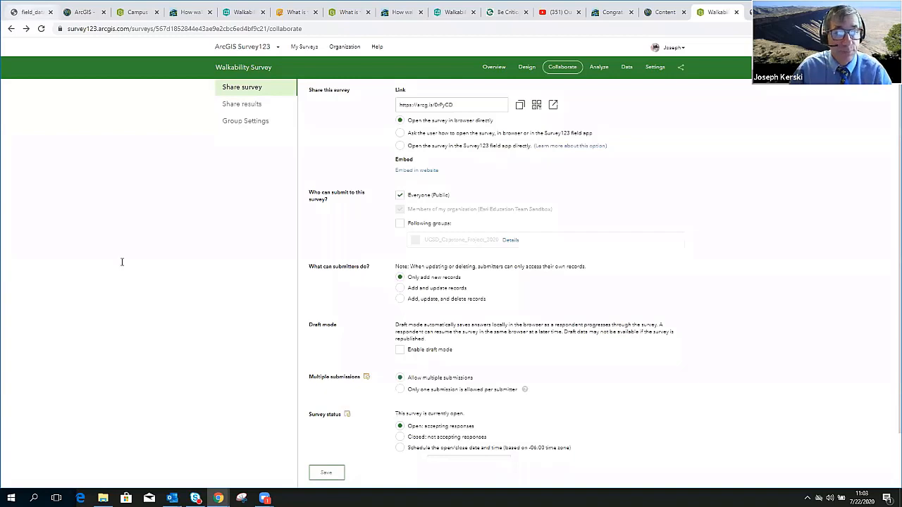
key("ctrl+1")
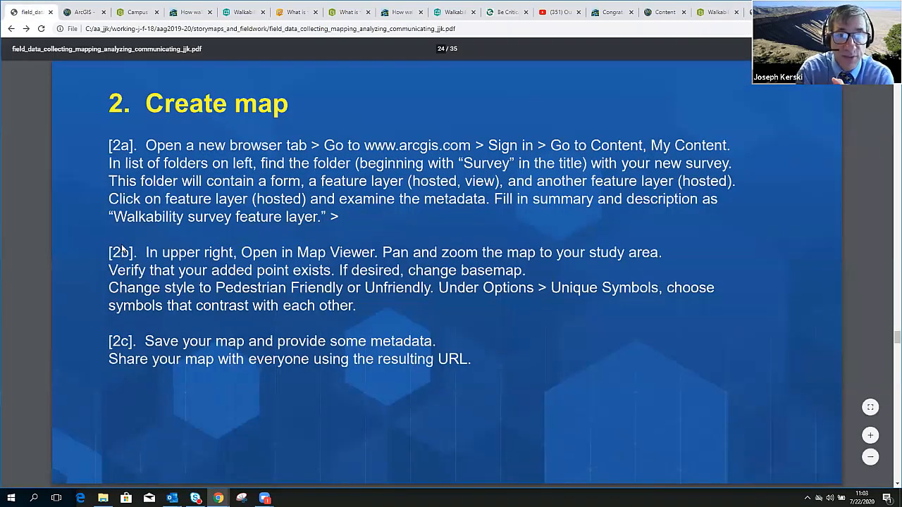